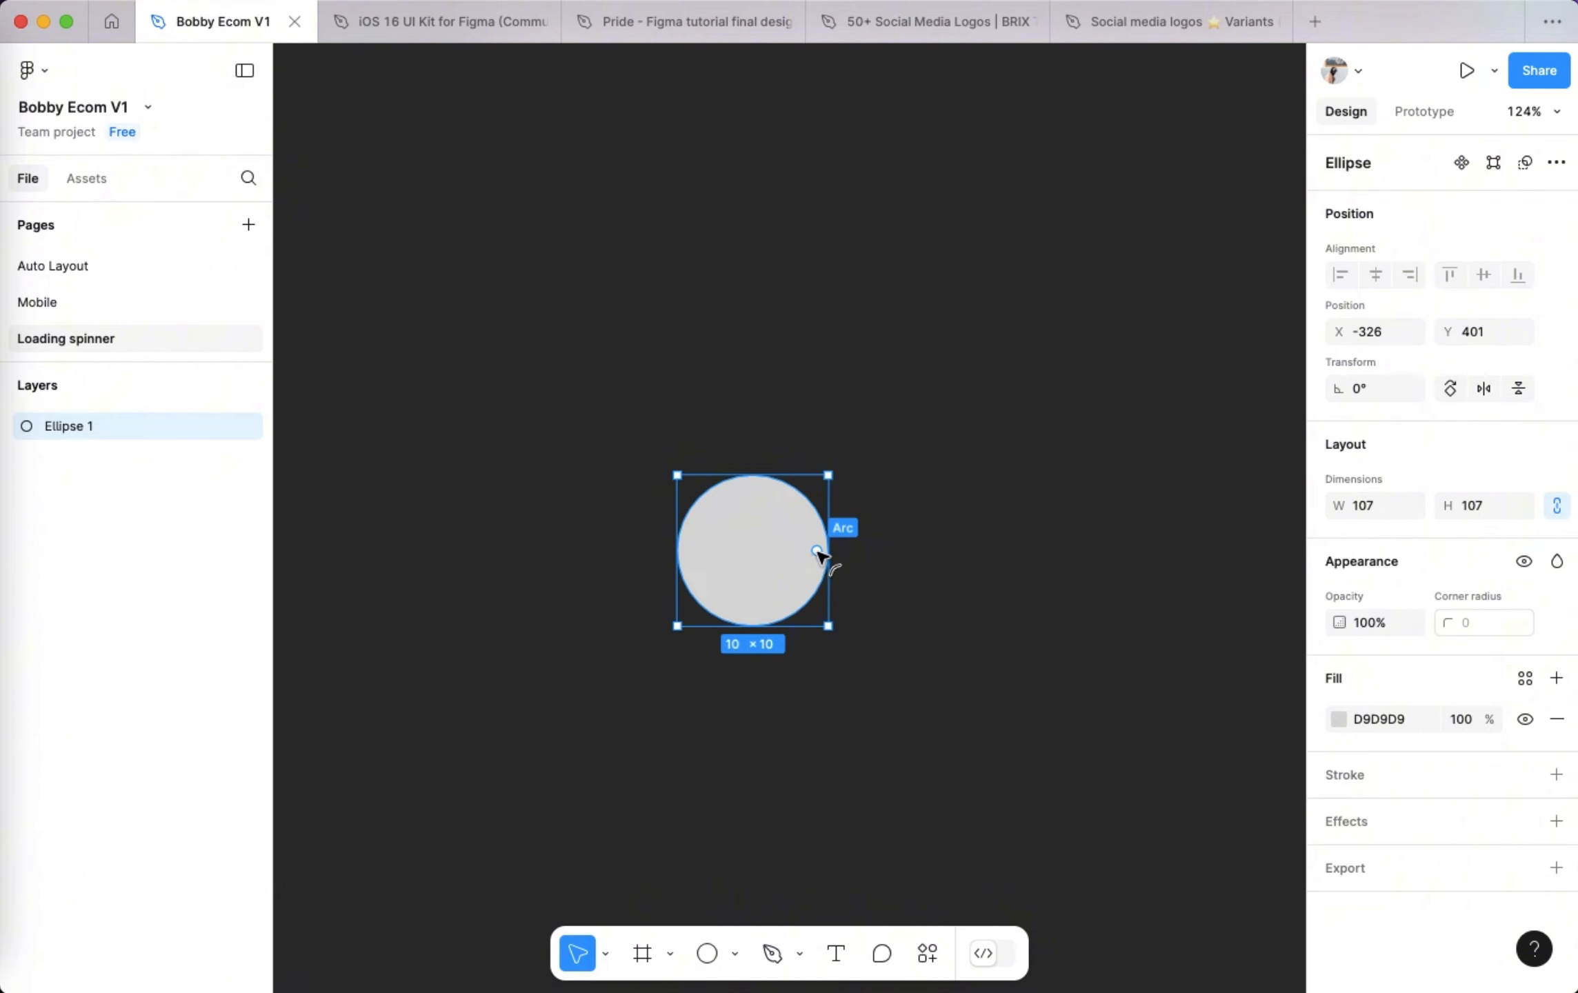
# - Turn the ellipse into a full ring with an arc ratio of about 64% and give it an angular gradient fill
pyautogui.moveTo(818, 552); pyautogui.dragTo(817, 561)
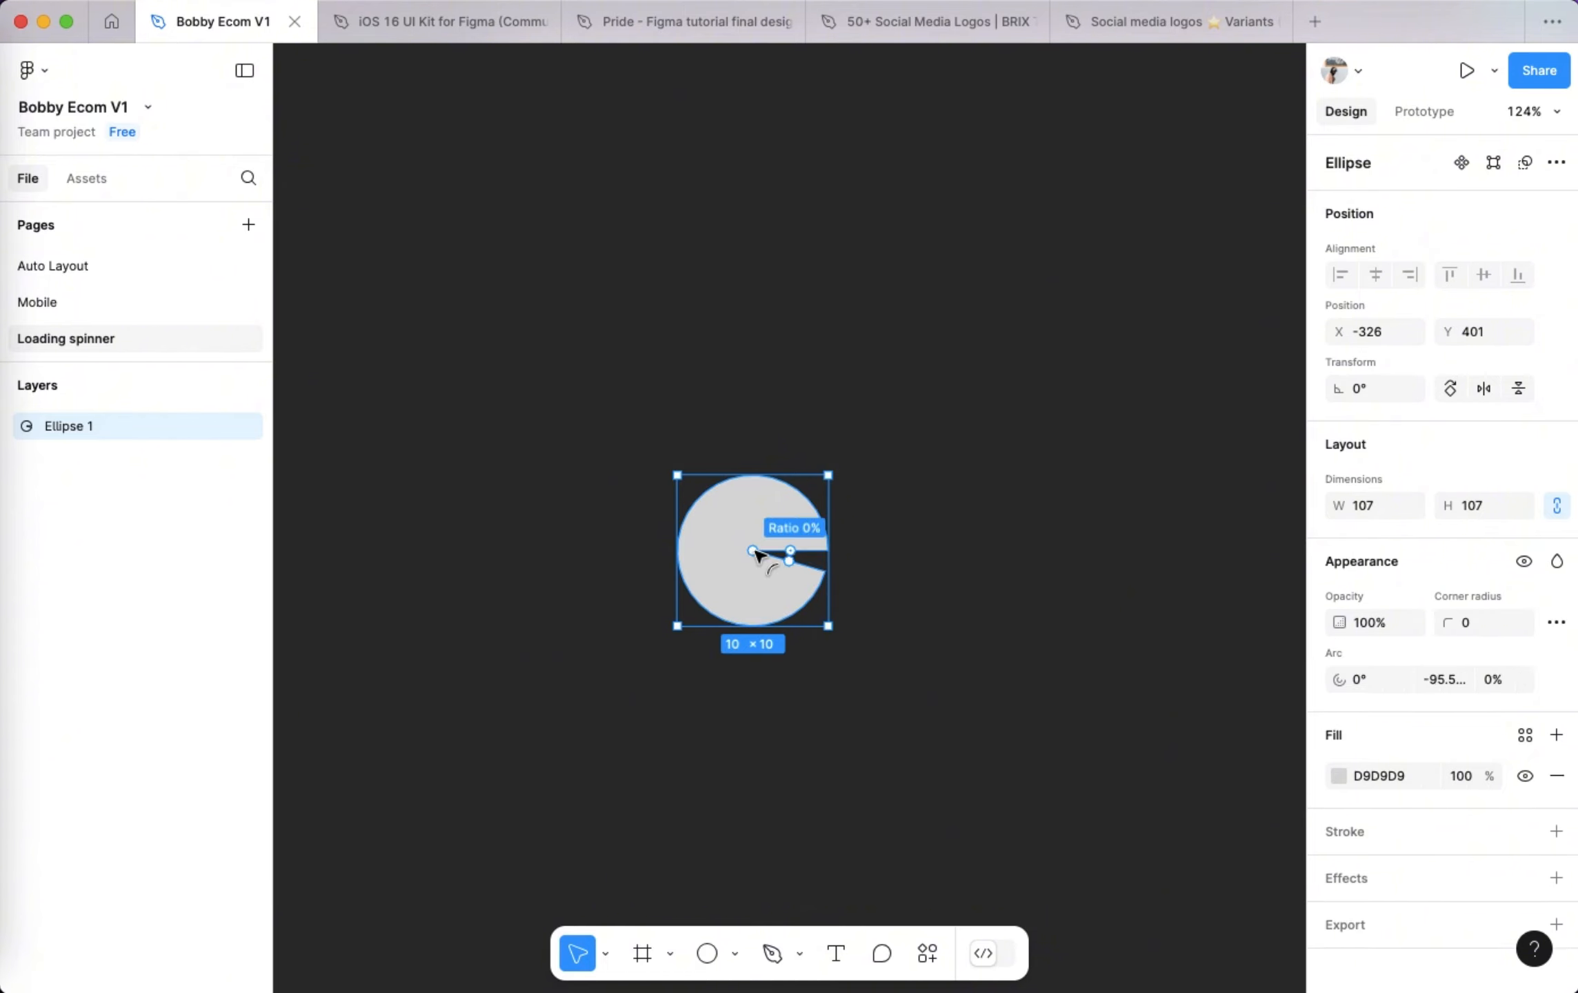
pyautogui.moveTo(754, 552); pyautogui.dragTo(817, 553)
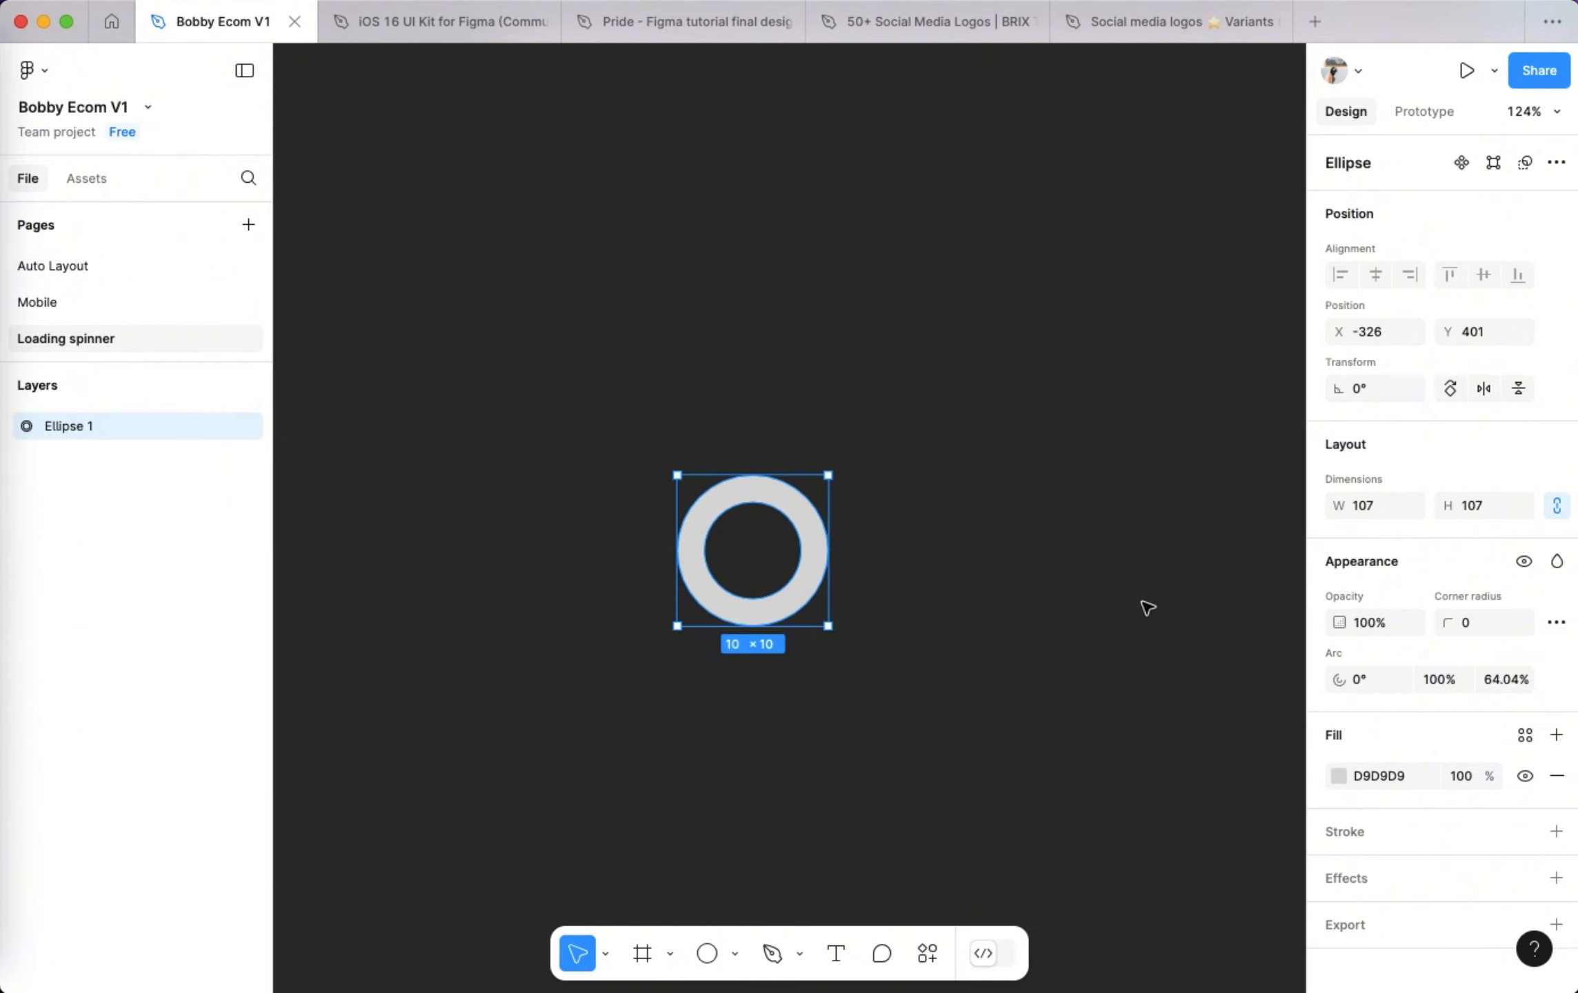
pyautogui.click(1339, 776)
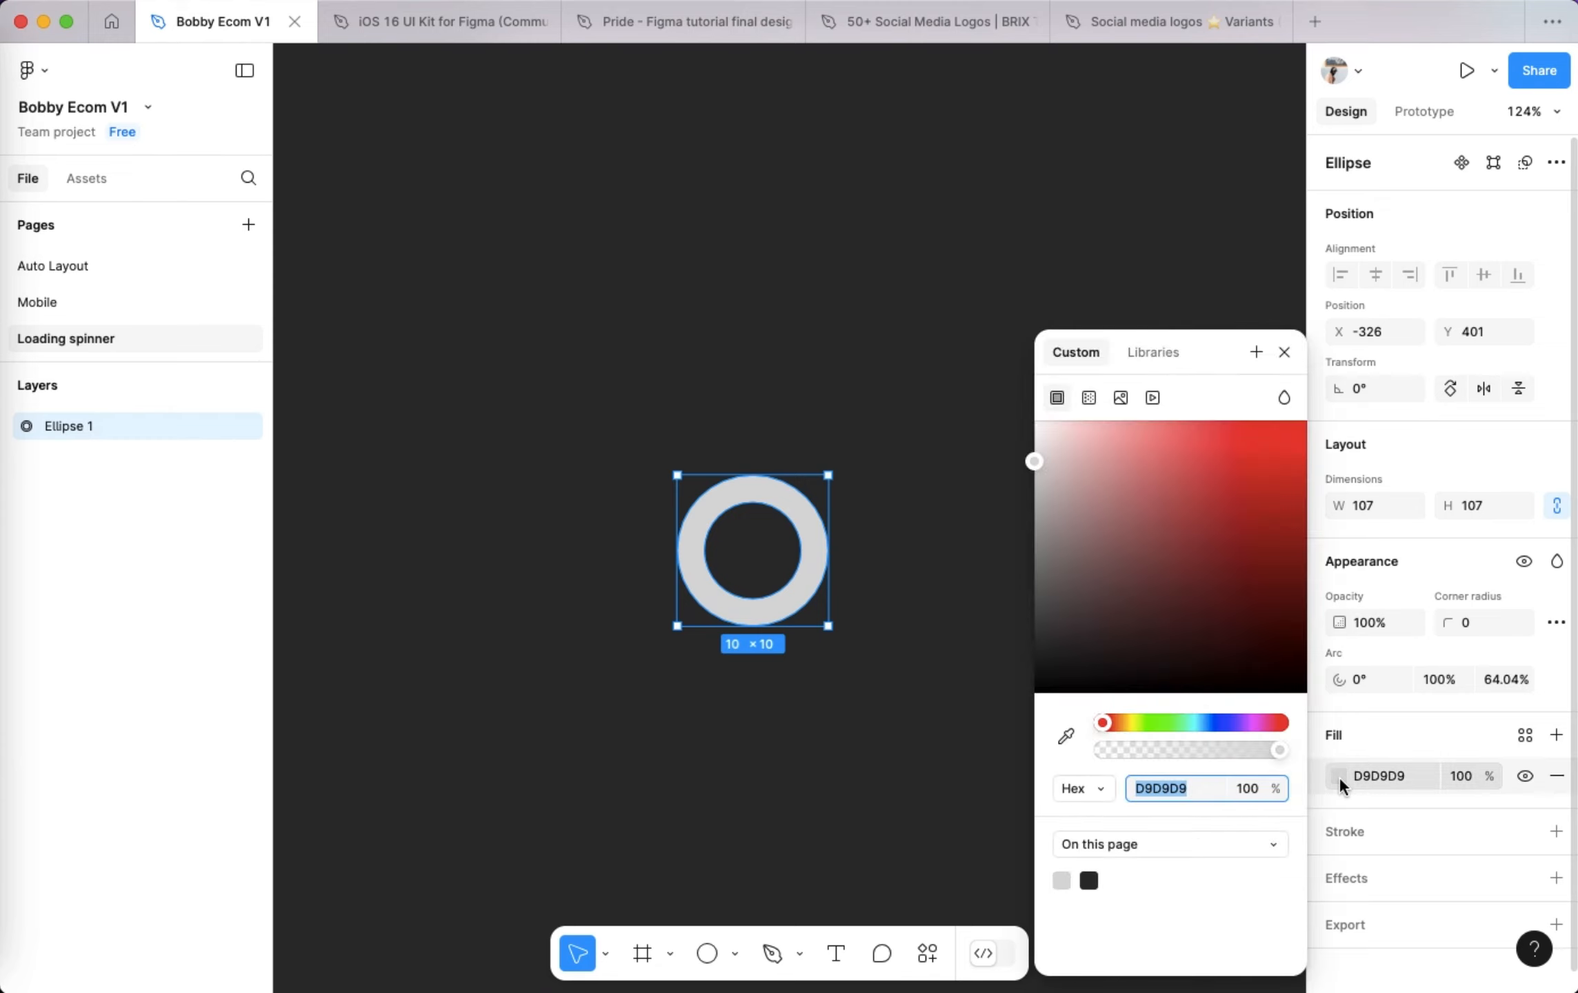
pyautogui.click(1090, 398)
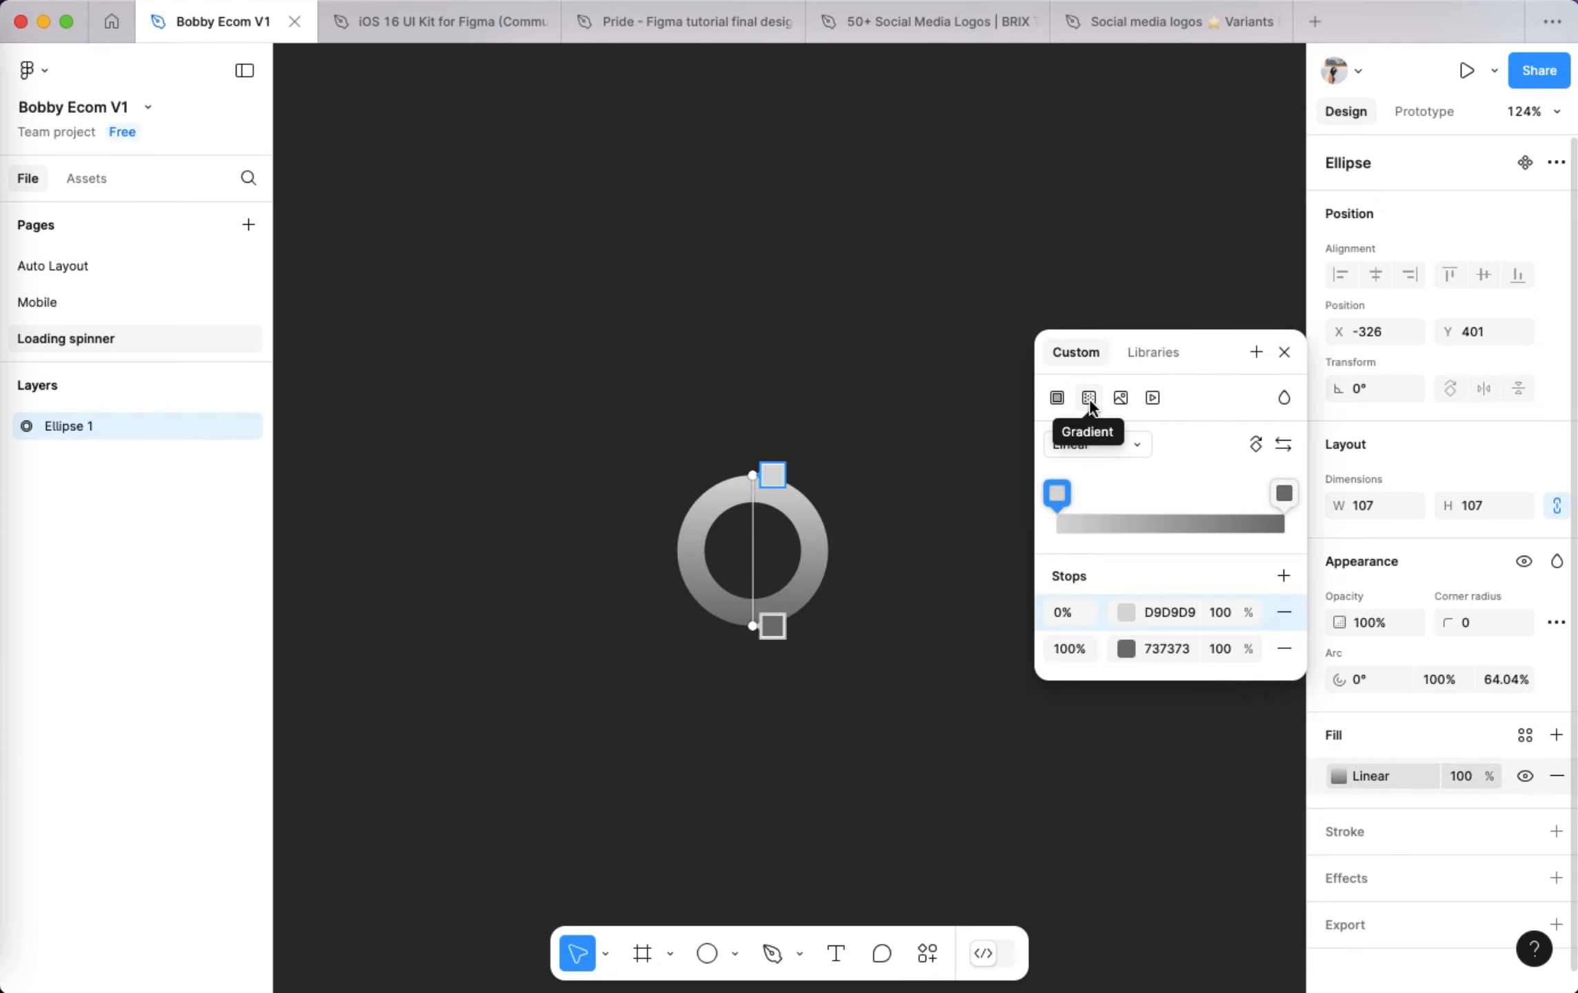
pyautogui.click(1108, 444)
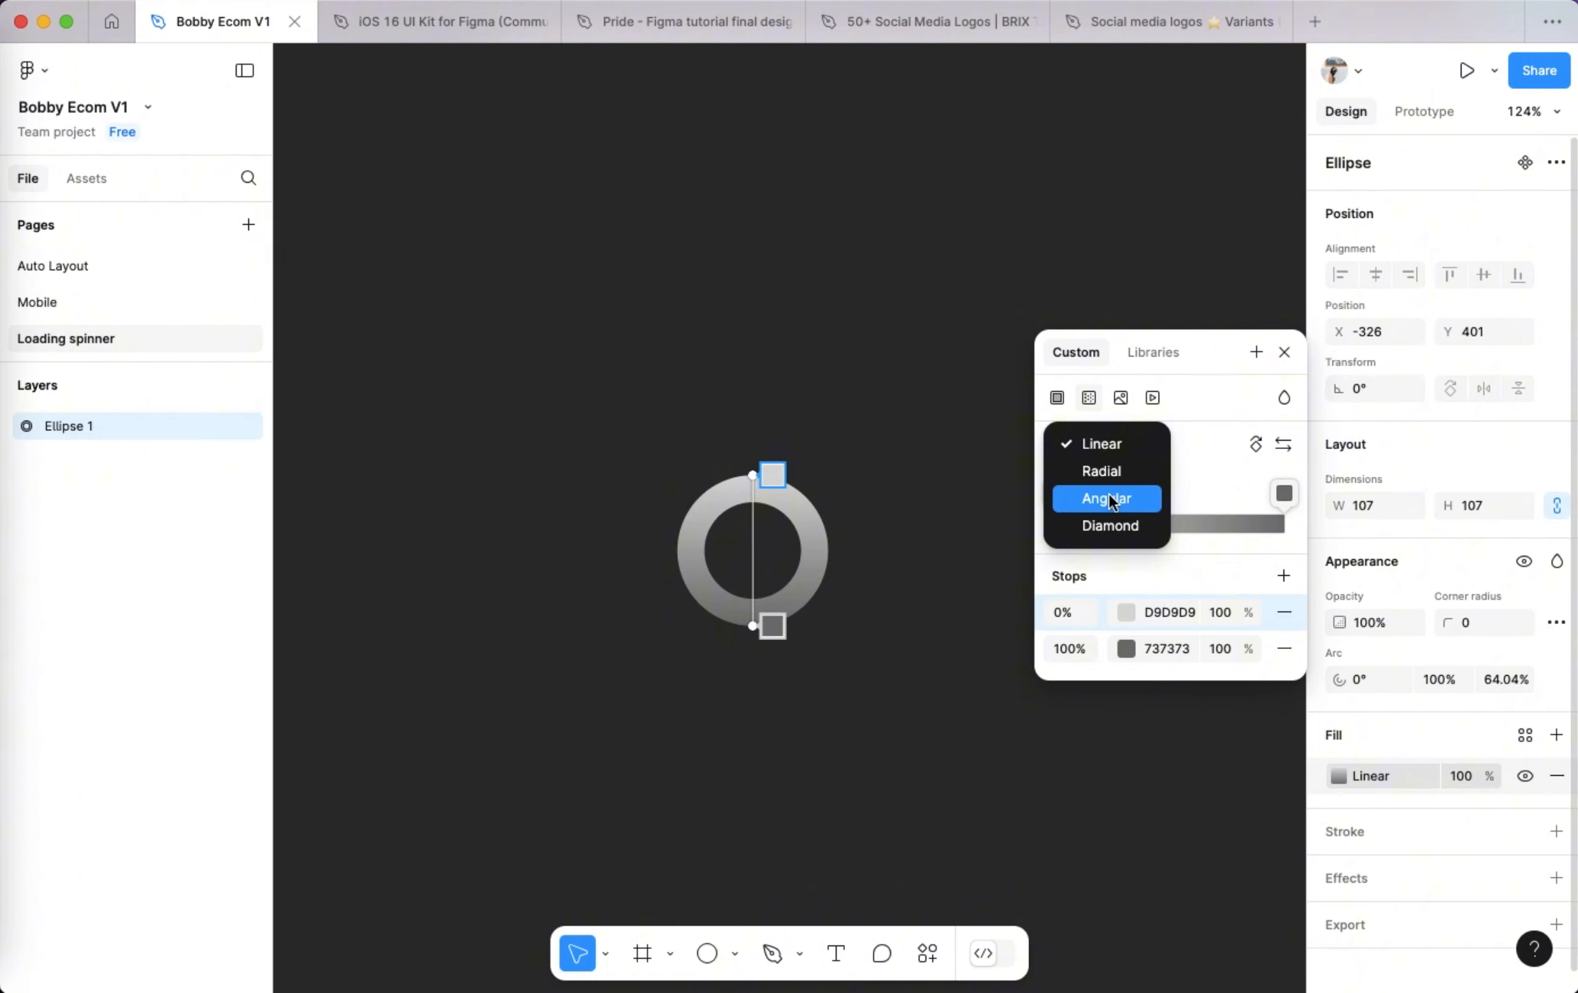
pyautogui.click(1110, 498)
# - Set the gradient's 0% stop to blue 3241C2 and the opacity of its 100% stop to 0%
pyautogui.click(1128, 612)
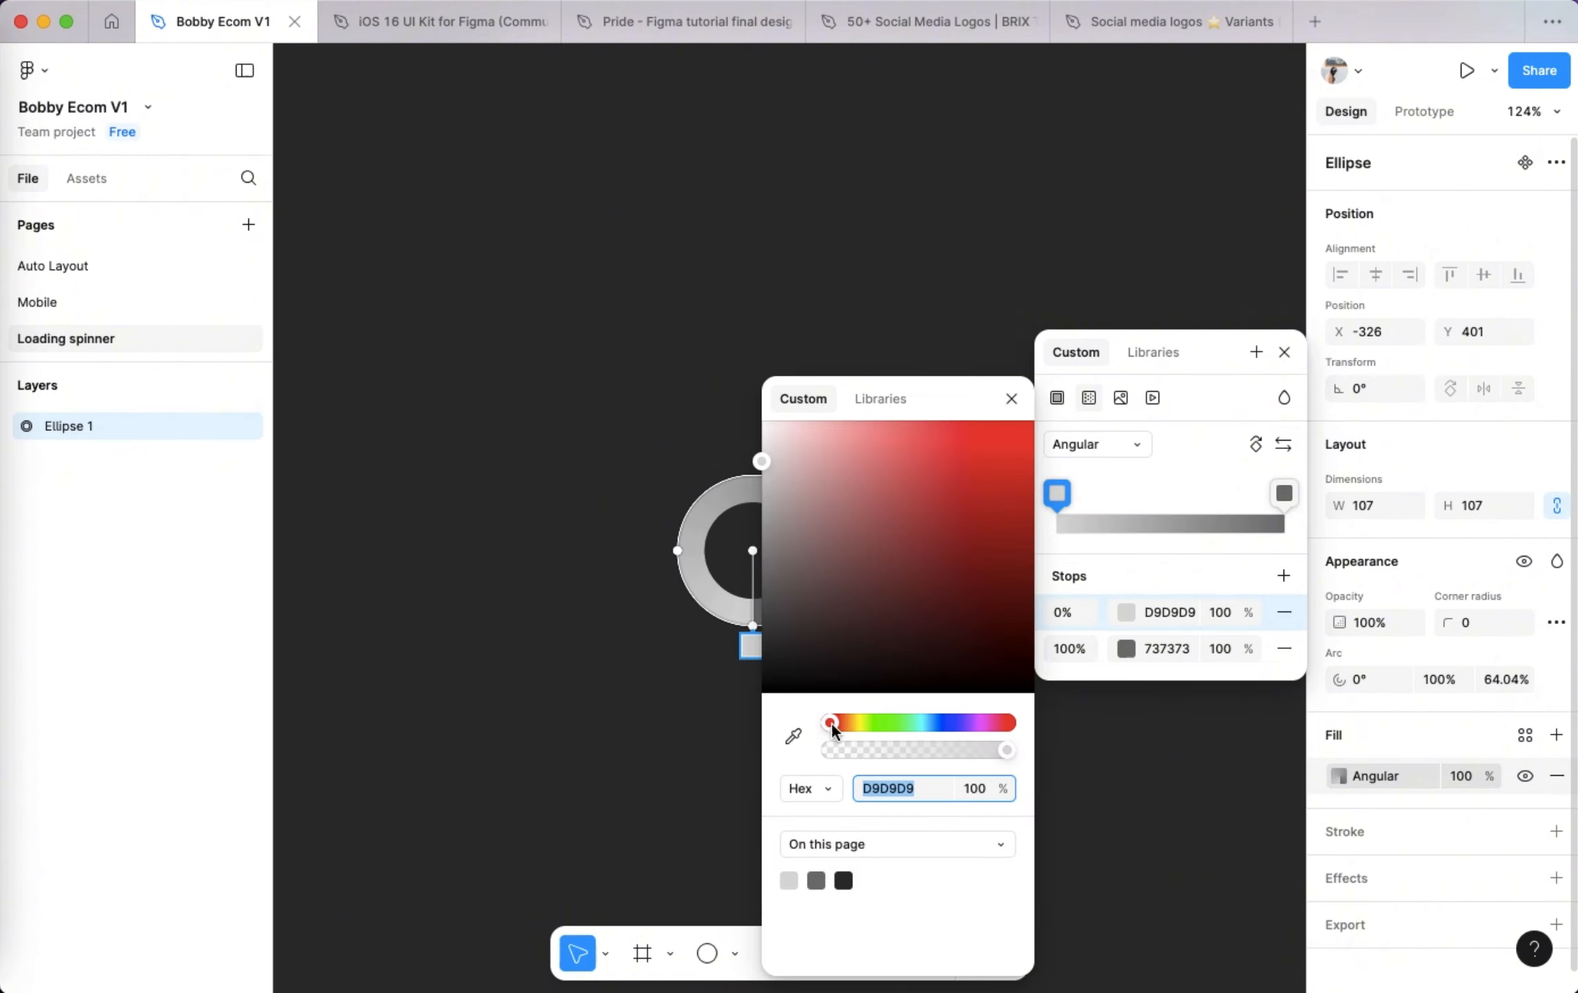
pyautogui.moveTo(831, 722); pyautogui.dragTo(945, 723)
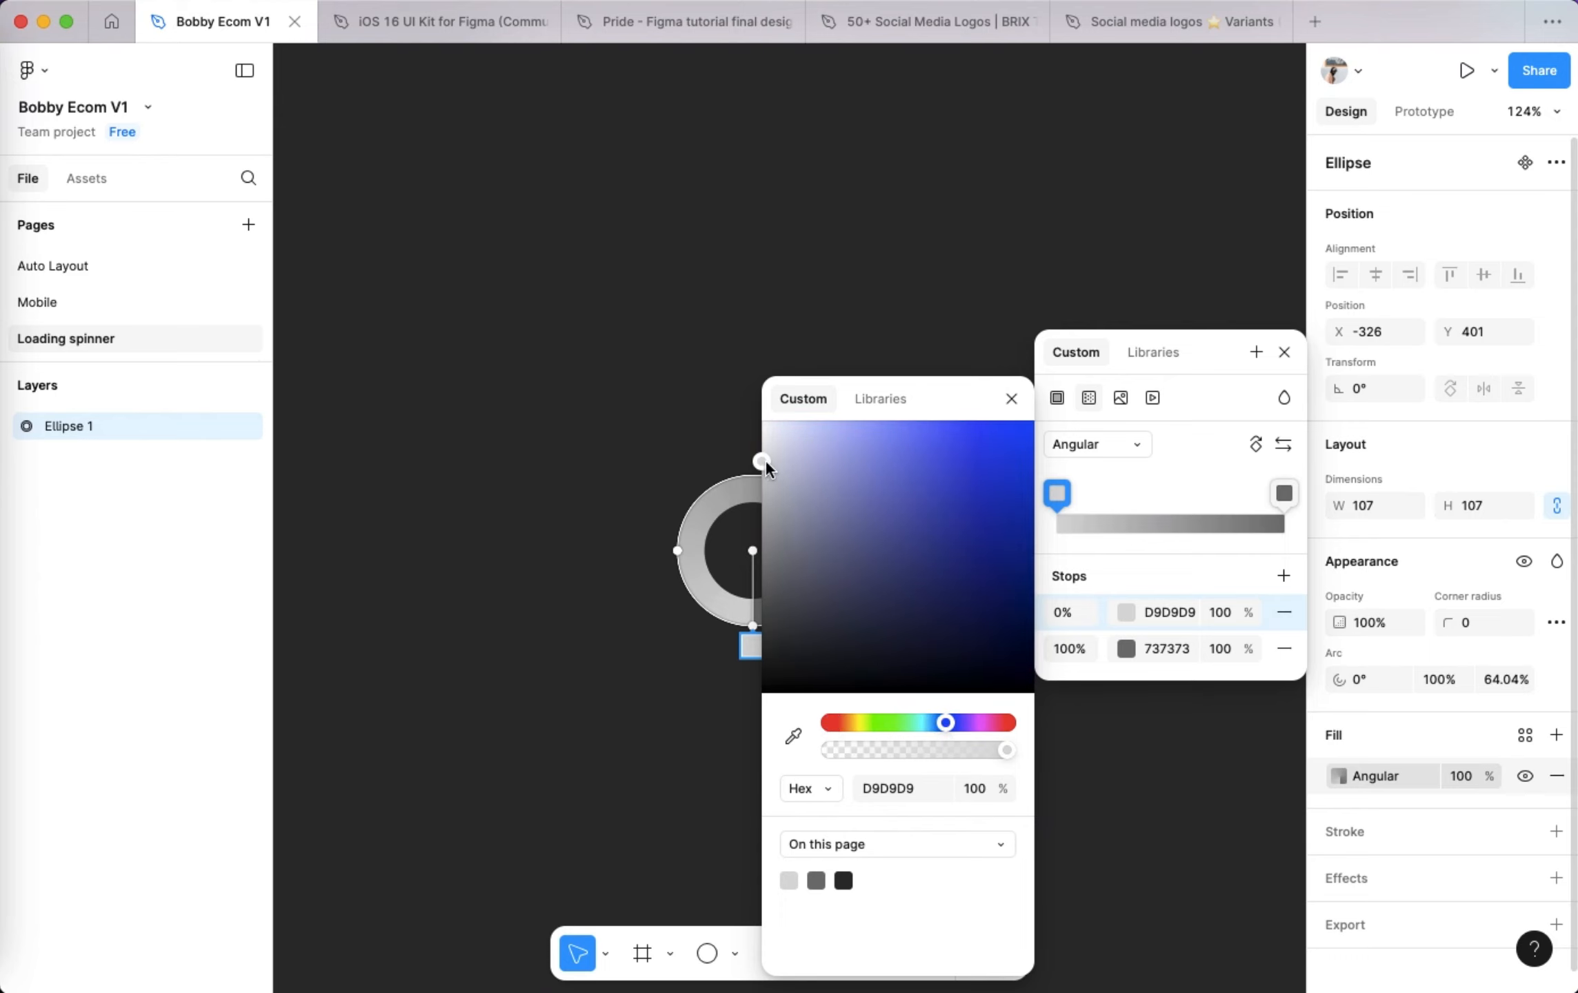
pyautogui.moveTo(809, 471); pyautogui.dragTo(970, 493)
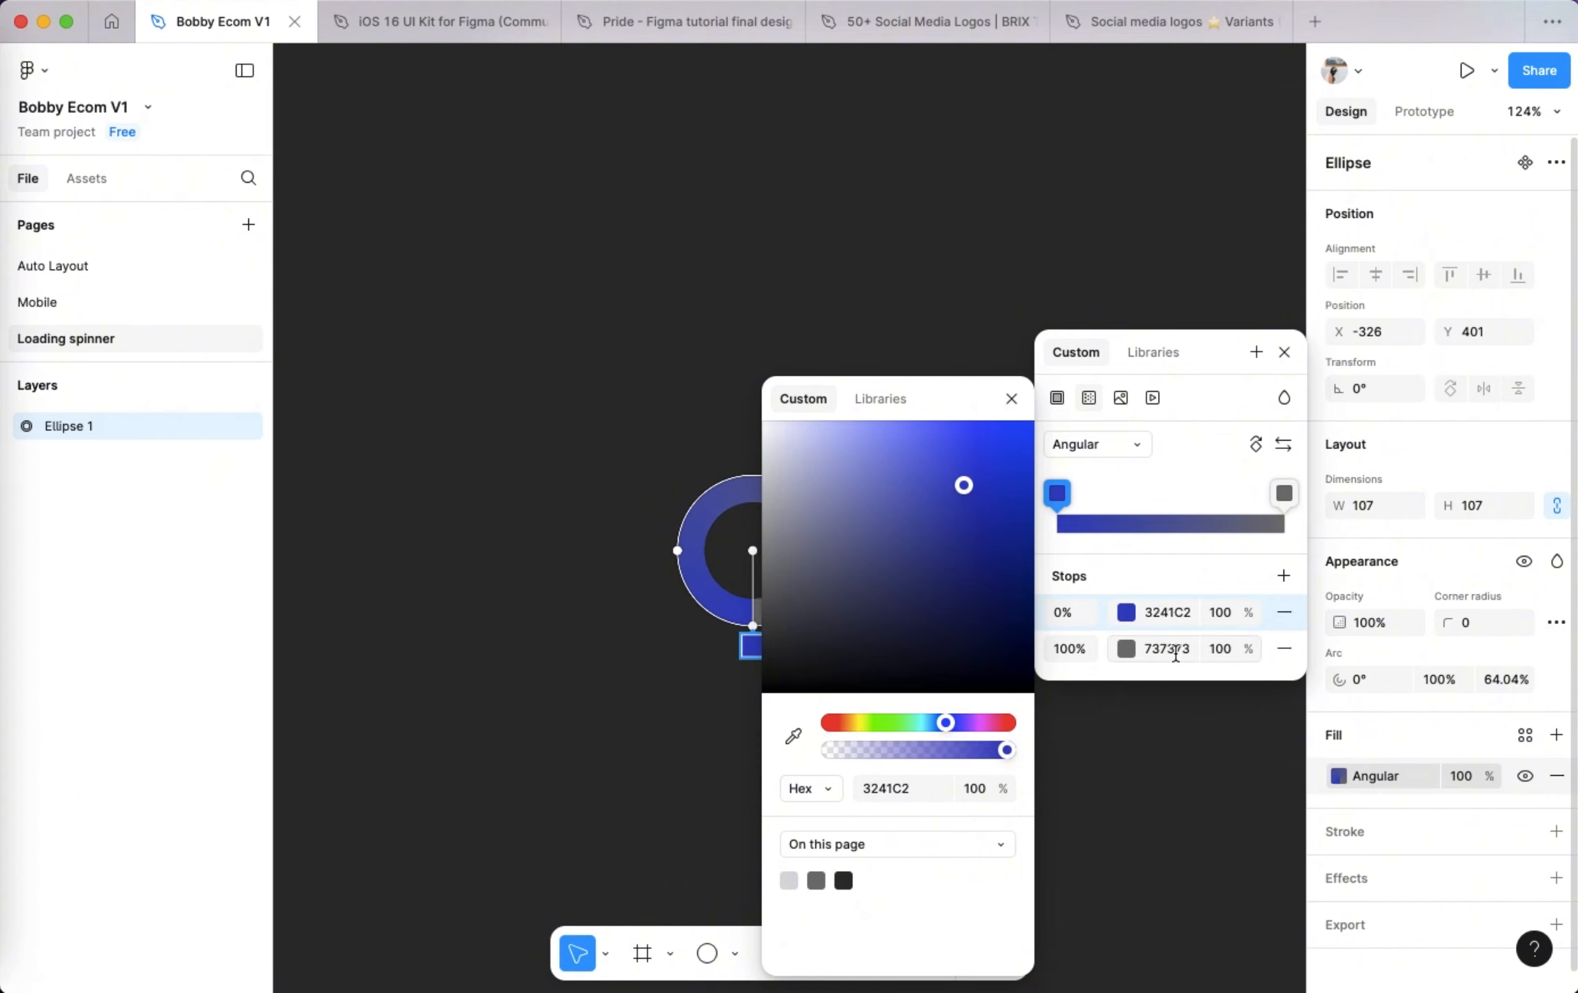
pyautogui.click(1221, 649)
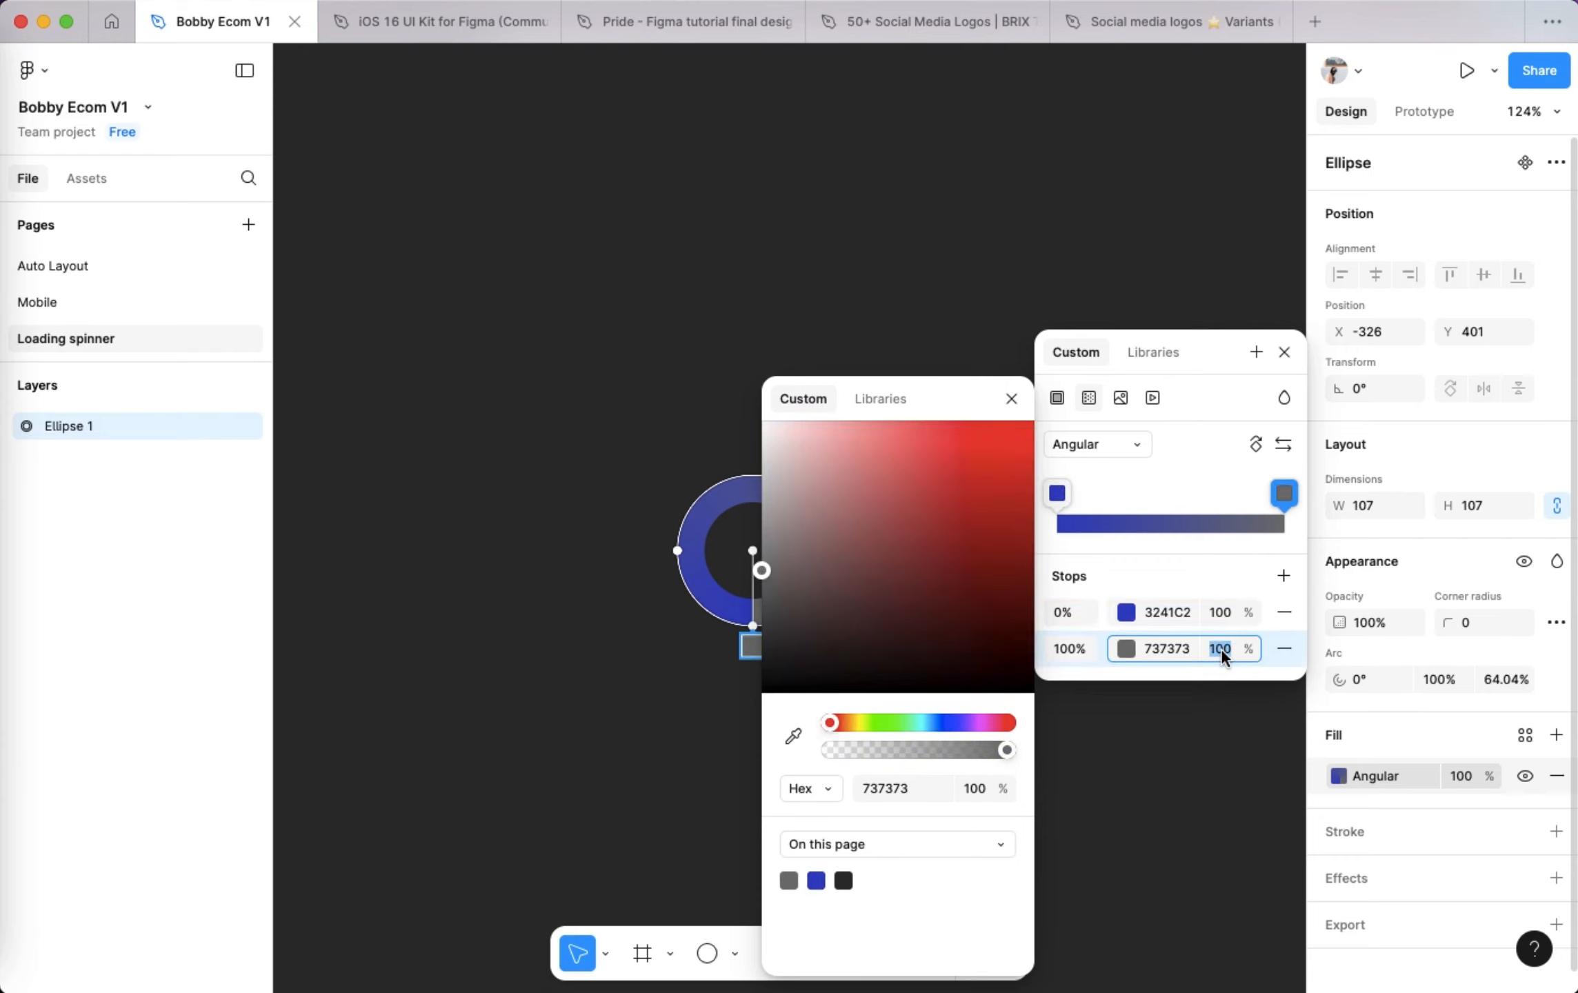
pyautogui.write('0')
pyautogui.press('Return')
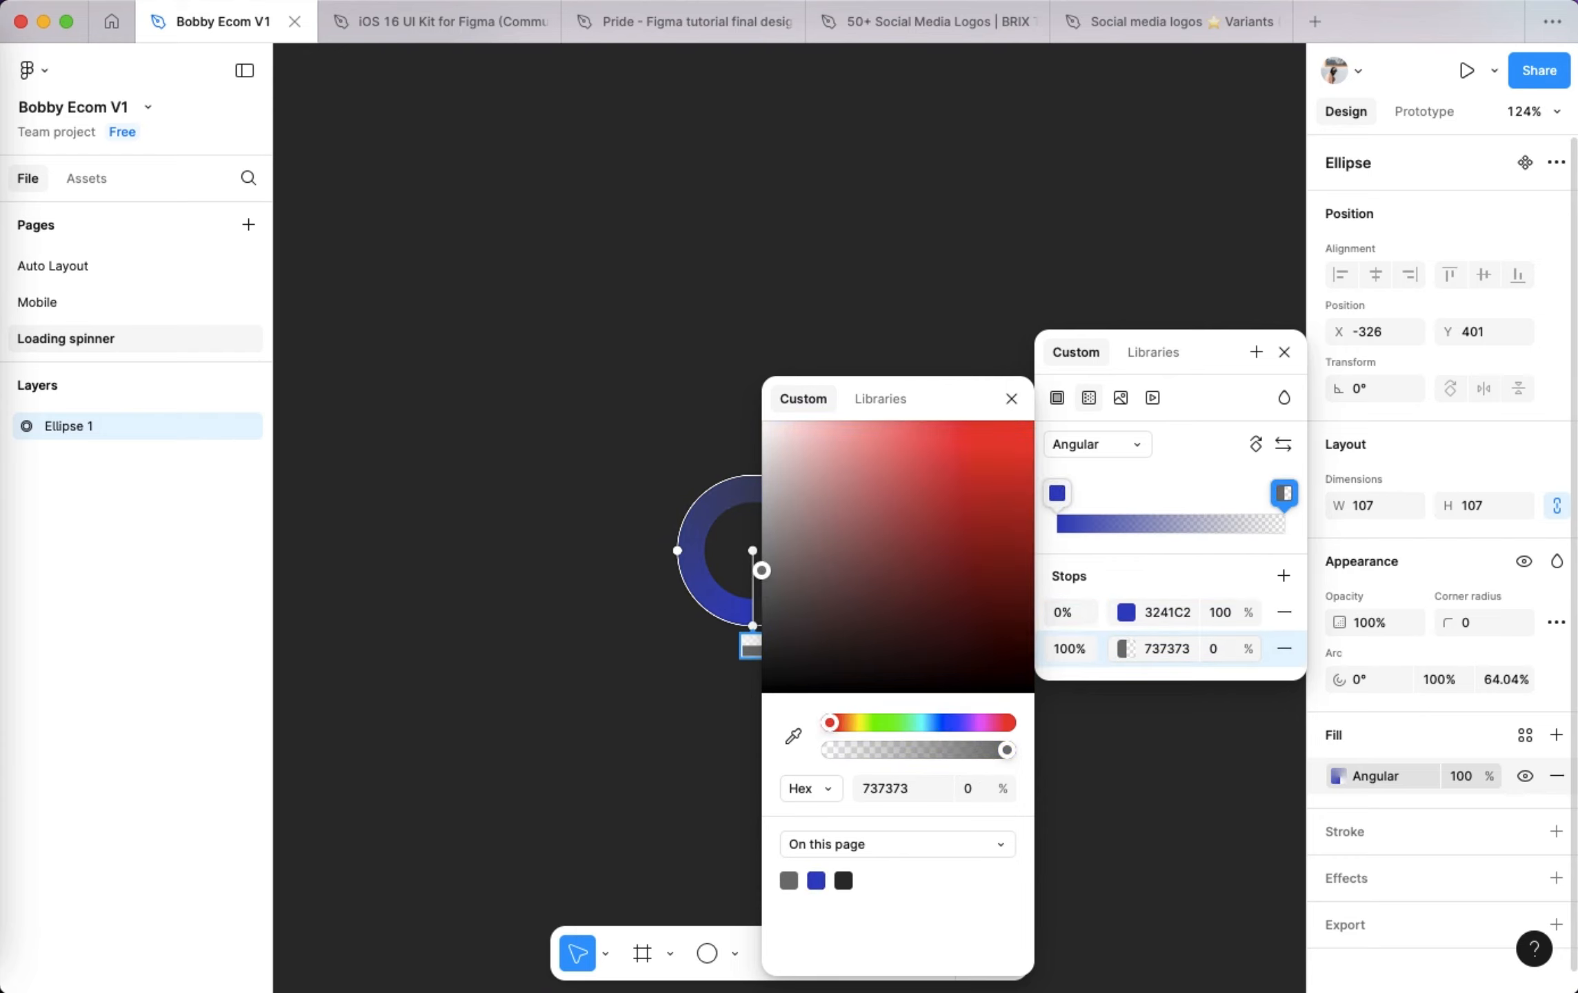
pyautogui.click(1011, 398)
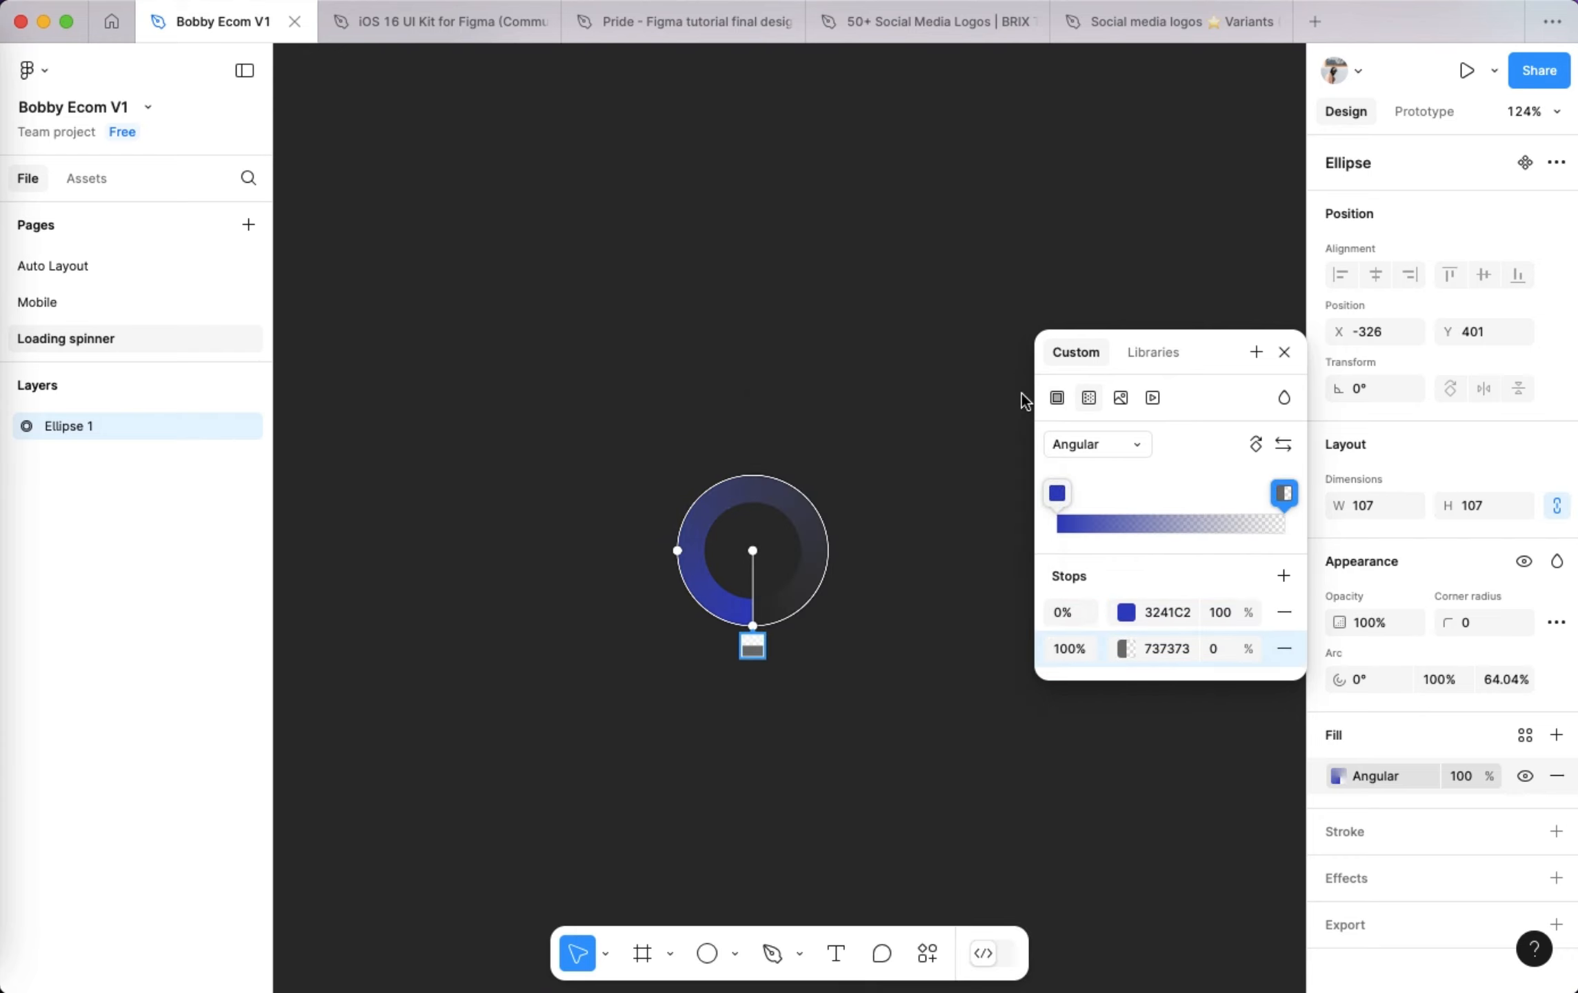
pyautogui.click(1285, 353)
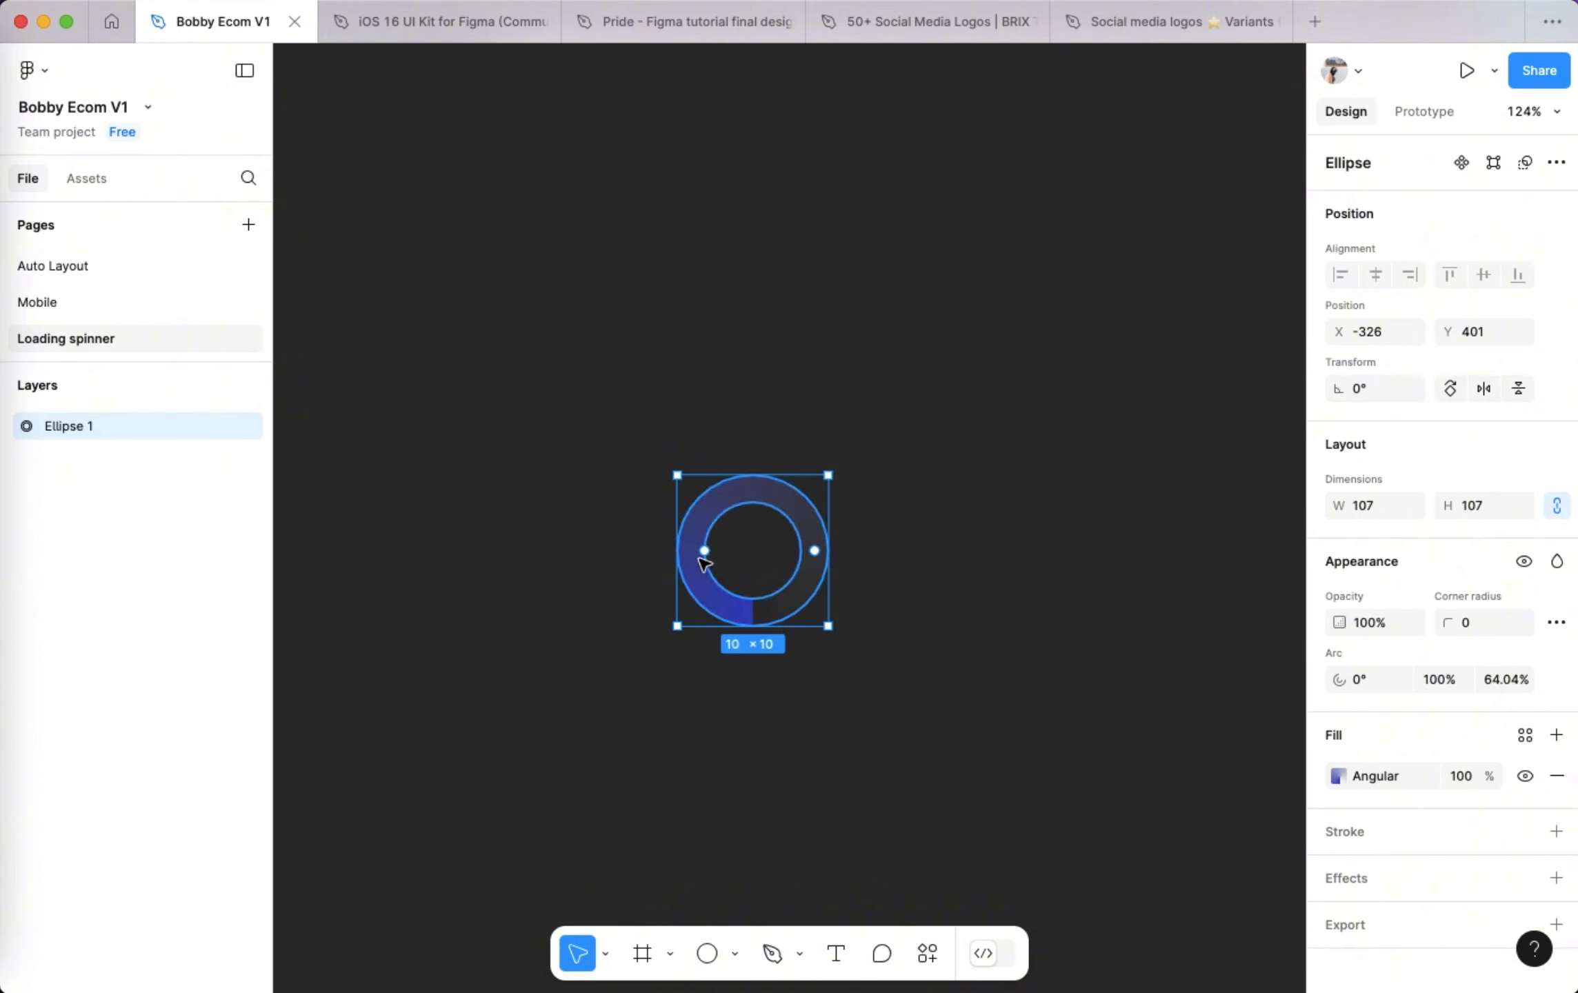
# - Convert the gradient ring into a component and rename it Loading
pyautogui.click(1462, 161)
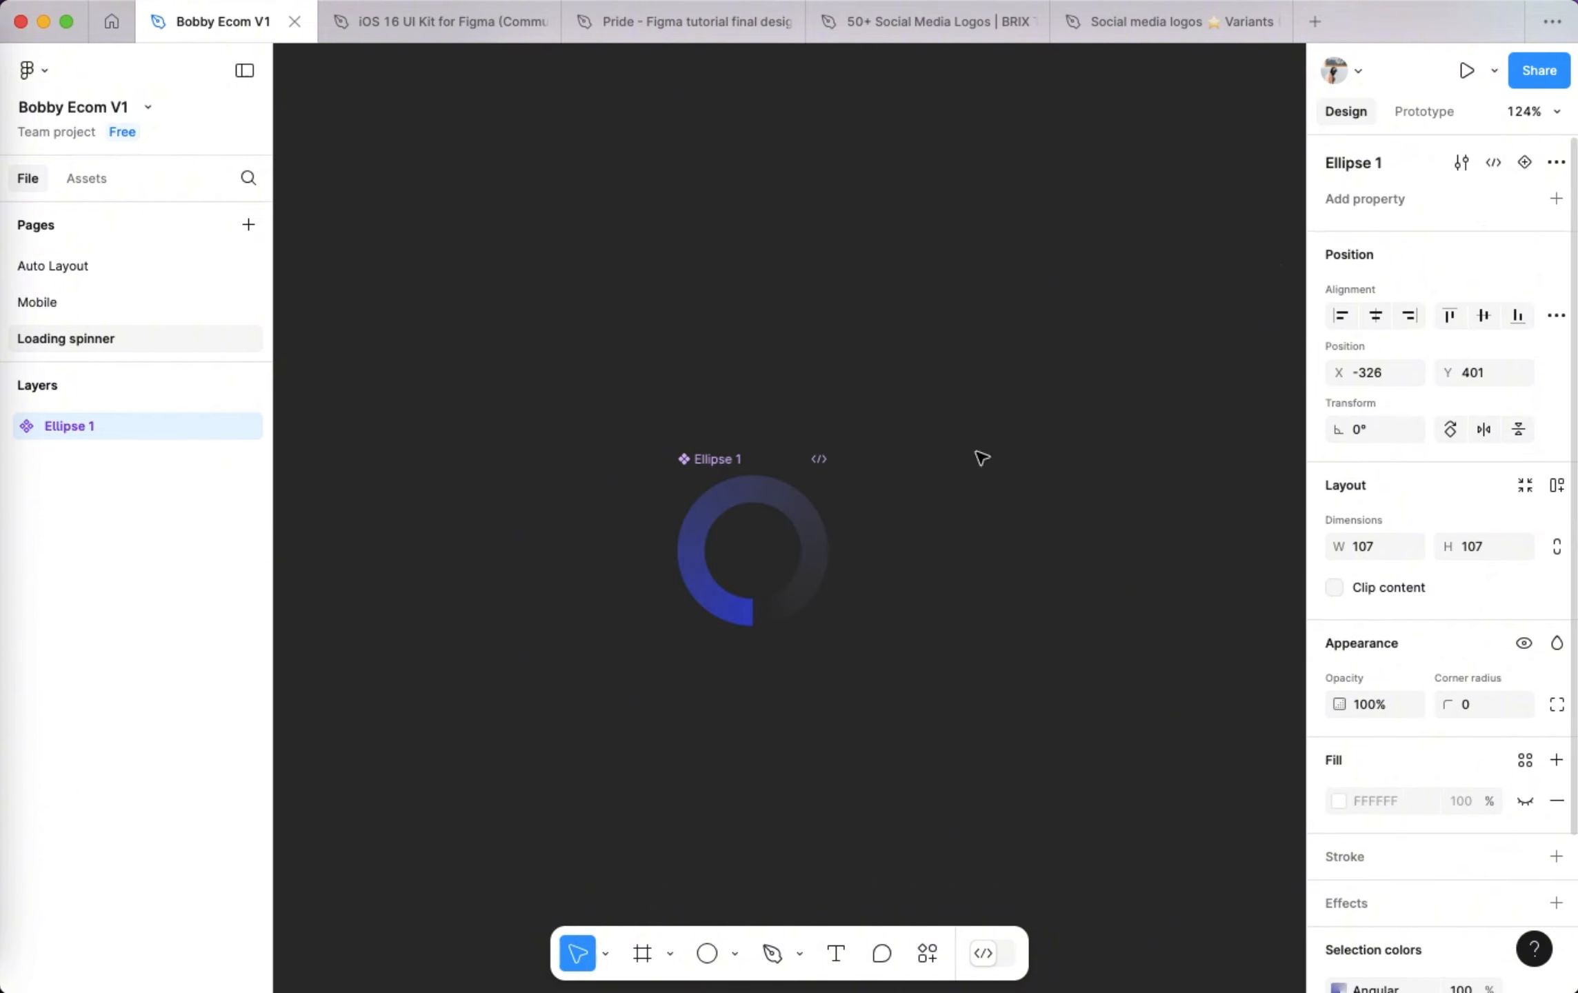
pyautogui.doubleClick(101, 427)
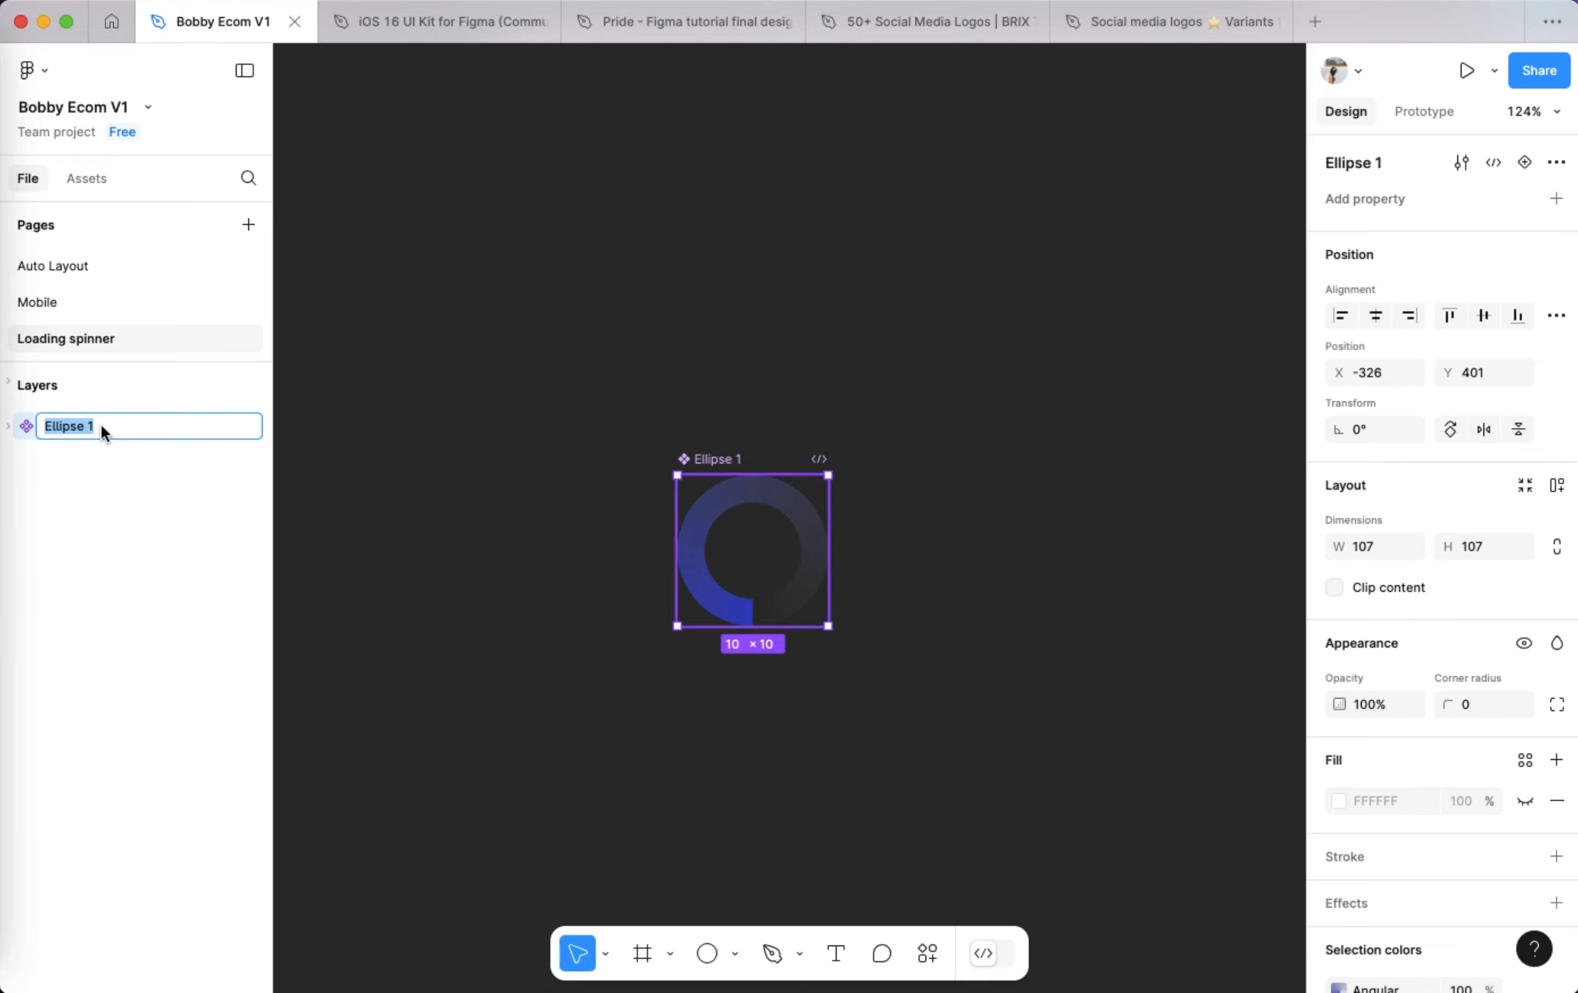
pyautogui.write('Loading')
pyautogui.press('Return')
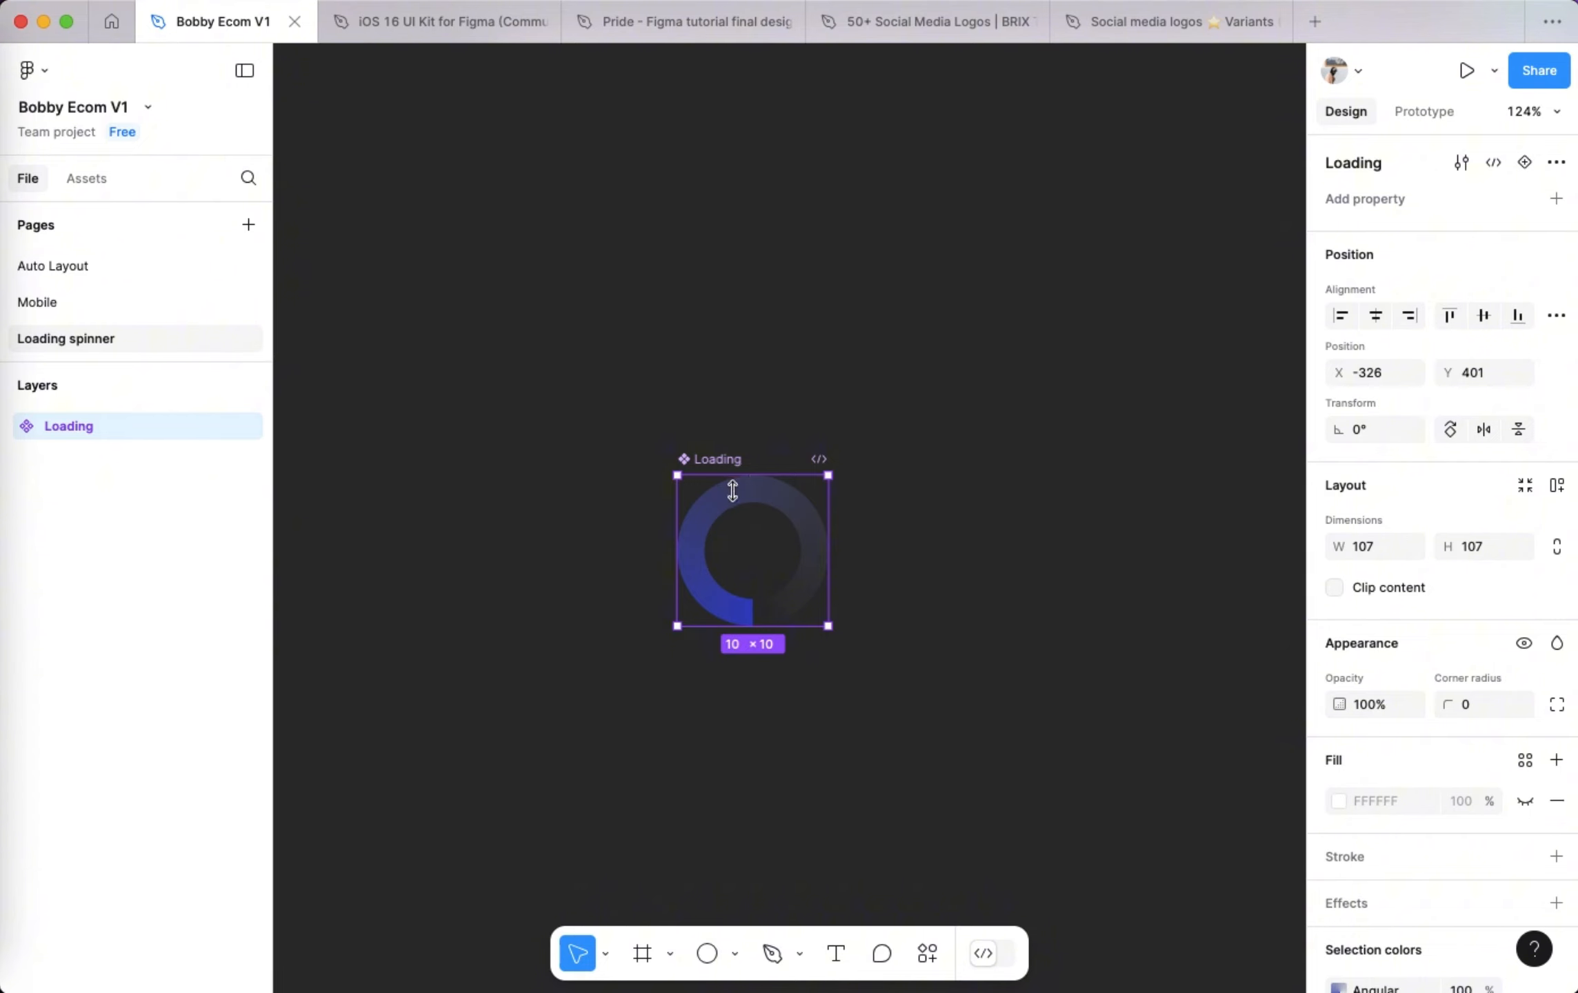
# - Move the Loading component up to about Y 261 and add three variants below it
pyautogui.moveTo(738, 509); pyautogui.dragTo(736, 314)
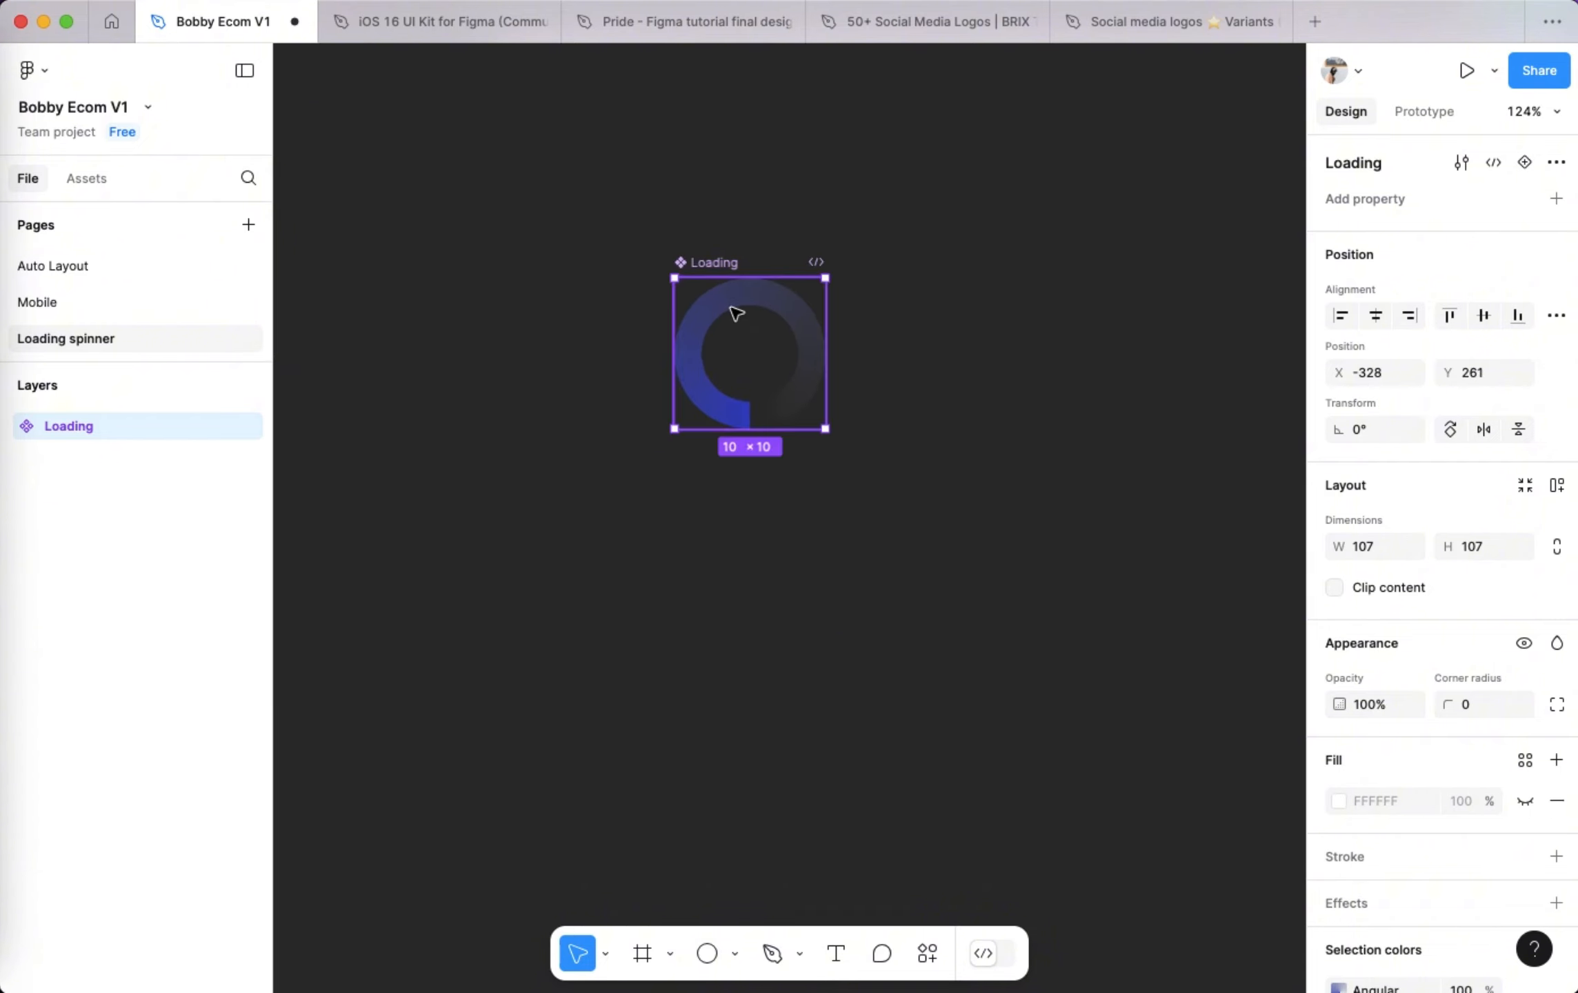
pyautogui.click(1524, 162)
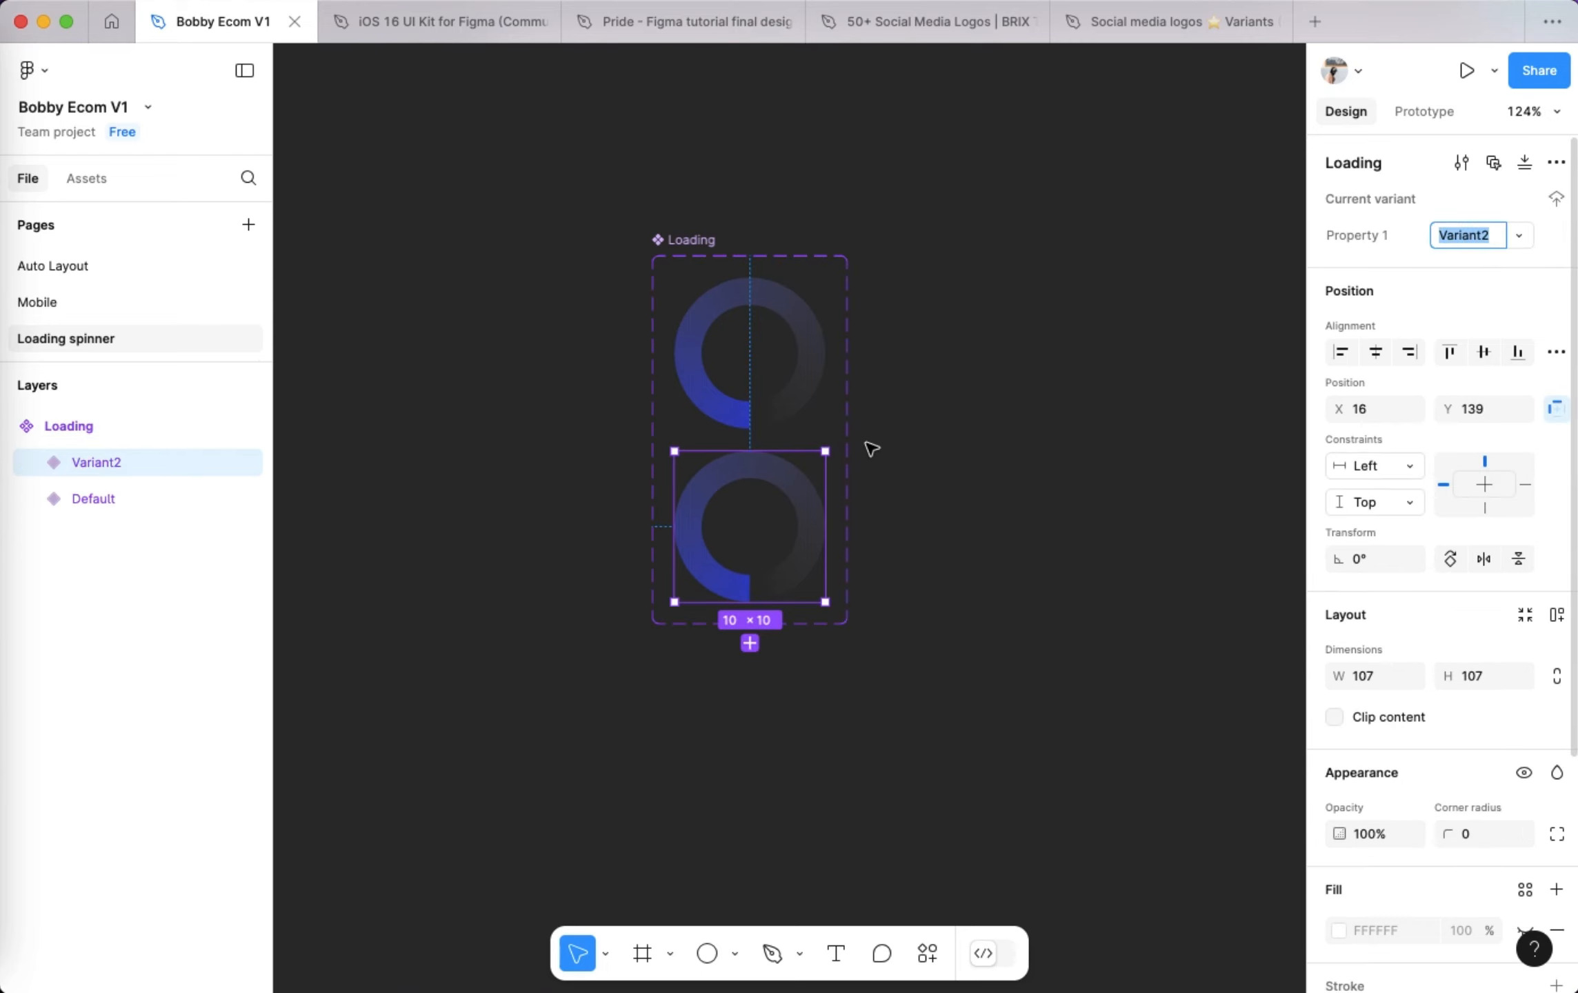
pyautogui.click(751, 643)
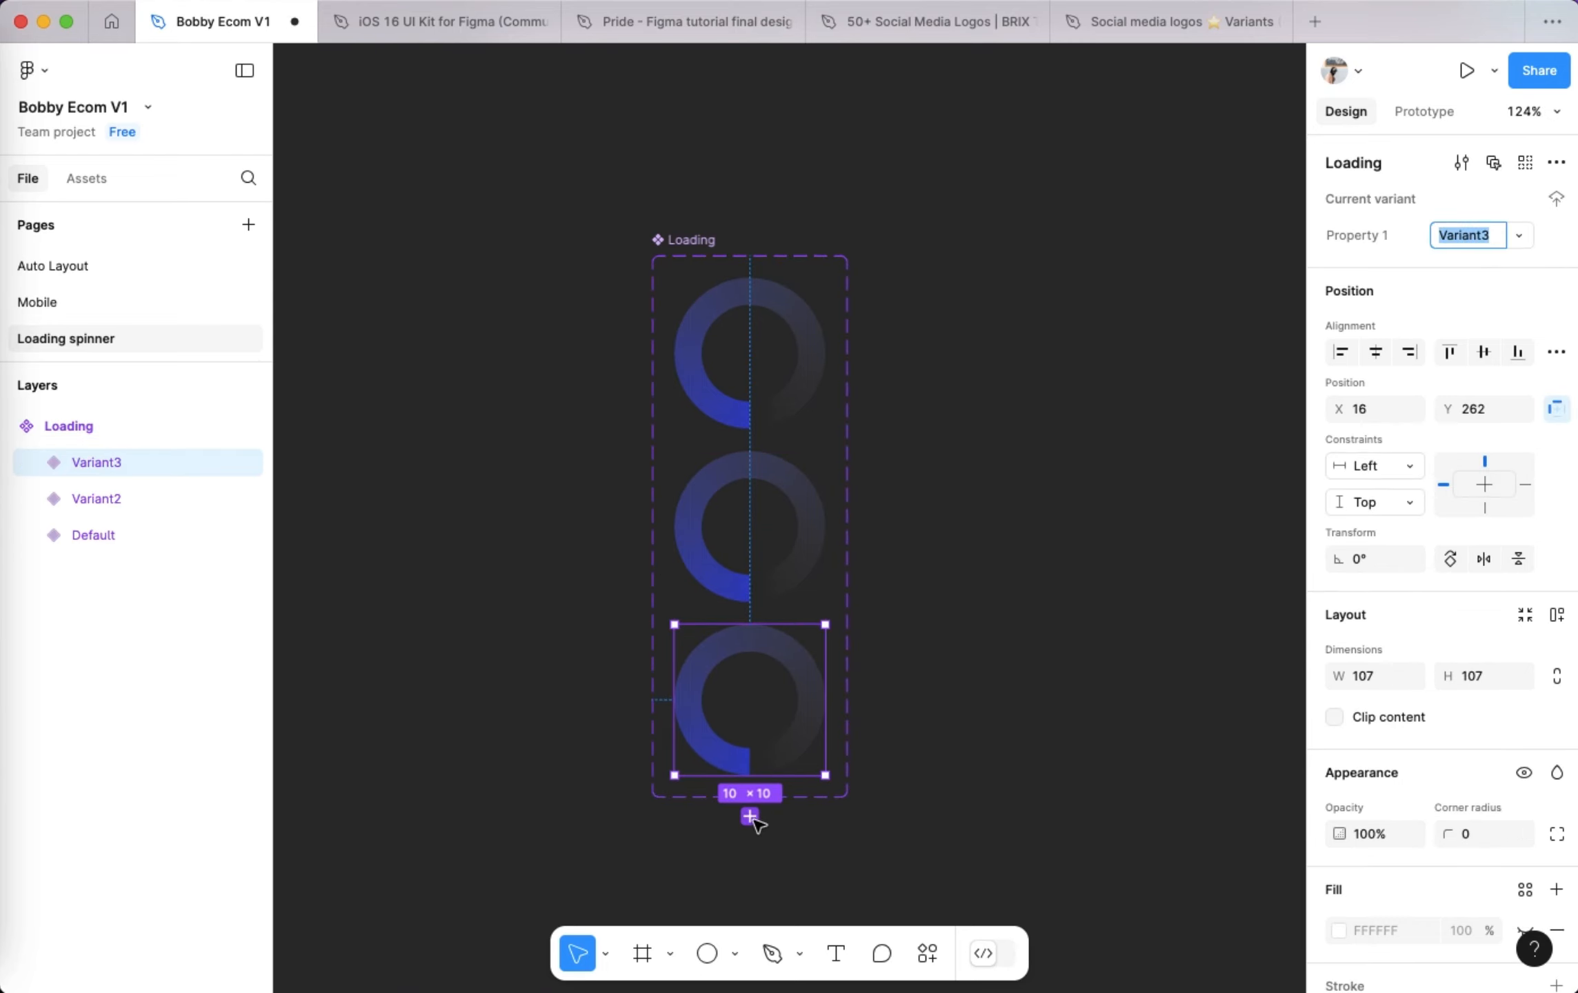
pyautogui.click(750, 817)
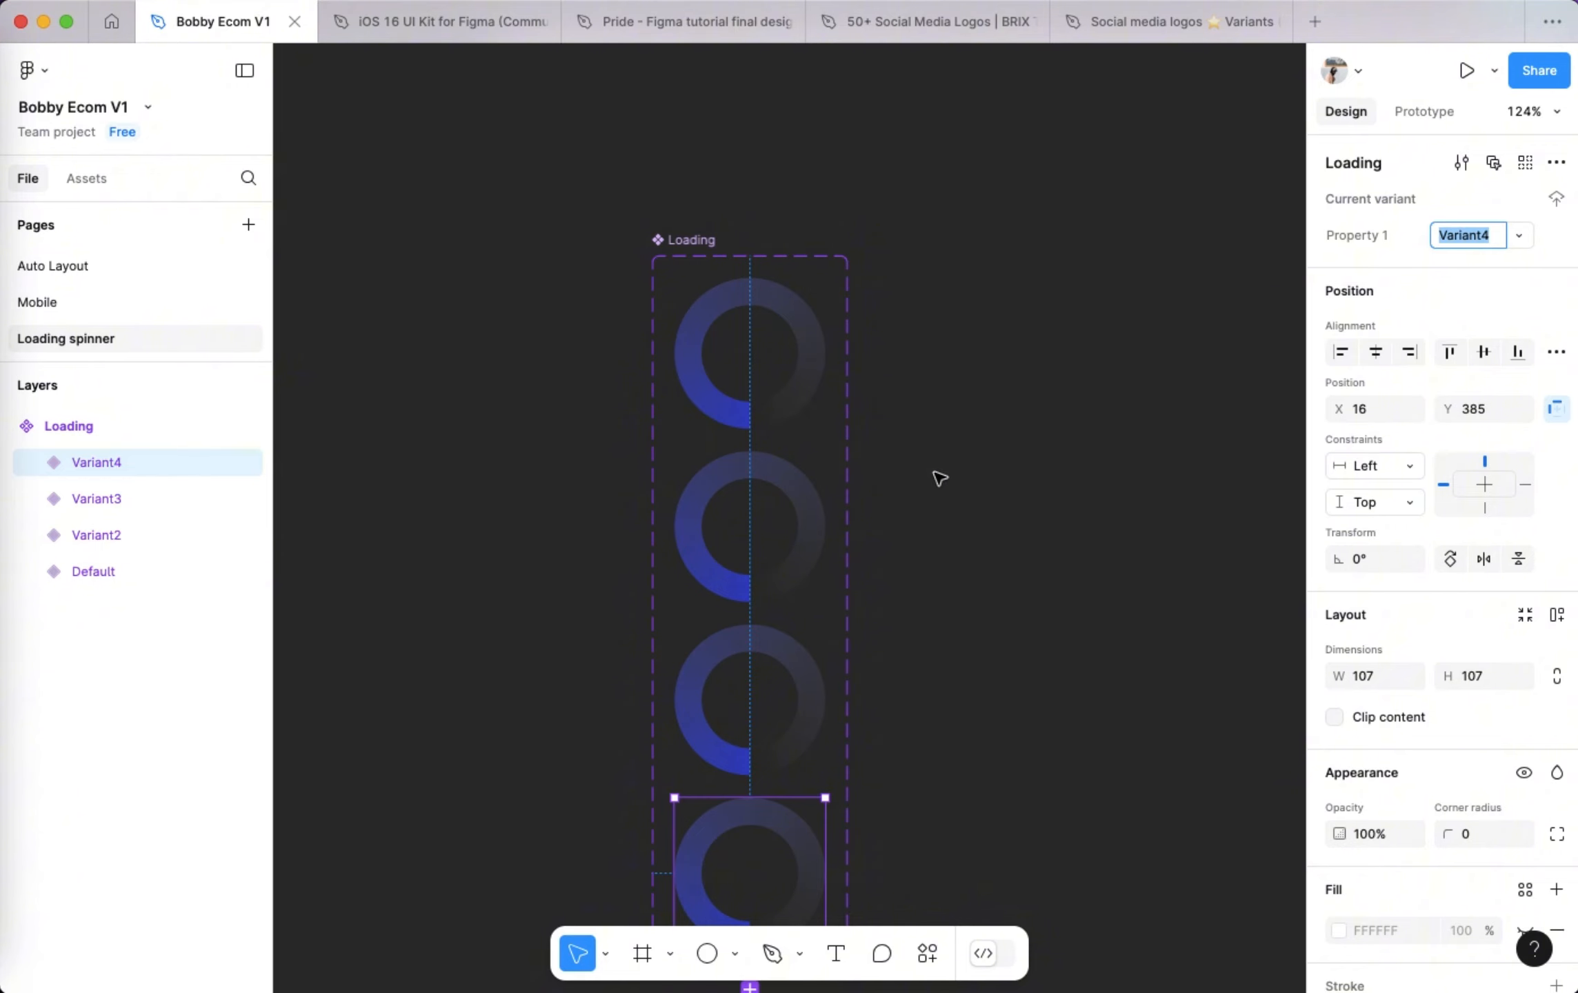
pyautogui.scroll(-3, 938, 477)
pyautogui.scroll(-2, 937, 476)
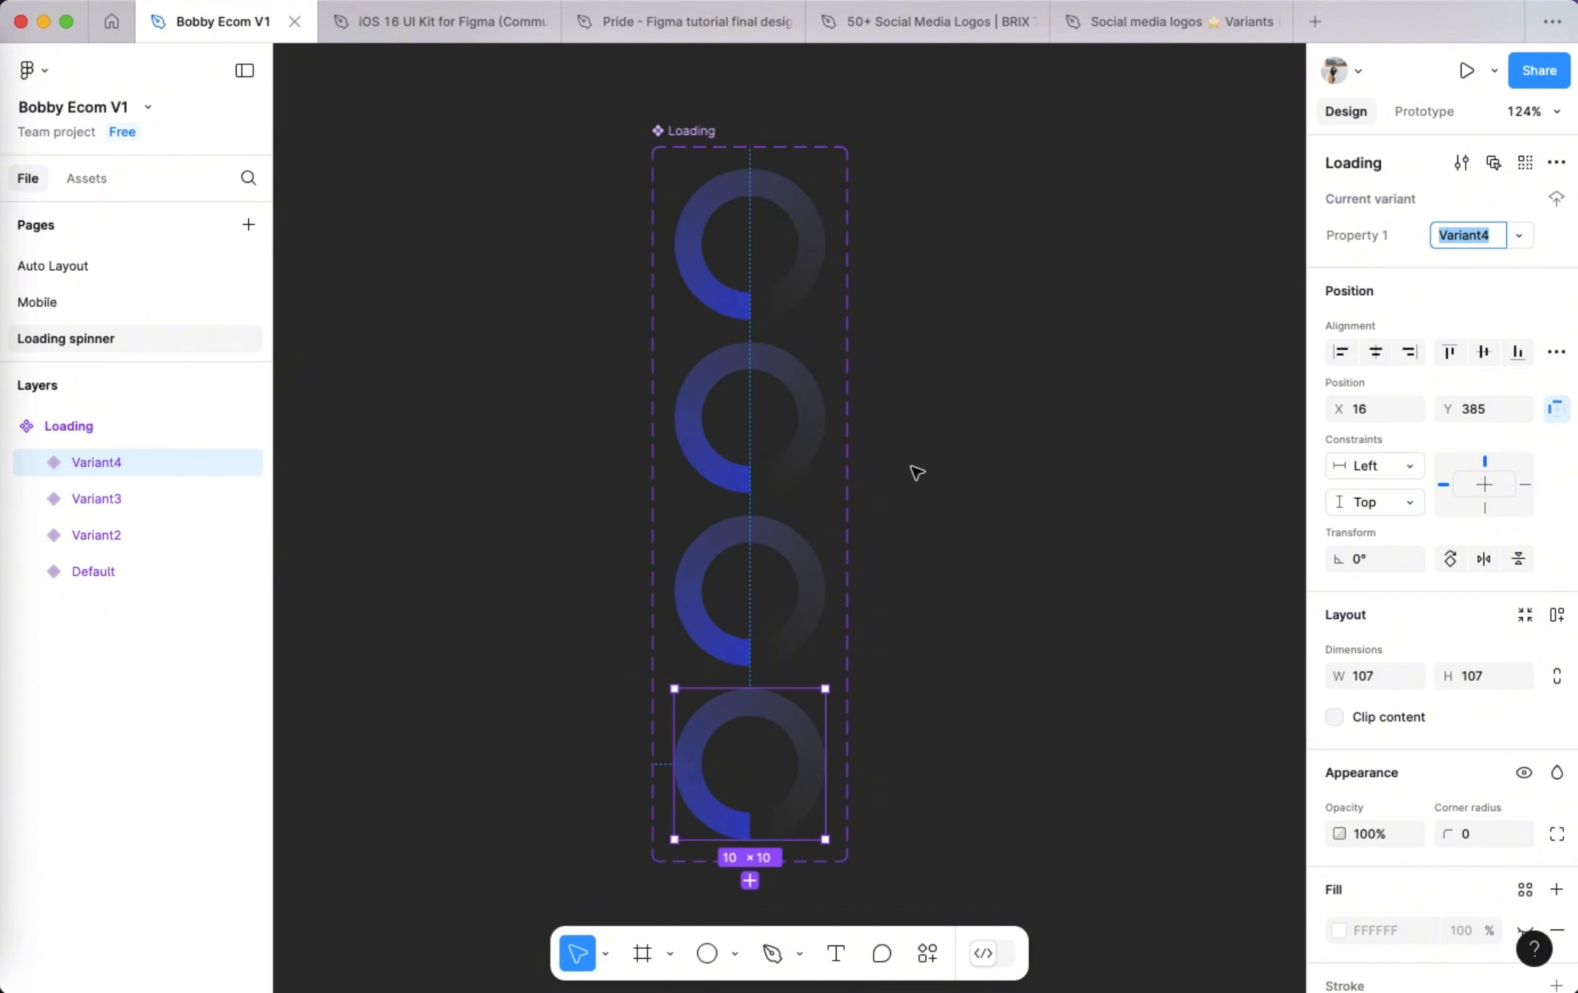
# - Arrange the four Loading variants in a two-by-two grid and resize the component set to fit them
pyautogui.click(702, 132)
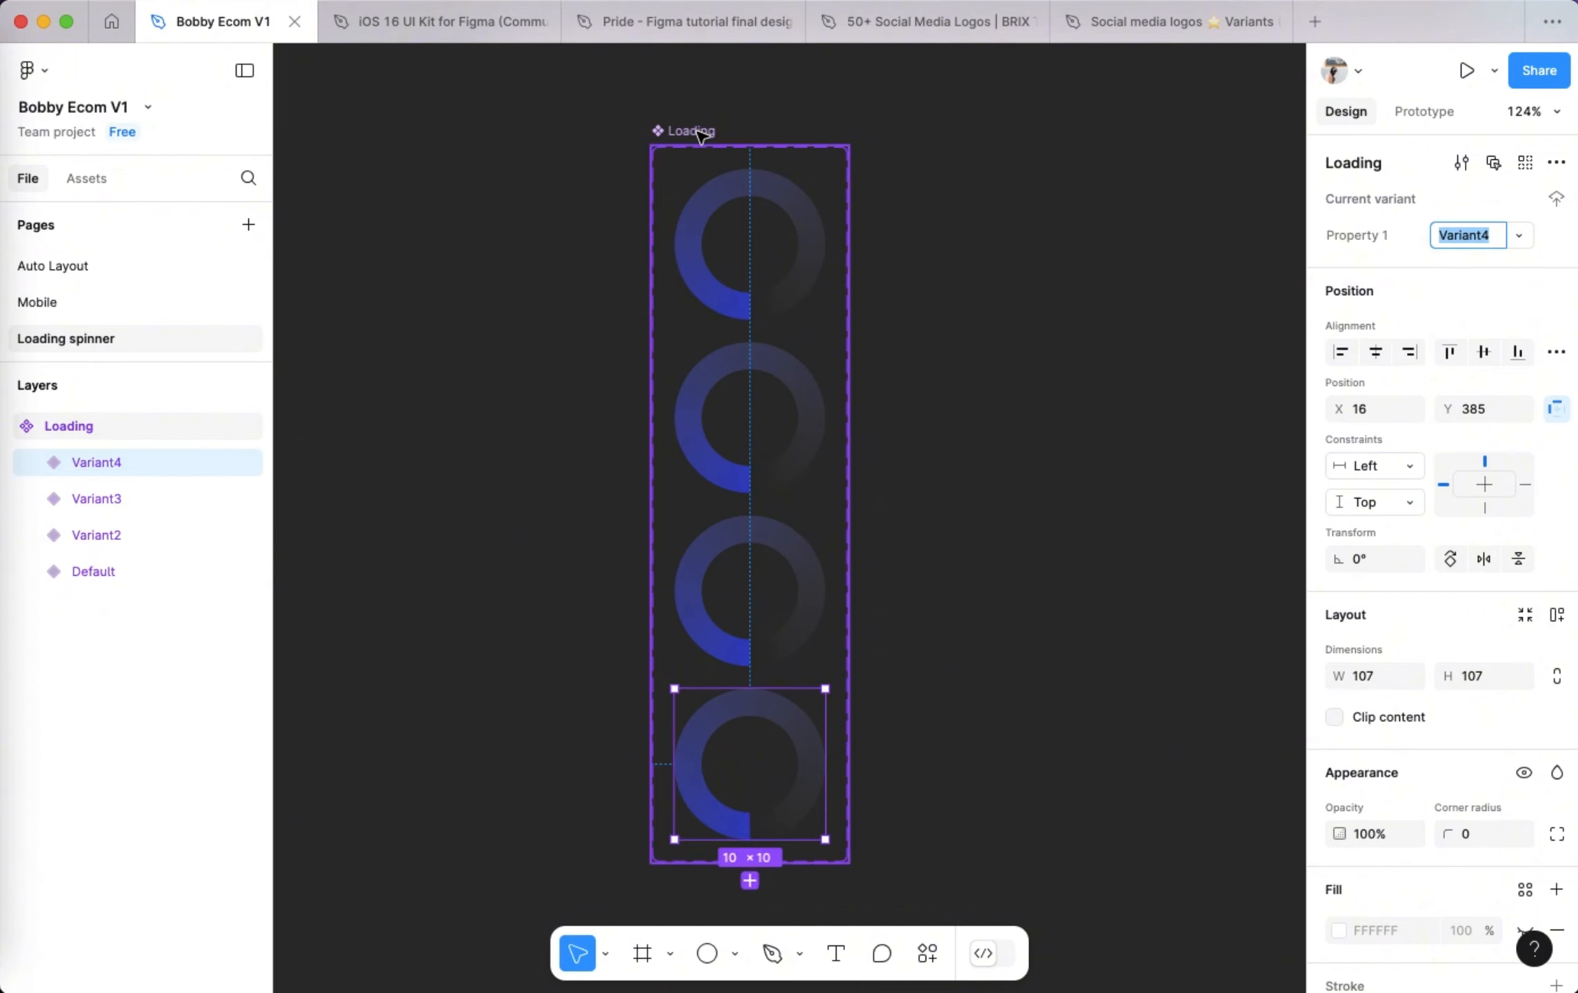
pyautogui.moveTo(847, 412); pyautogui.dragTo(1057, 423)
pyautogui.click(769, 463)
pyautogui.moveTo(769, 463); pyautogui.dragTo(976, 269)
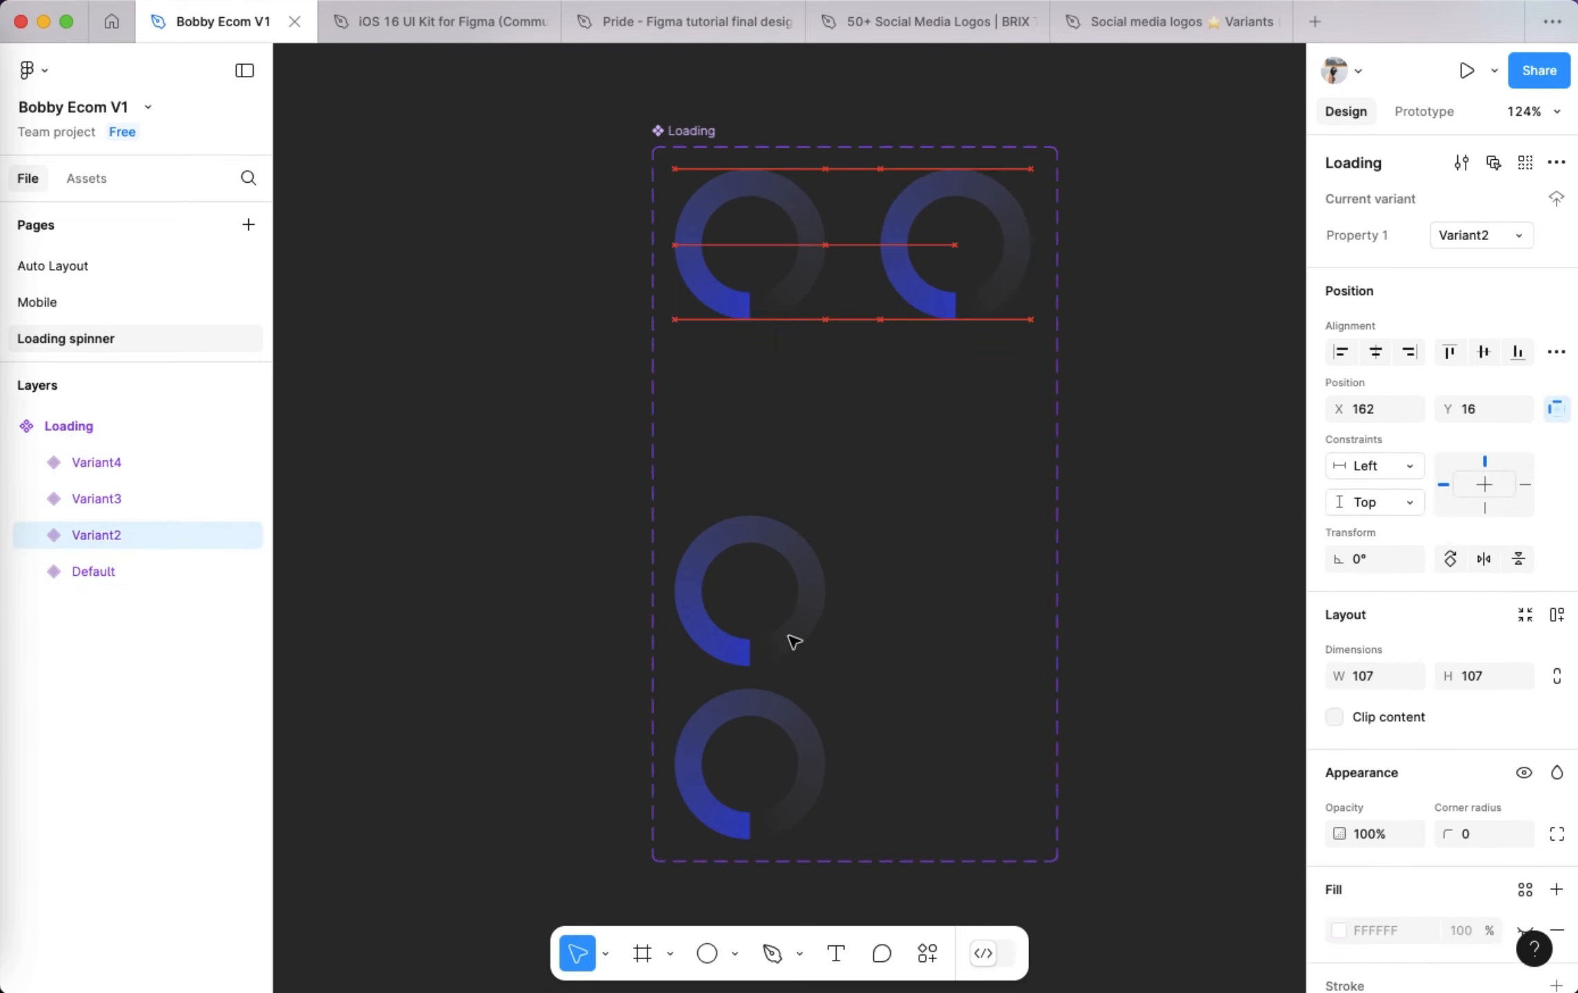
pyautogui.moveTo(793, 640); pyautogui.dragTo(799, 515)
pyautogui.moveTo(823, 767); pyautogui.dragTo(1023, 464)
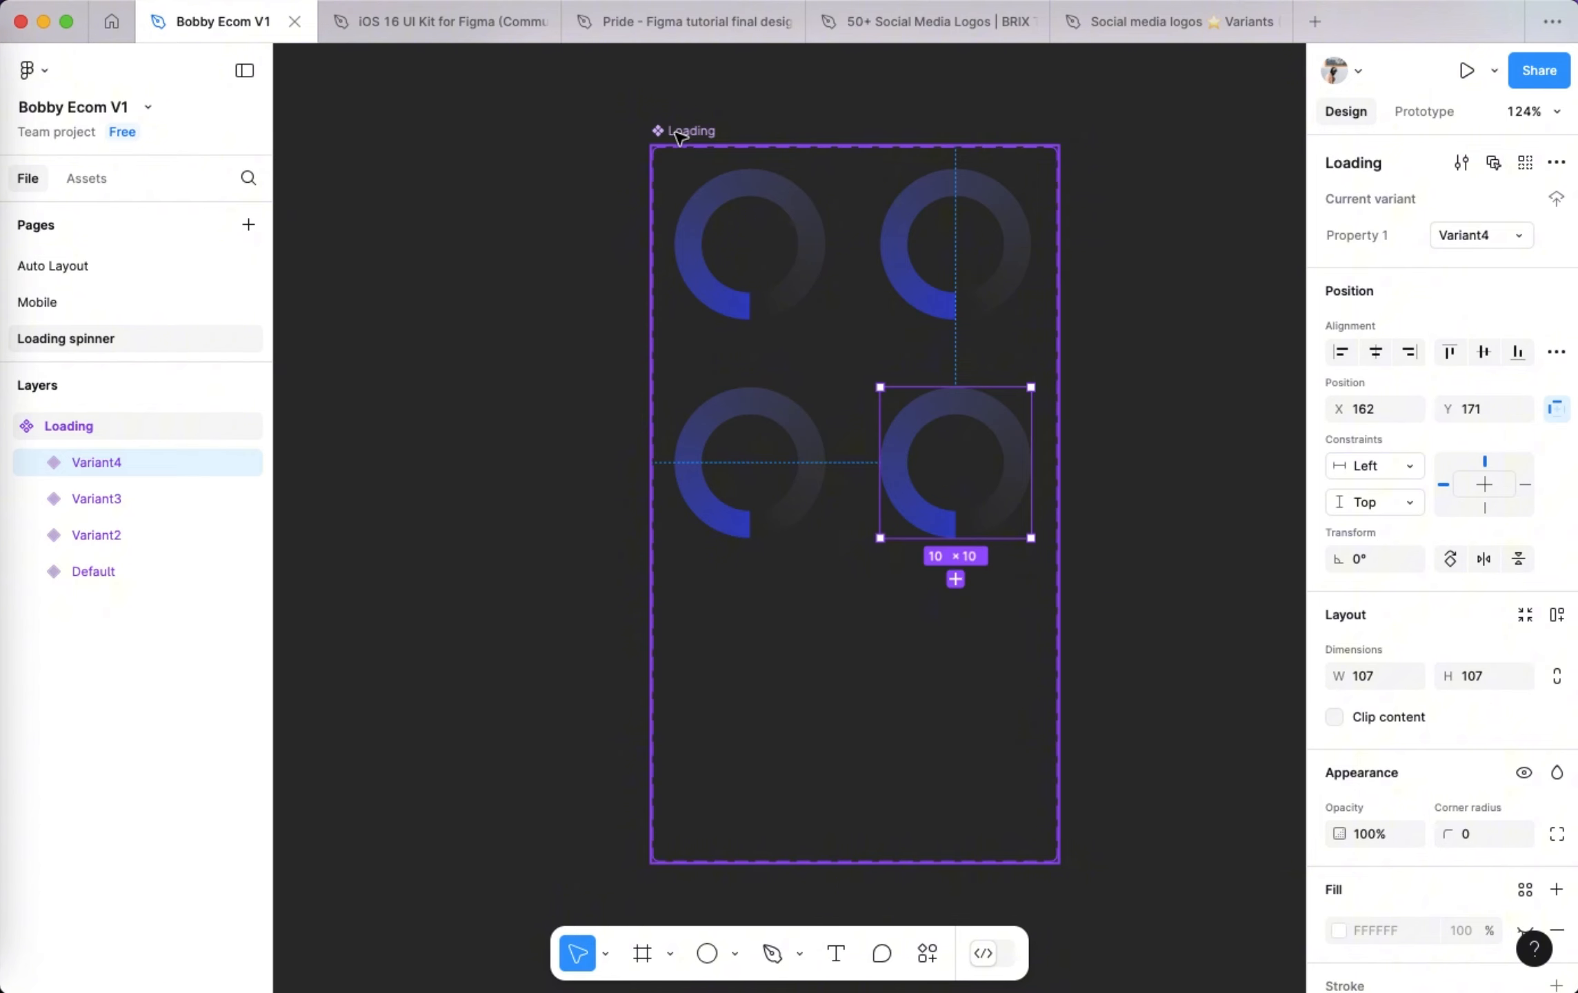
pyautogui.click(680, 136)
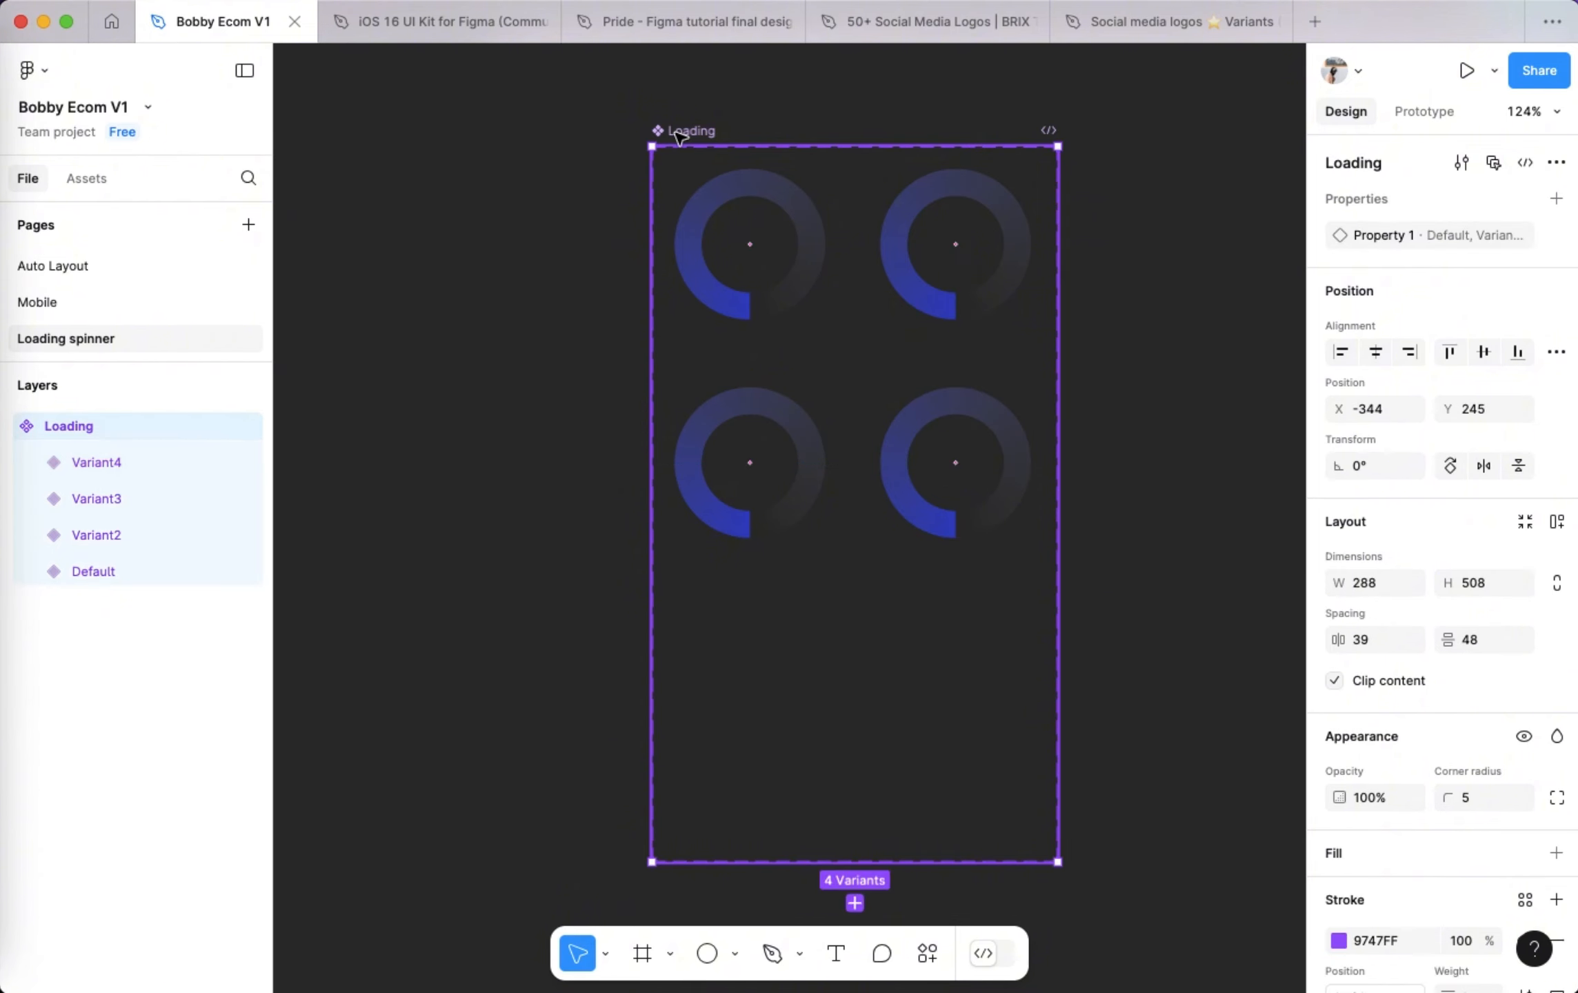
pyautogui.click(1524, 530)
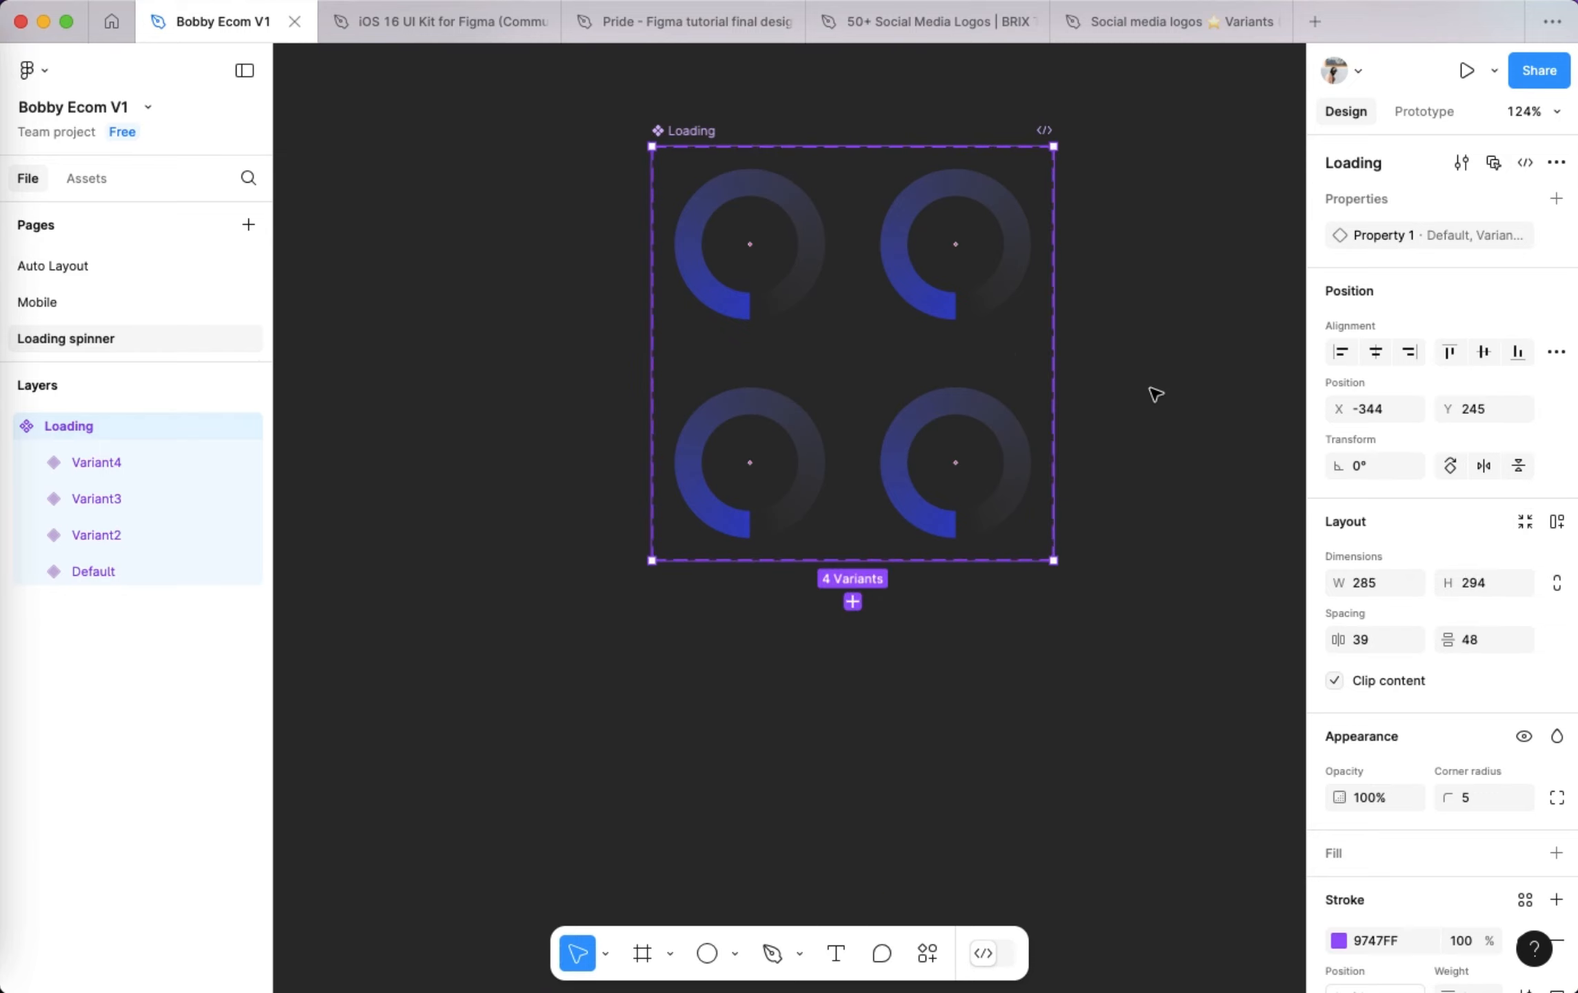
# - Set the rotation of the ring inside Variant2 to -90°
pyautogui.hscroll(5, 1163, 354)
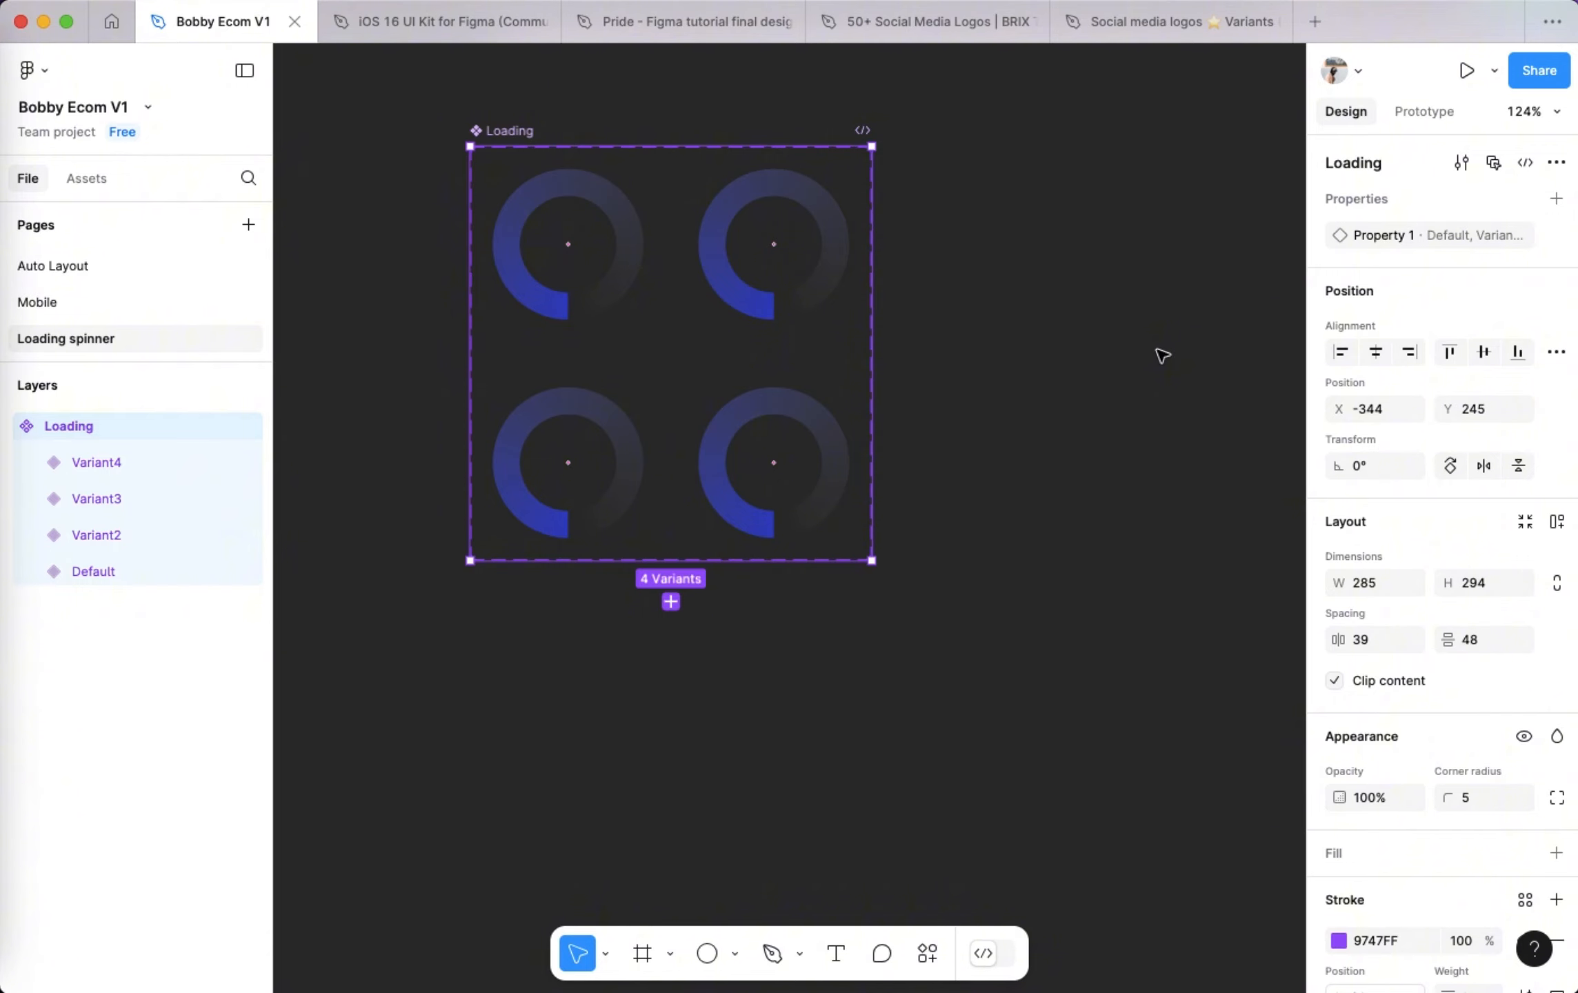
pyautogui.doubleClick(616, 302)
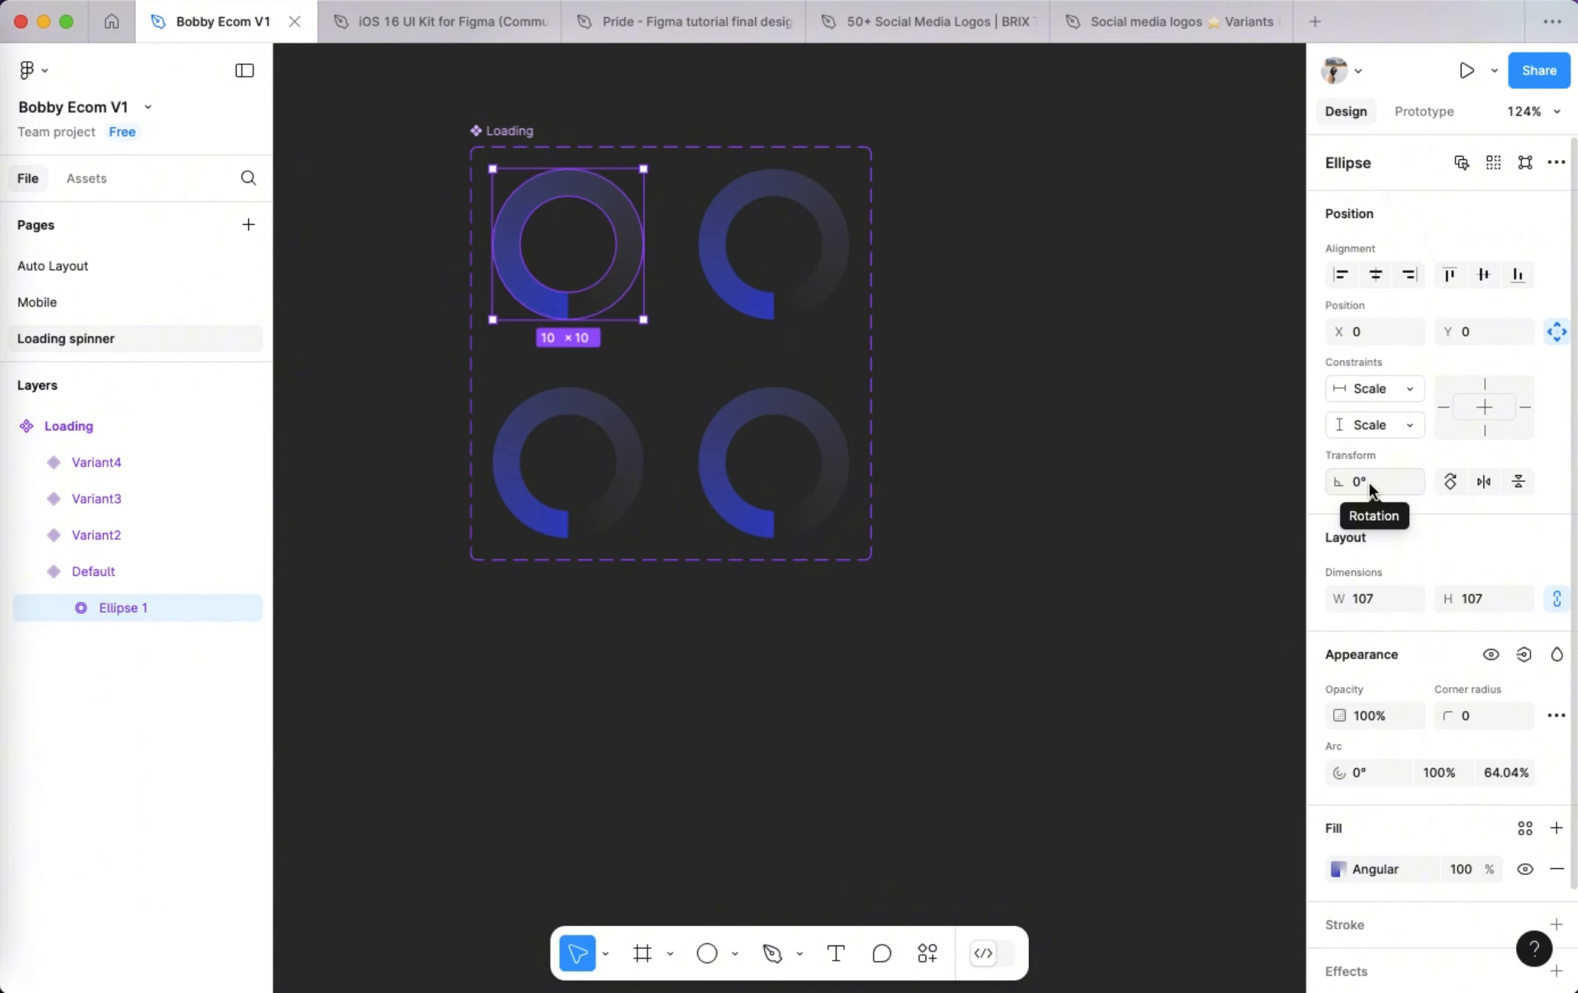
pyautogui.doubleClick(800, 307)
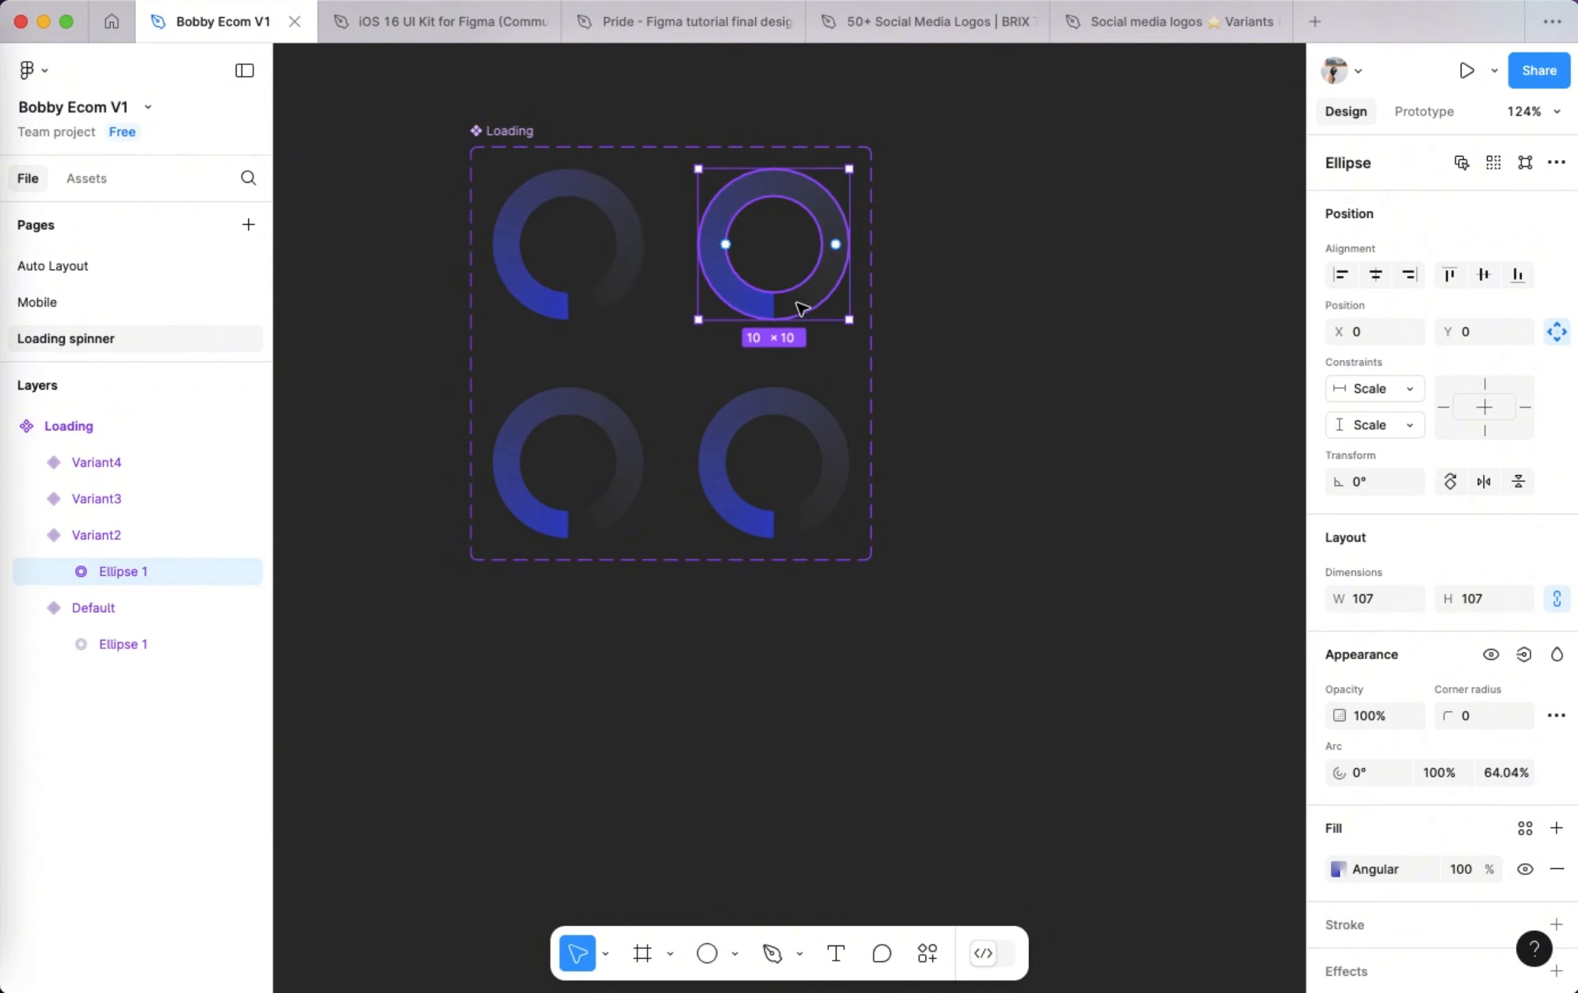
pyautogui.click(1376, 489)
pyautogui.write('-90')
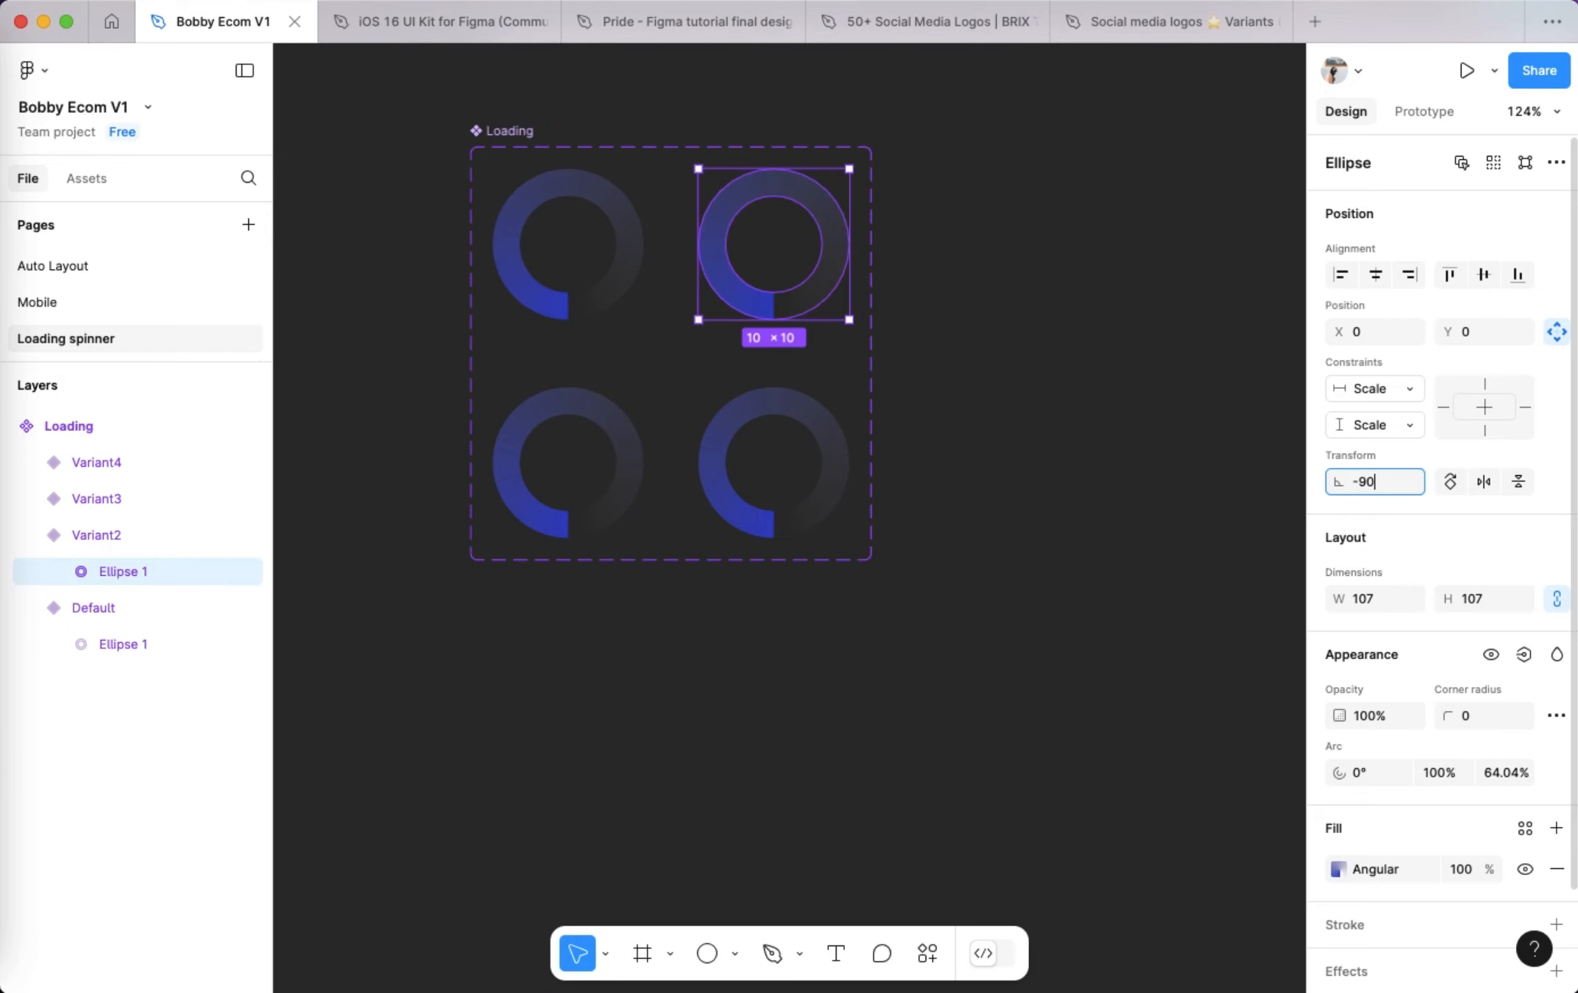
pyautogui.press('Return')
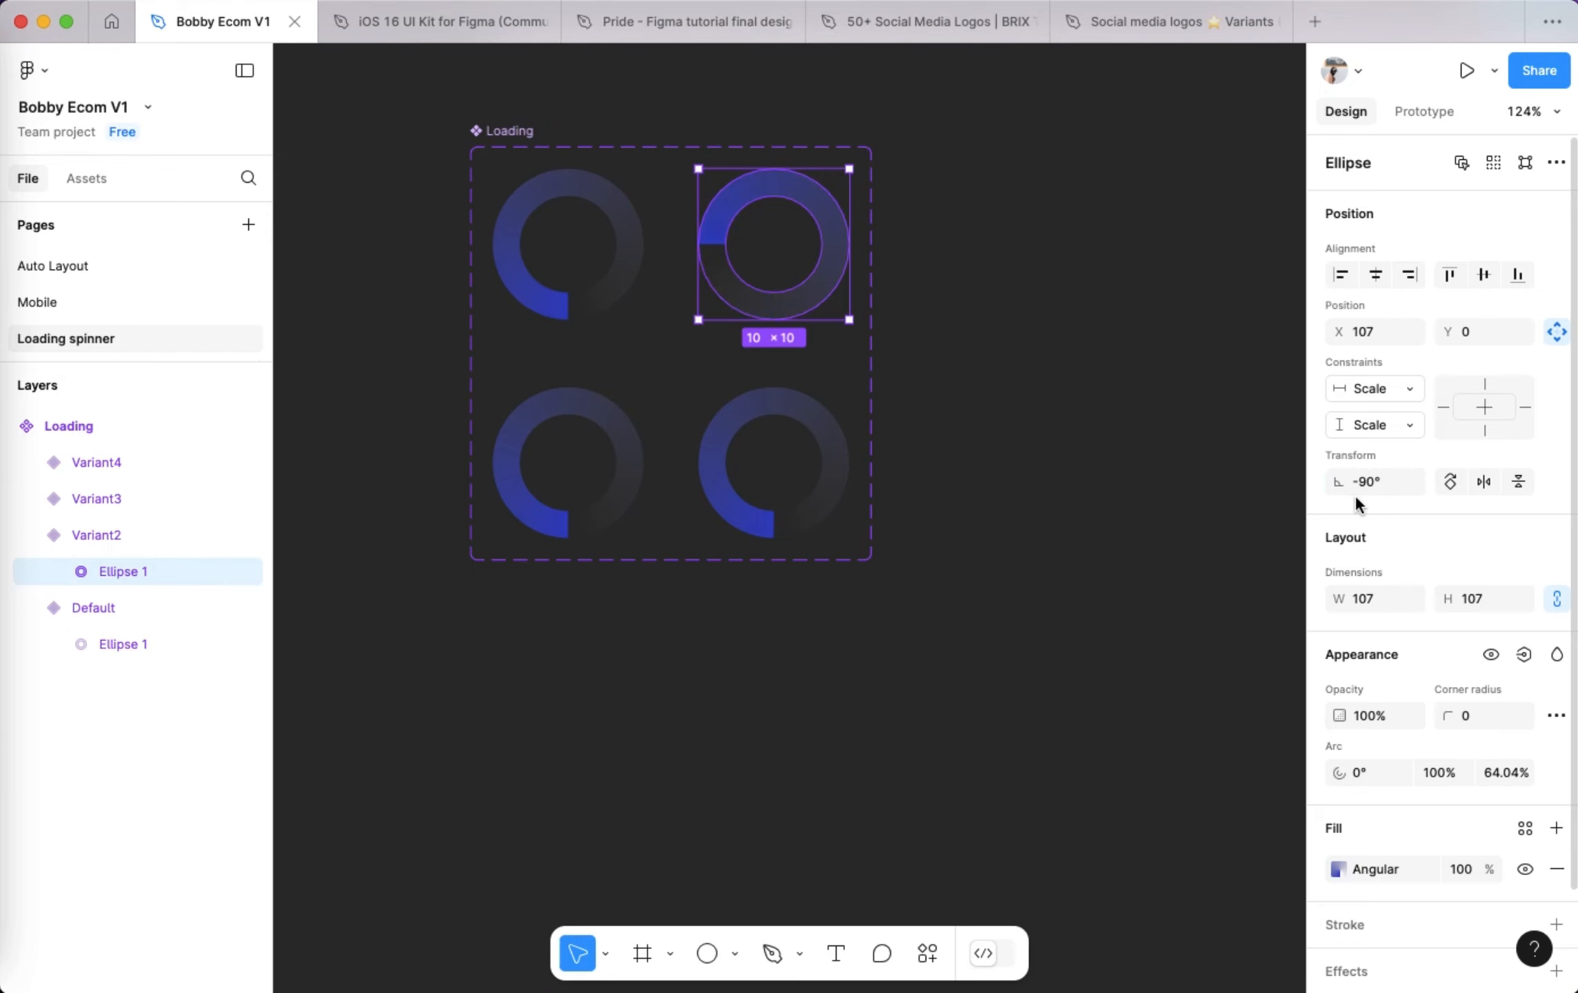
# - Set the rotation of the ring inside Variant3 to 180°
pyautogui.keyDown('super'); pyautogui.click(597, 512); pyautogui.keyUp('super')
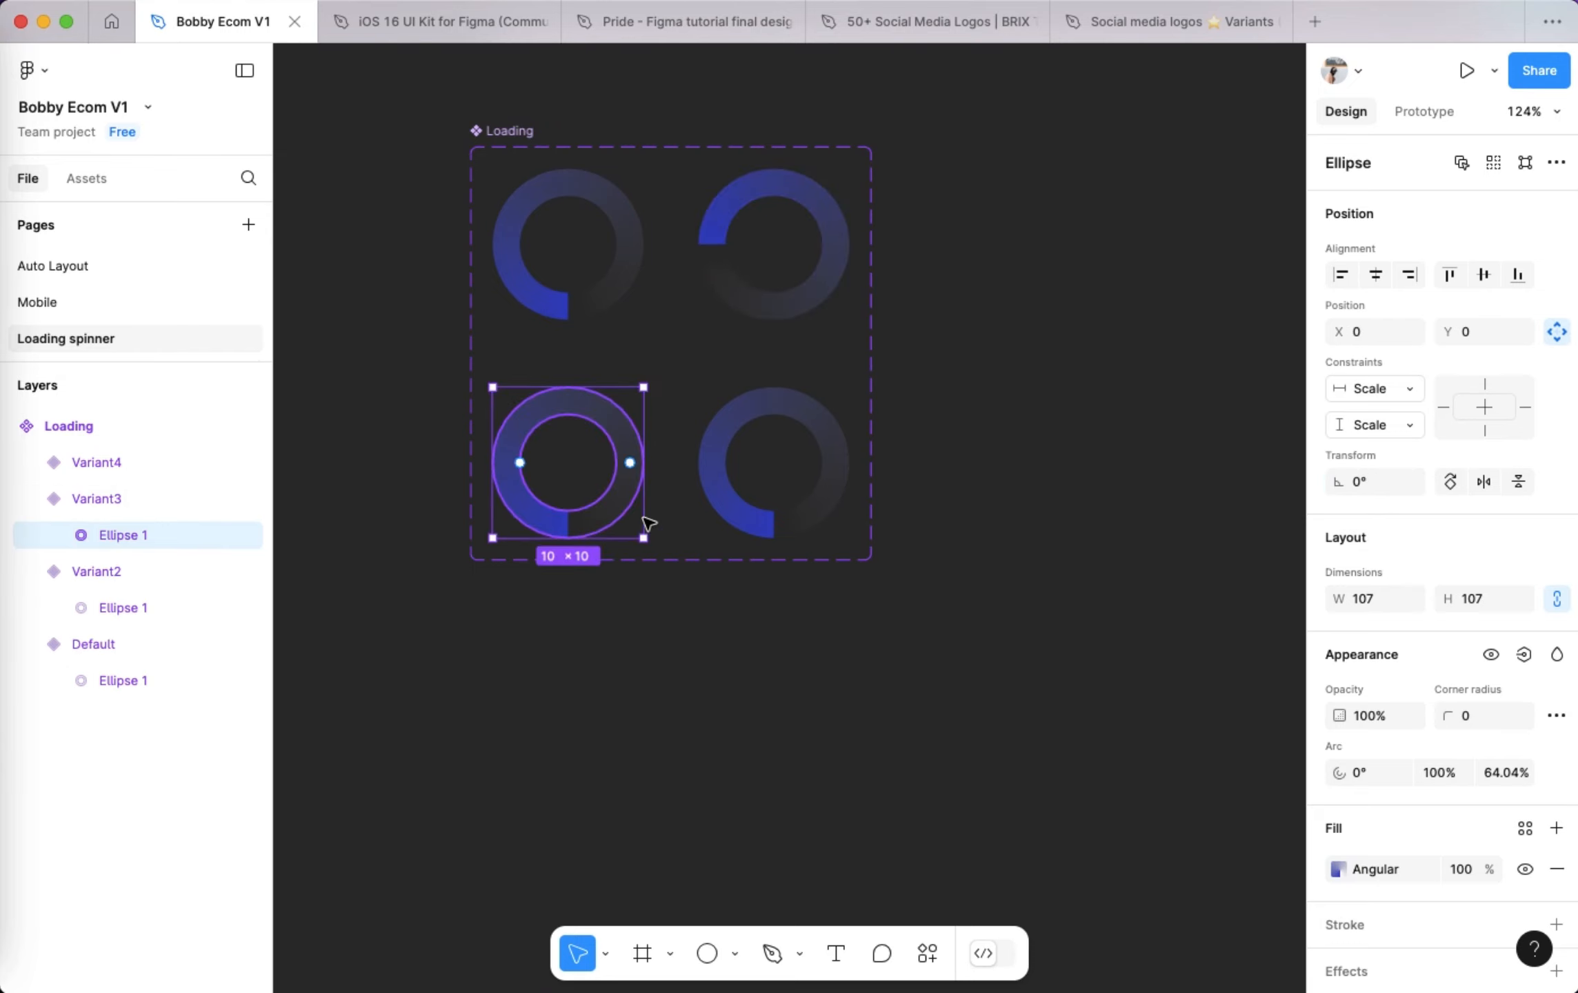
pyautogui.click(1390, 489)
pyautogui.write('180')
pyautogui.press('Return')
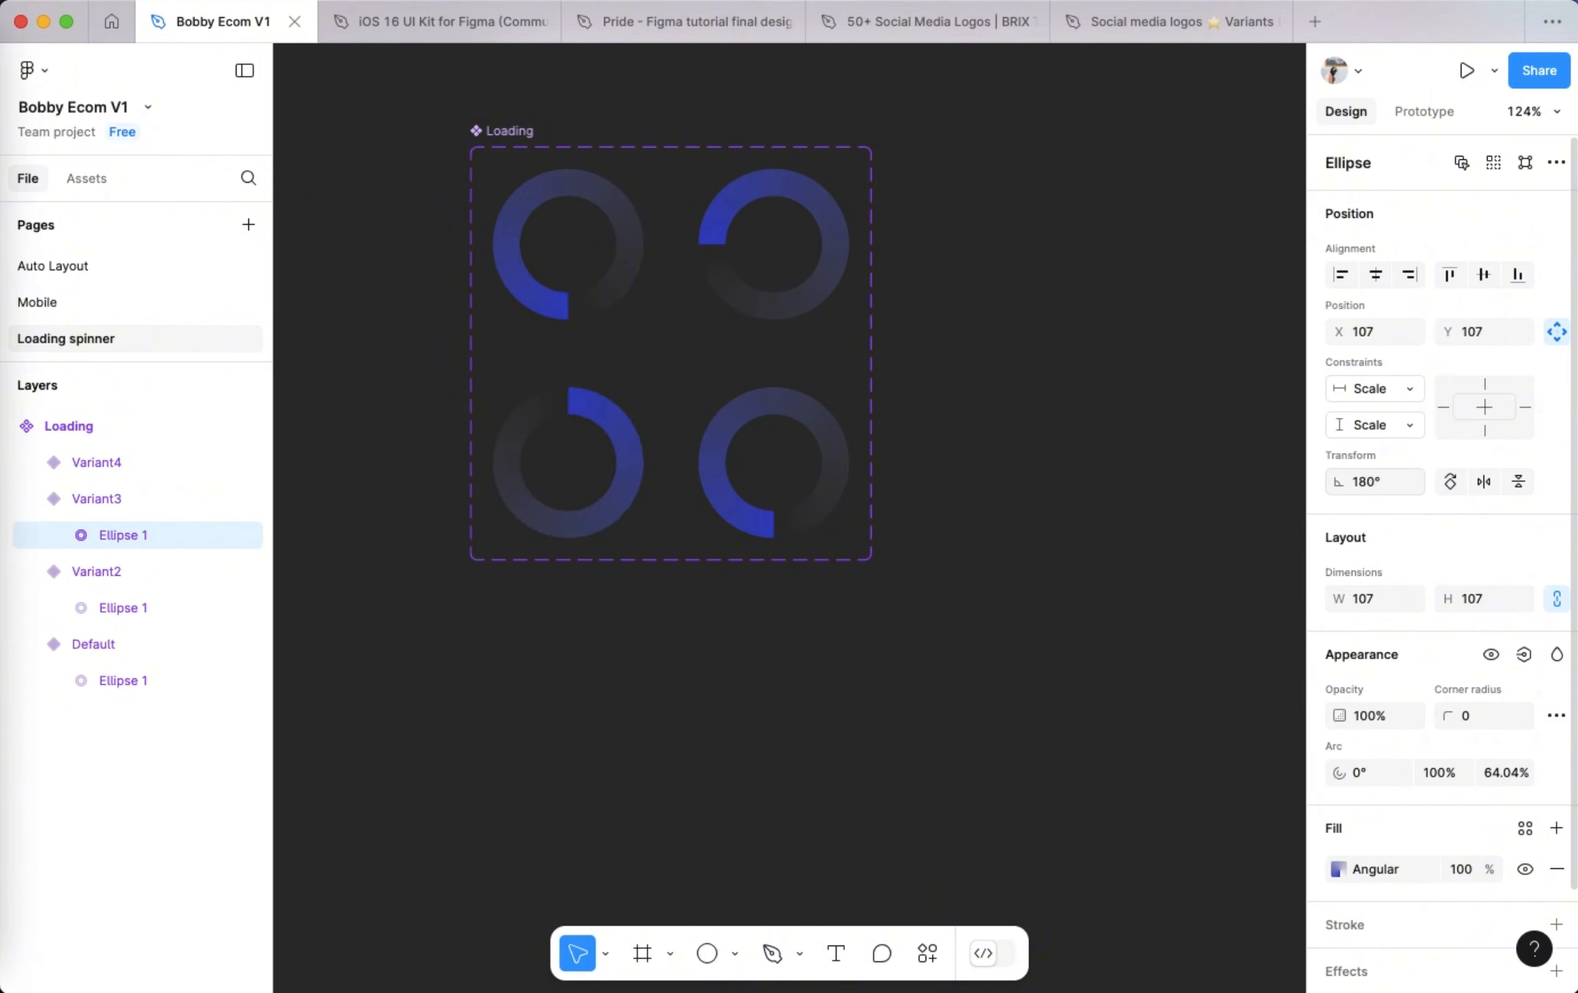
# - Set the rotation of the ring inside Variant4 to 90° and select the ring inside the Default variant
pyautogui.keyDown('super'); pyautogui.click(793, 523); pyautogui.keyUp('super')
pyautogui.click(1381, 489)
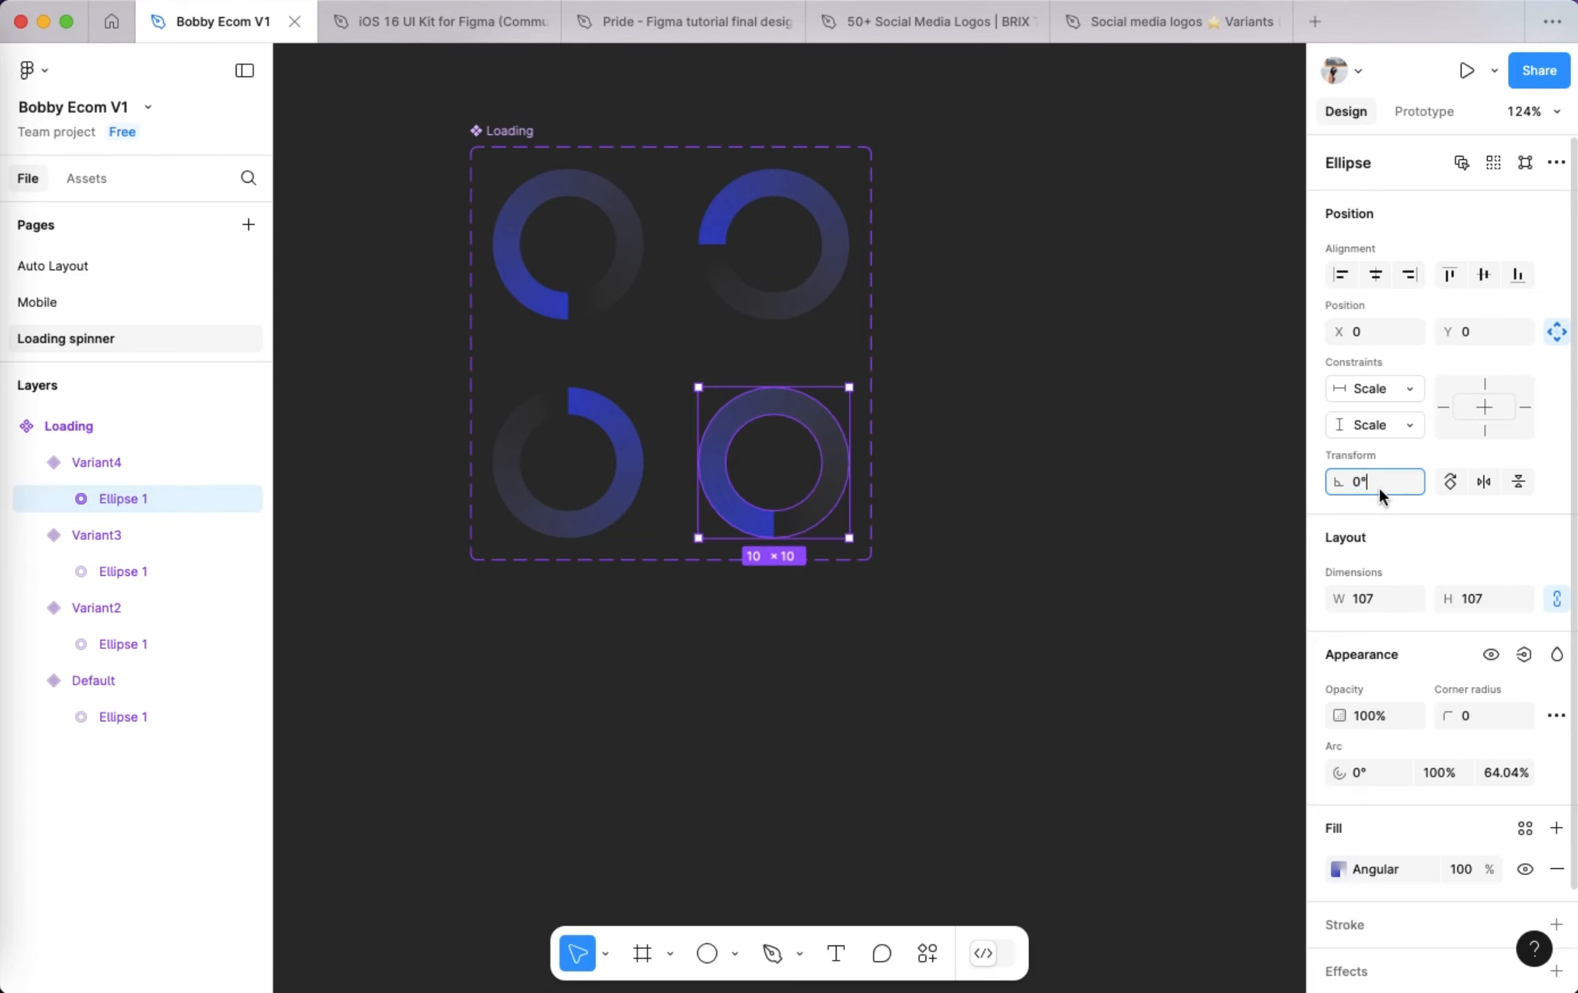
pyautogui.write('90')
pyautogui.press('Return')
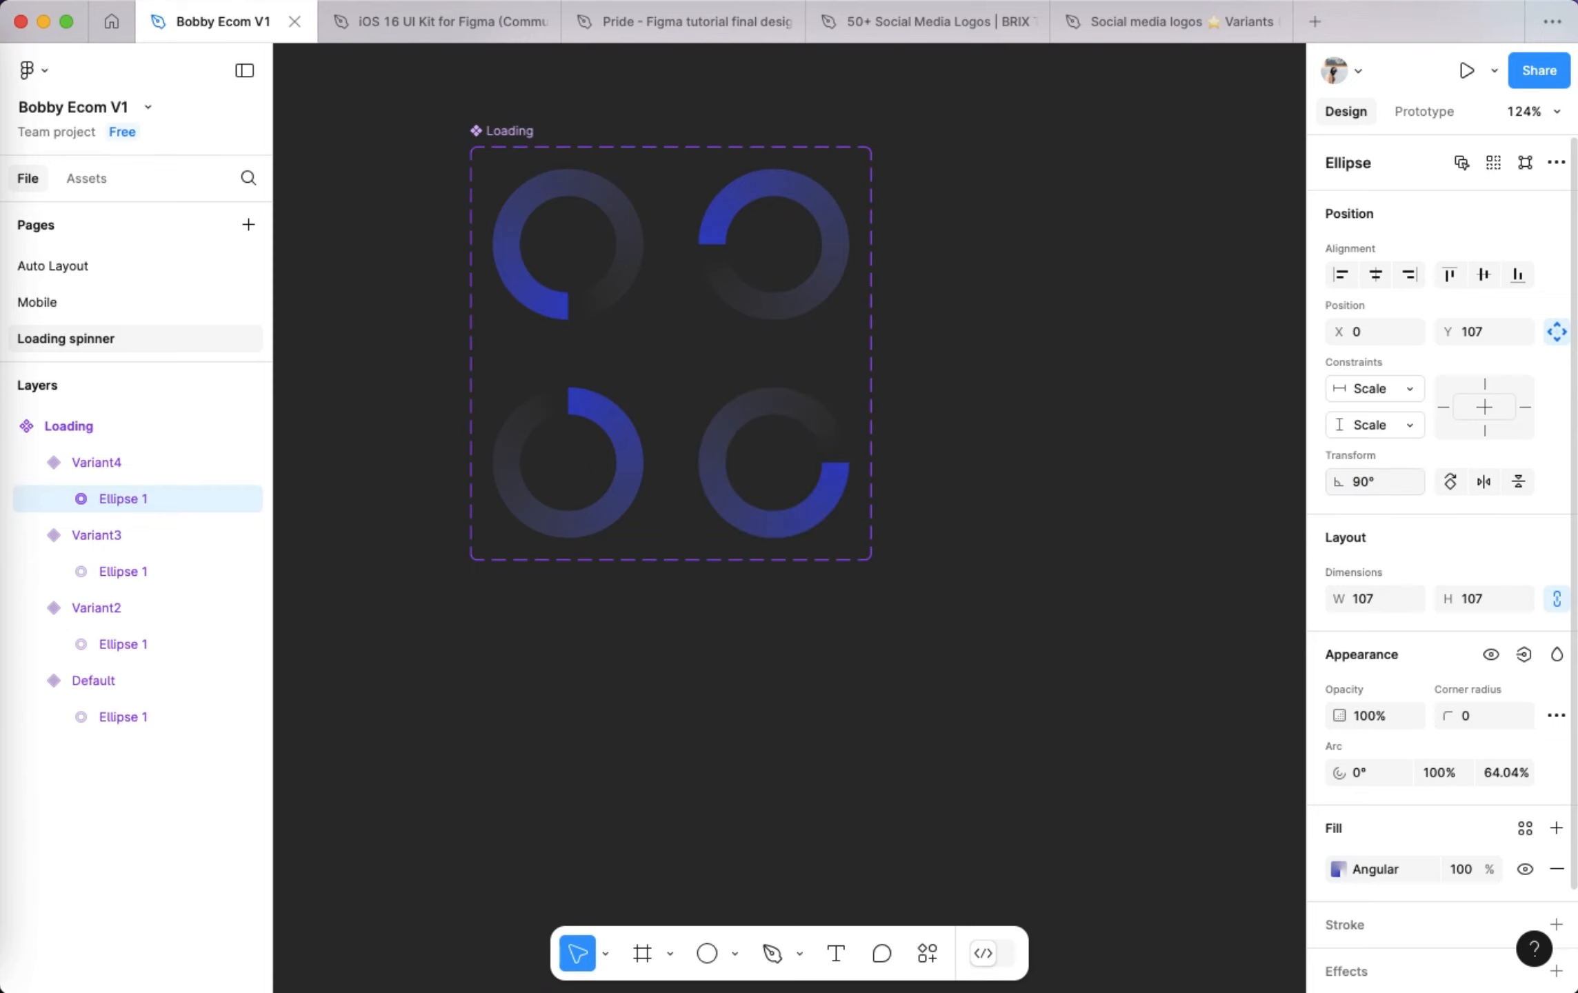
pyautogui.click(585, 307)
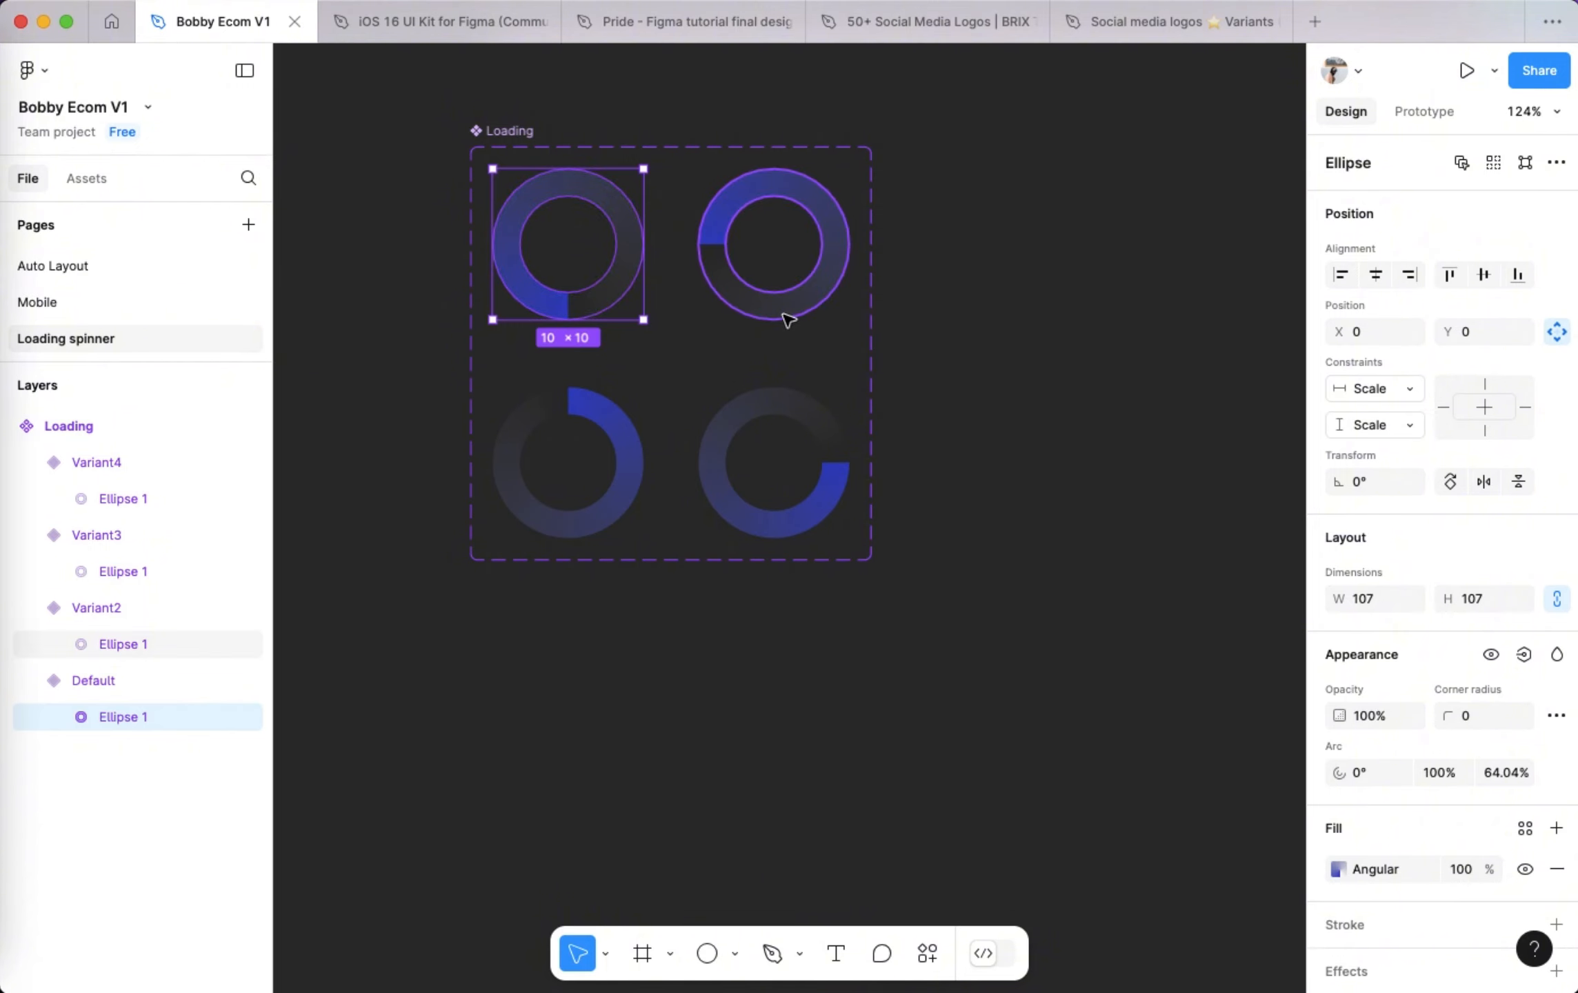
pyautogui.click(786, 317)
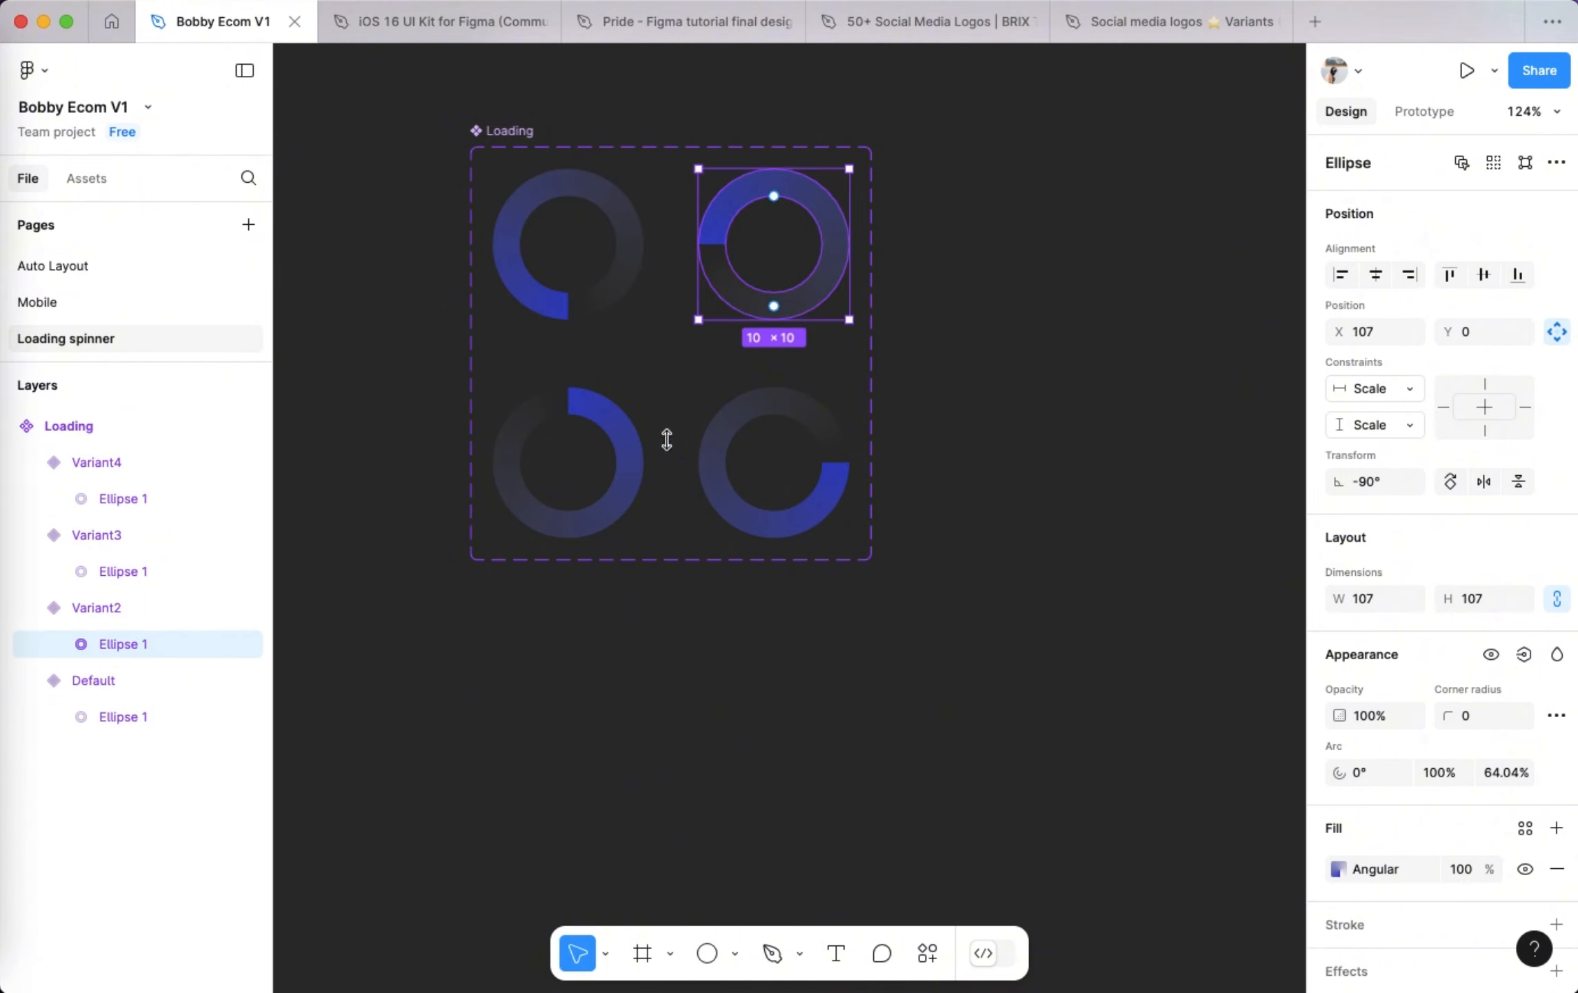
pyautogui.click(594, 530)
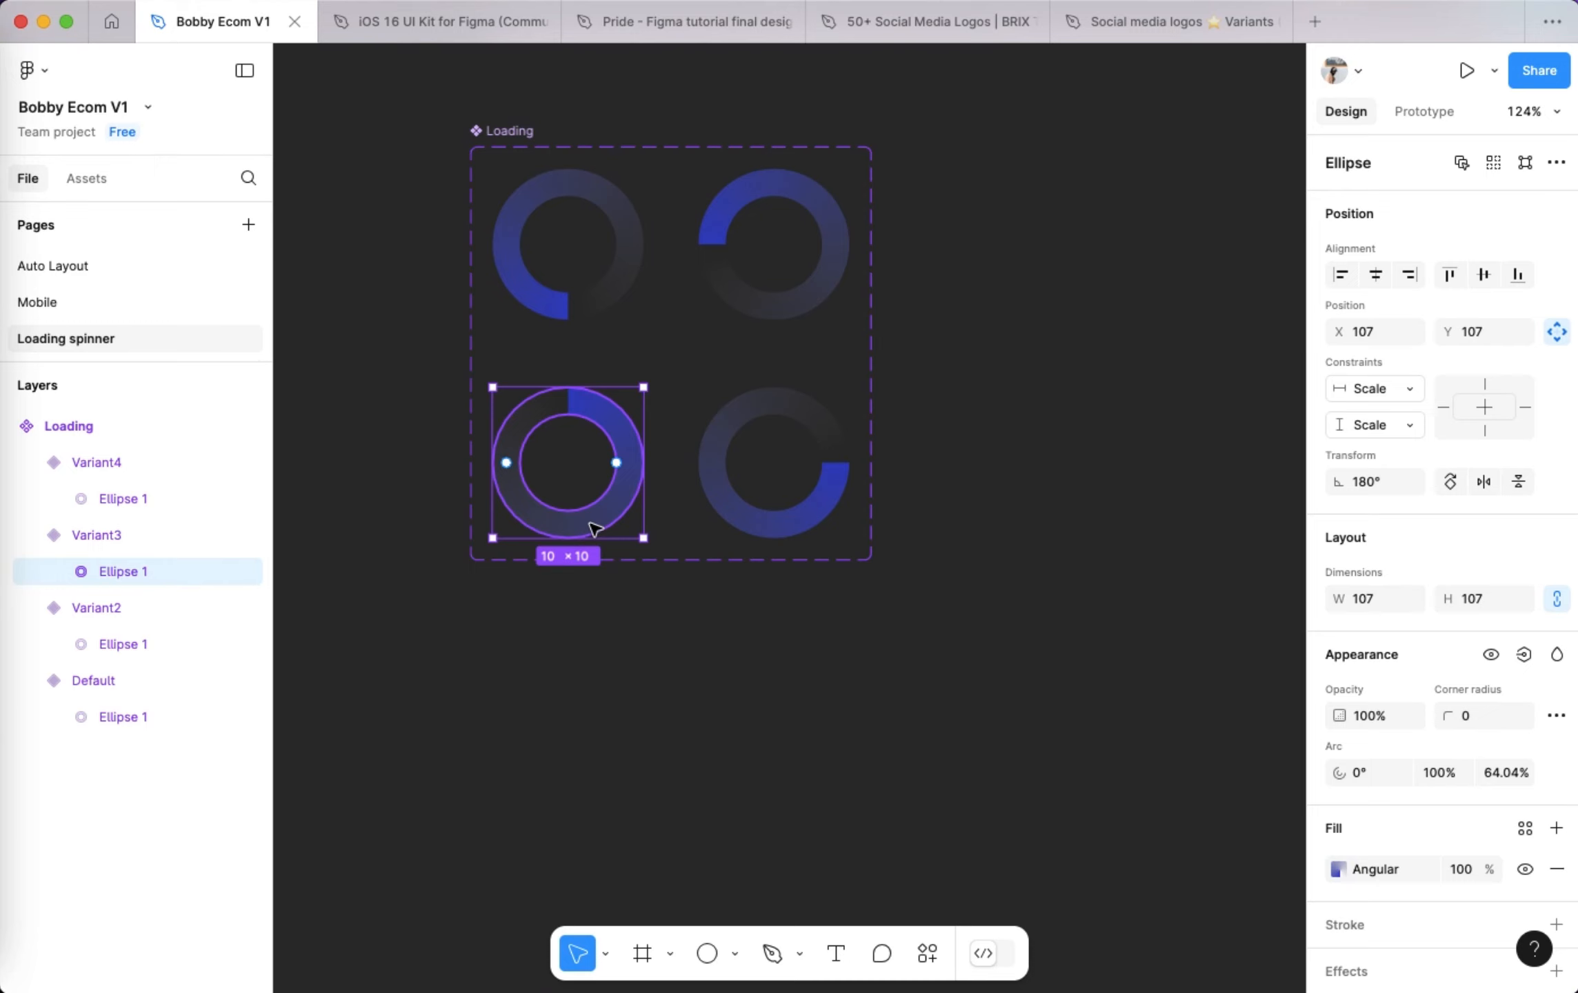
pyautogui.click(818, 522)
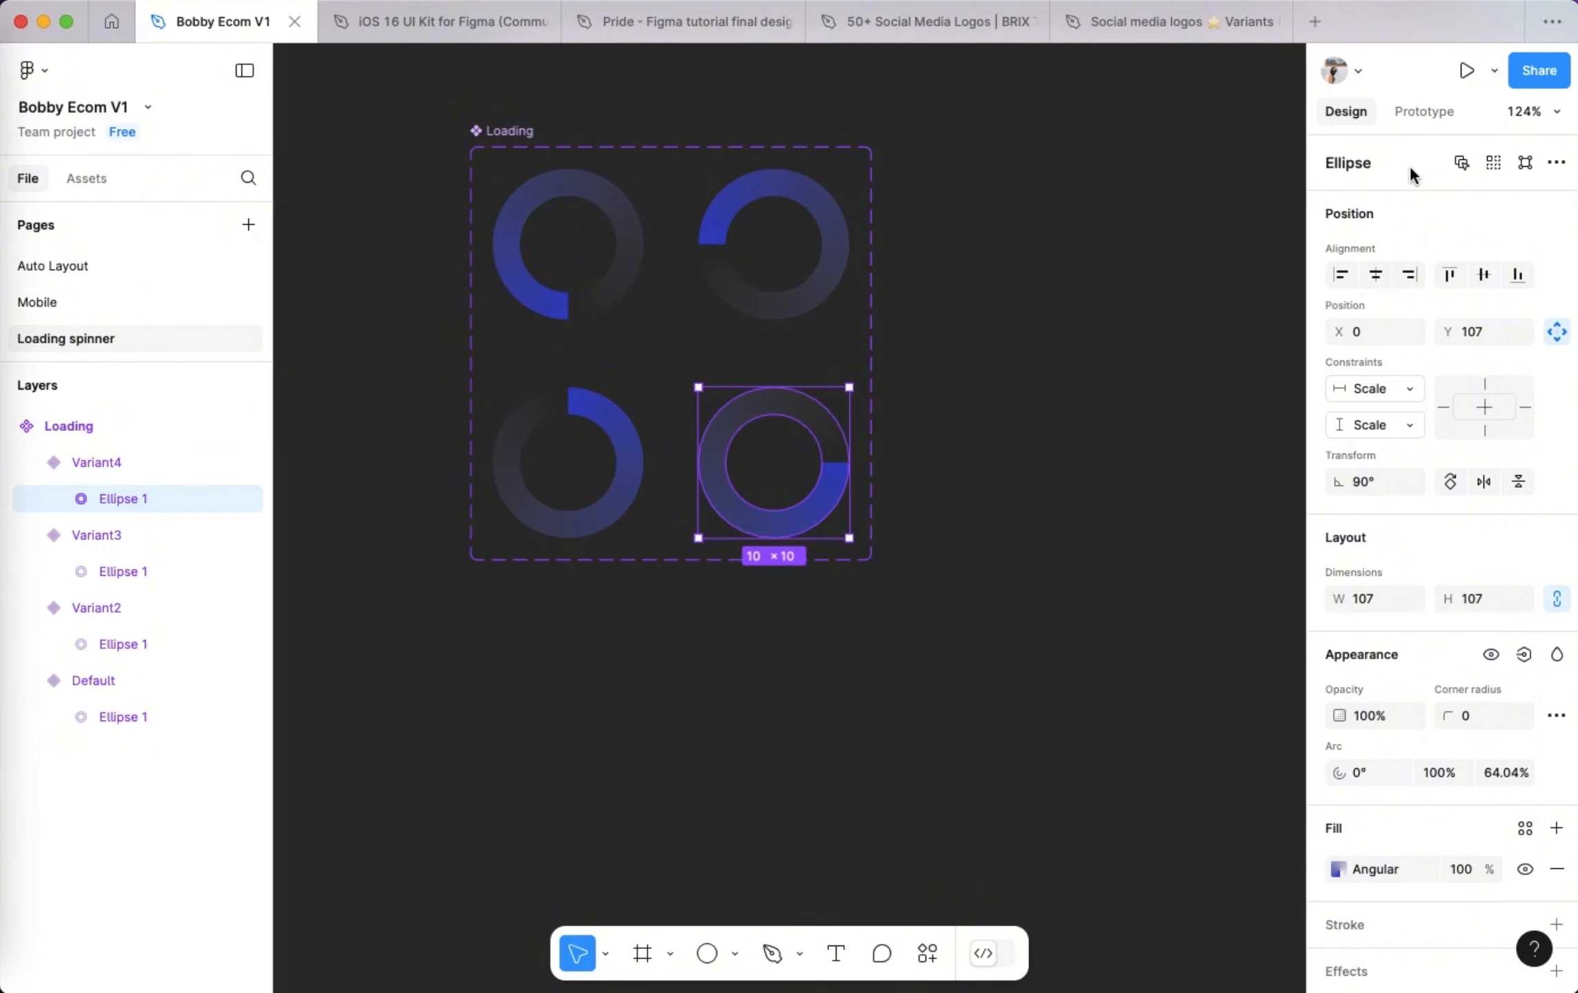
# - Add a prototype connection from the Default variant to Variant2, triggered after a delay of 1 ms
pyautogui.click(1424, 111)
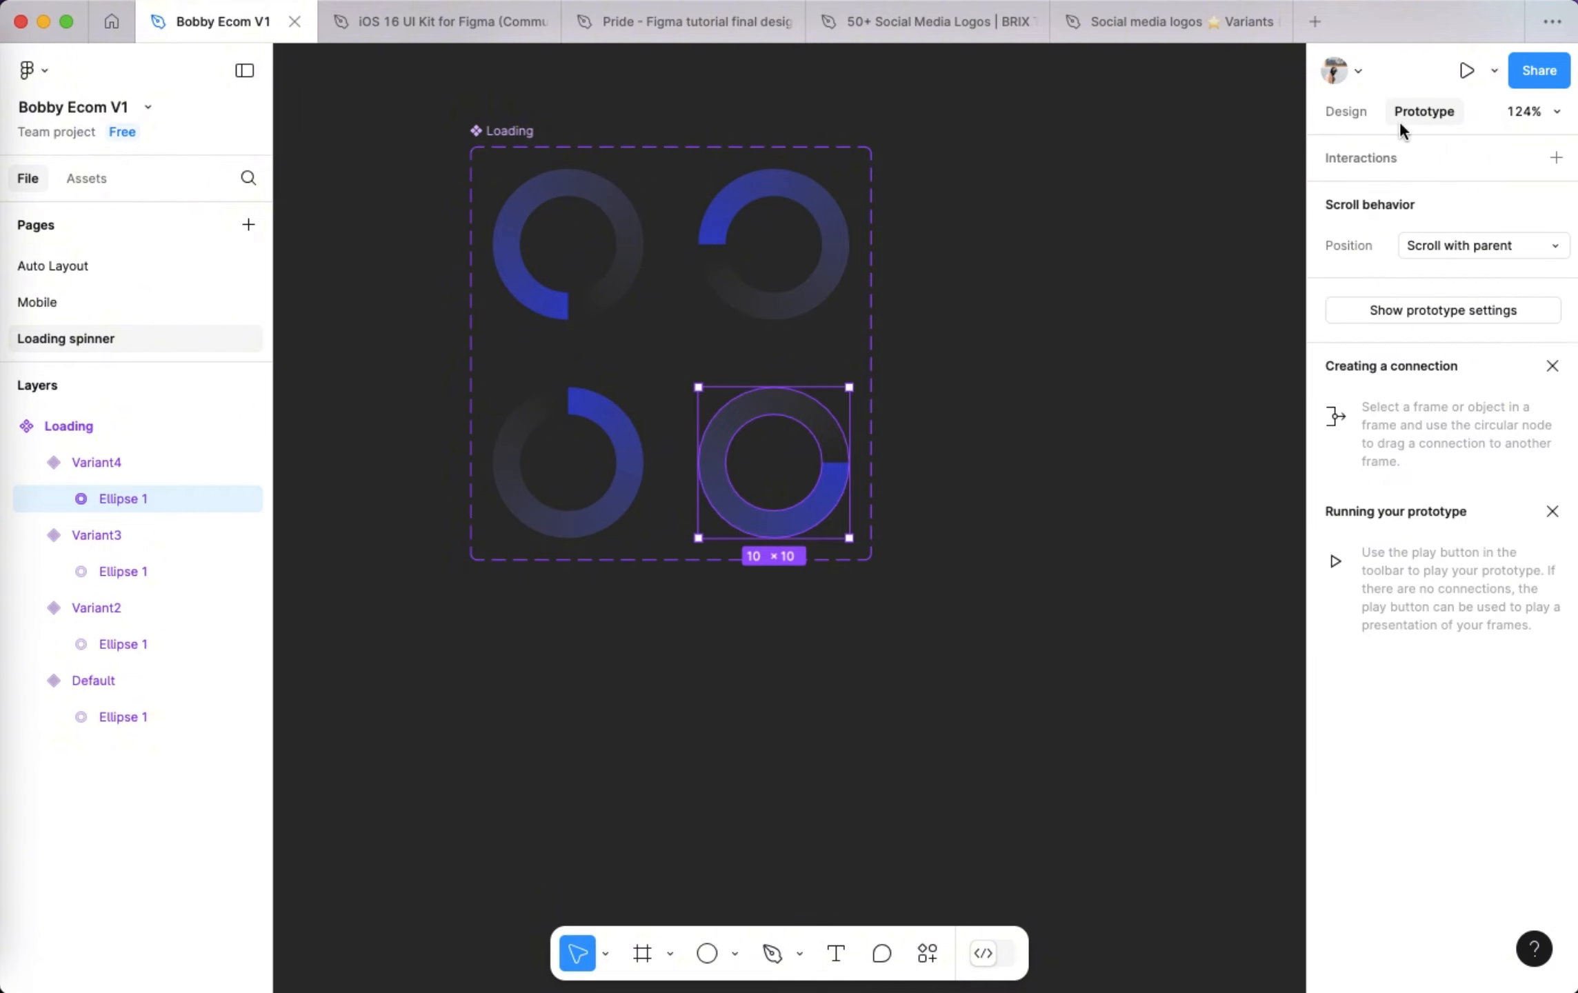
pyautogui.click(641, 259)
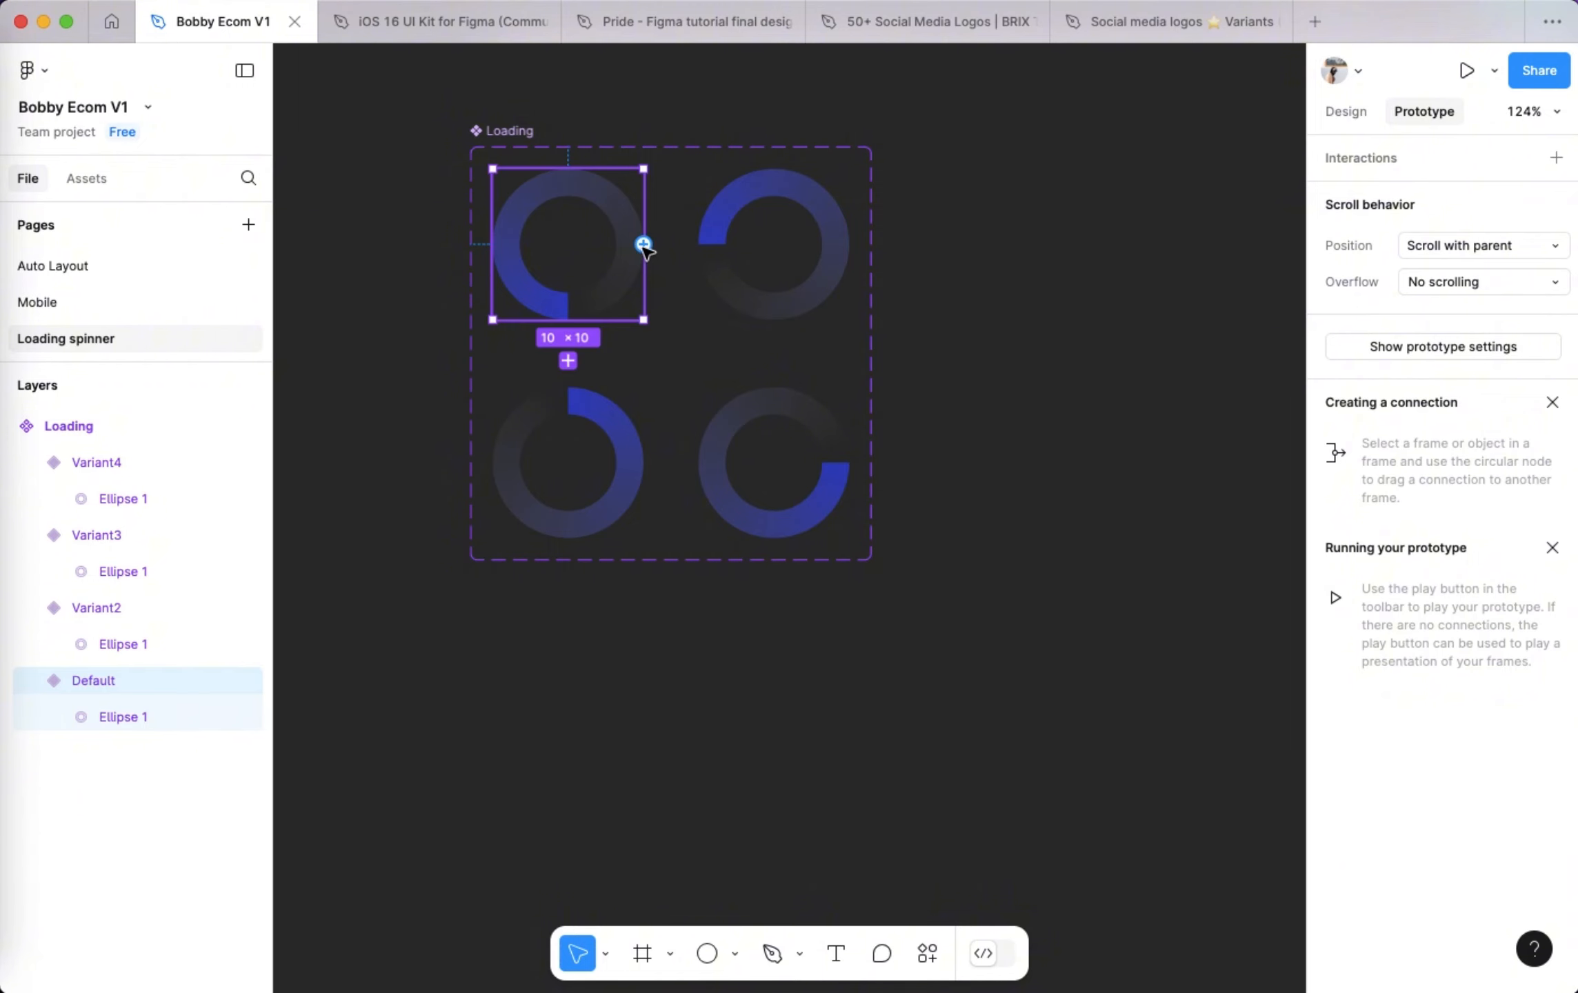
pyautogui.moveTo(644, 245); pyautogui.dragTo(703, 250)
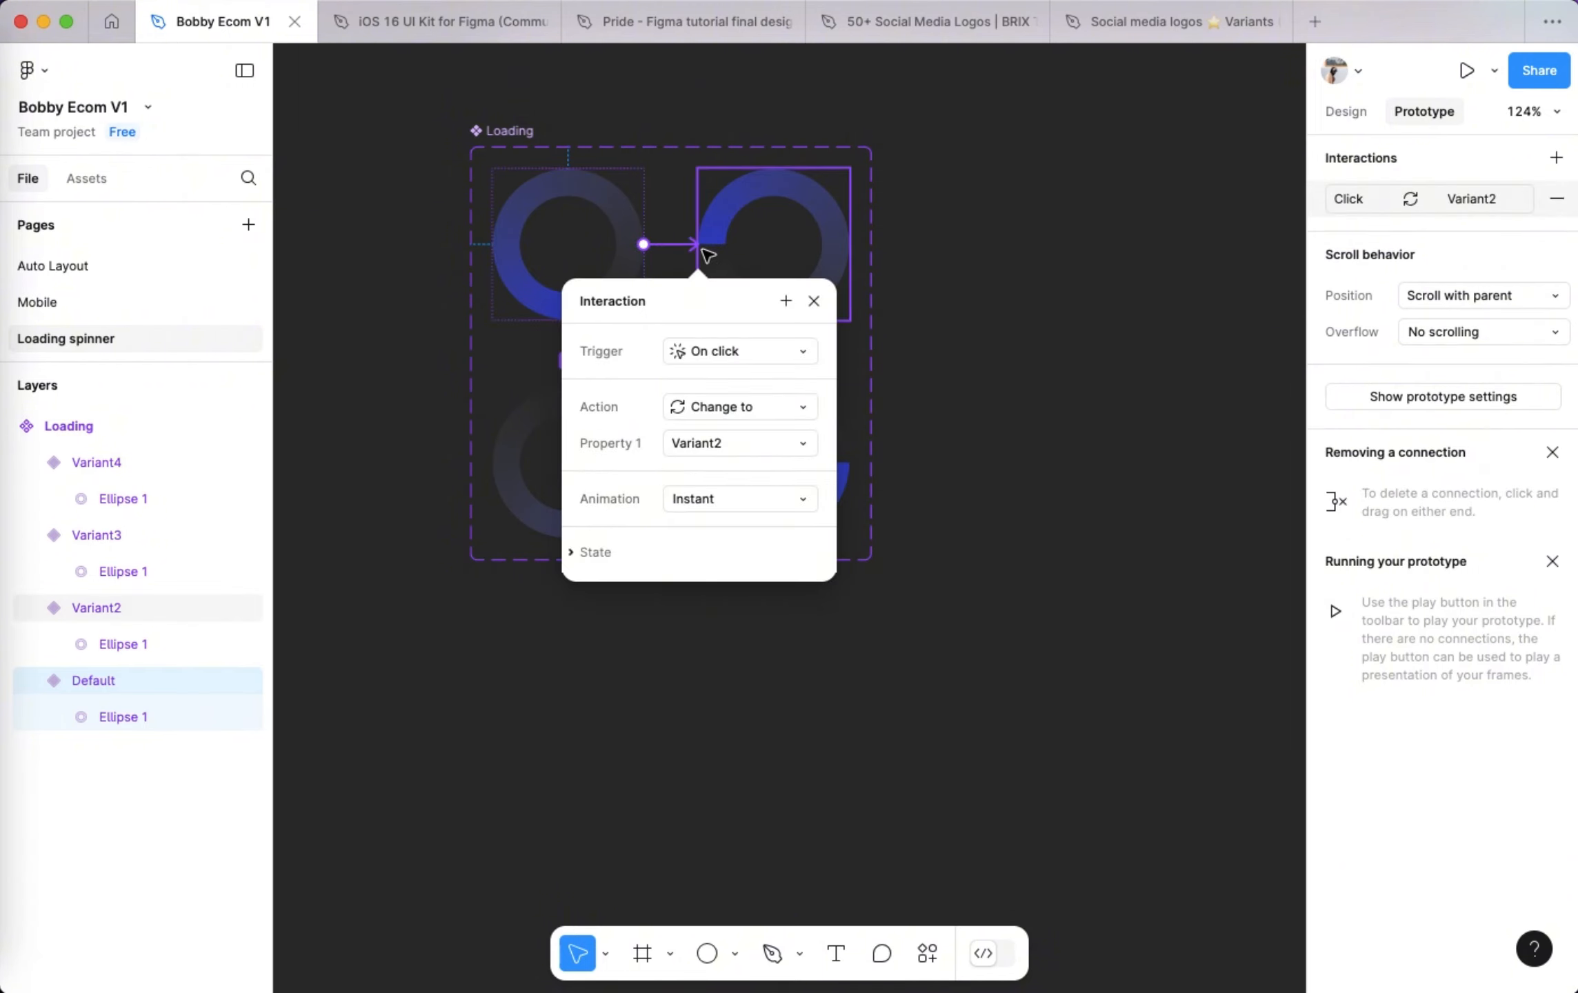
pyautogui.click(739, 351)
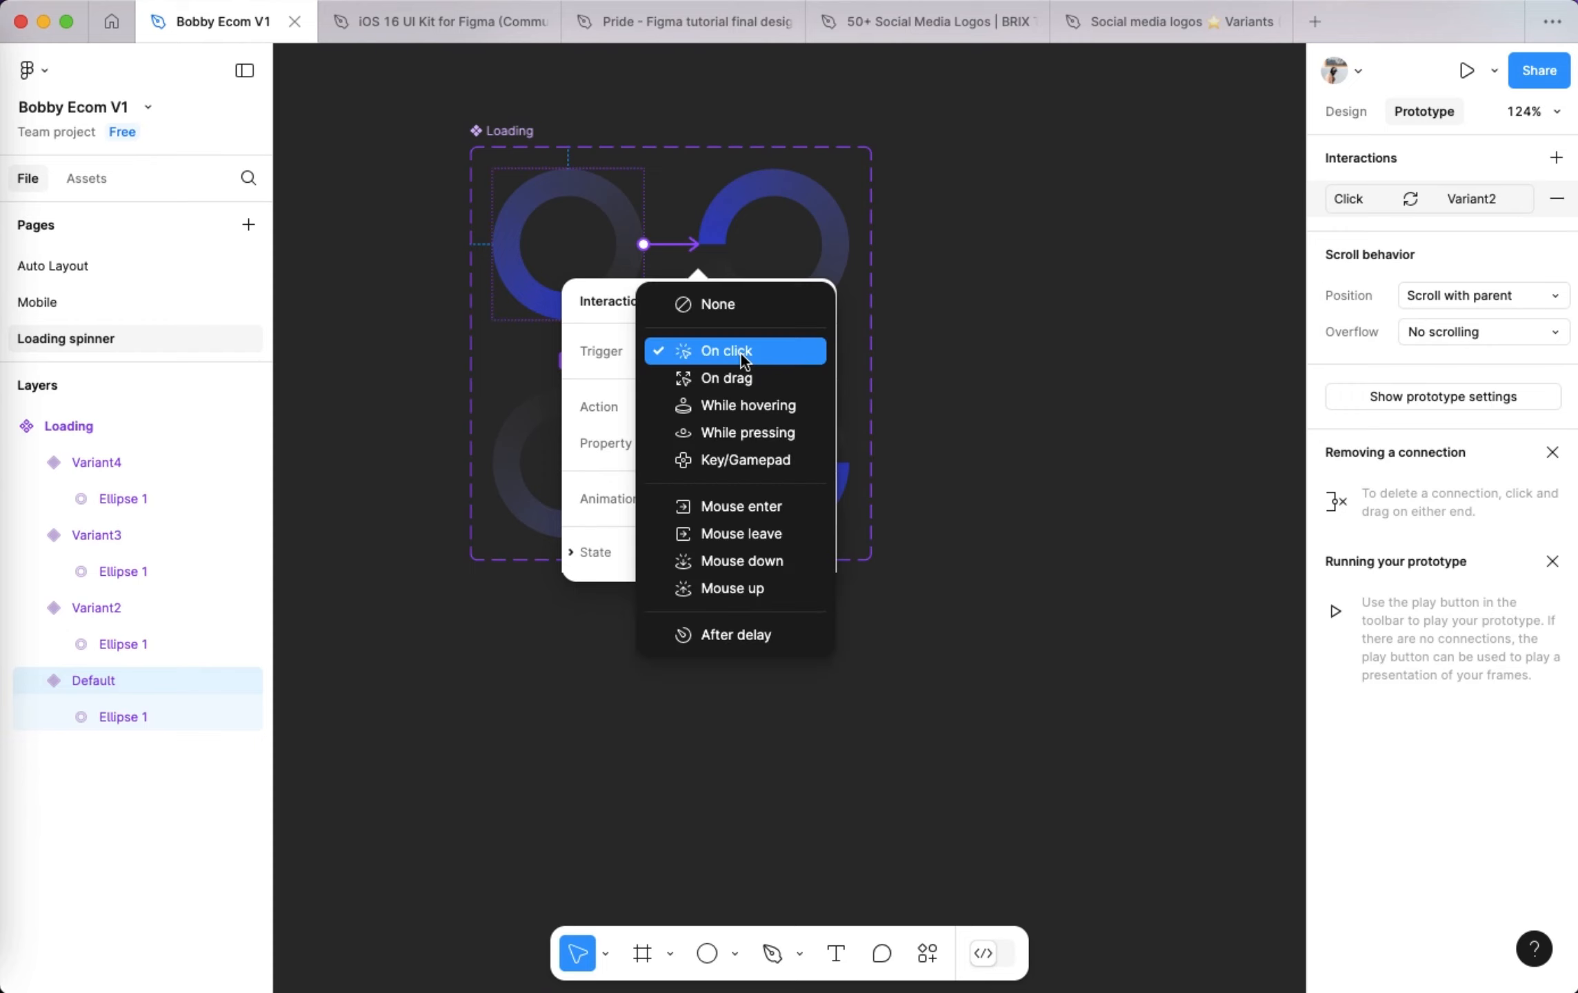
pyautogui.click(736, 634)
pyautogui.click(737, 394)
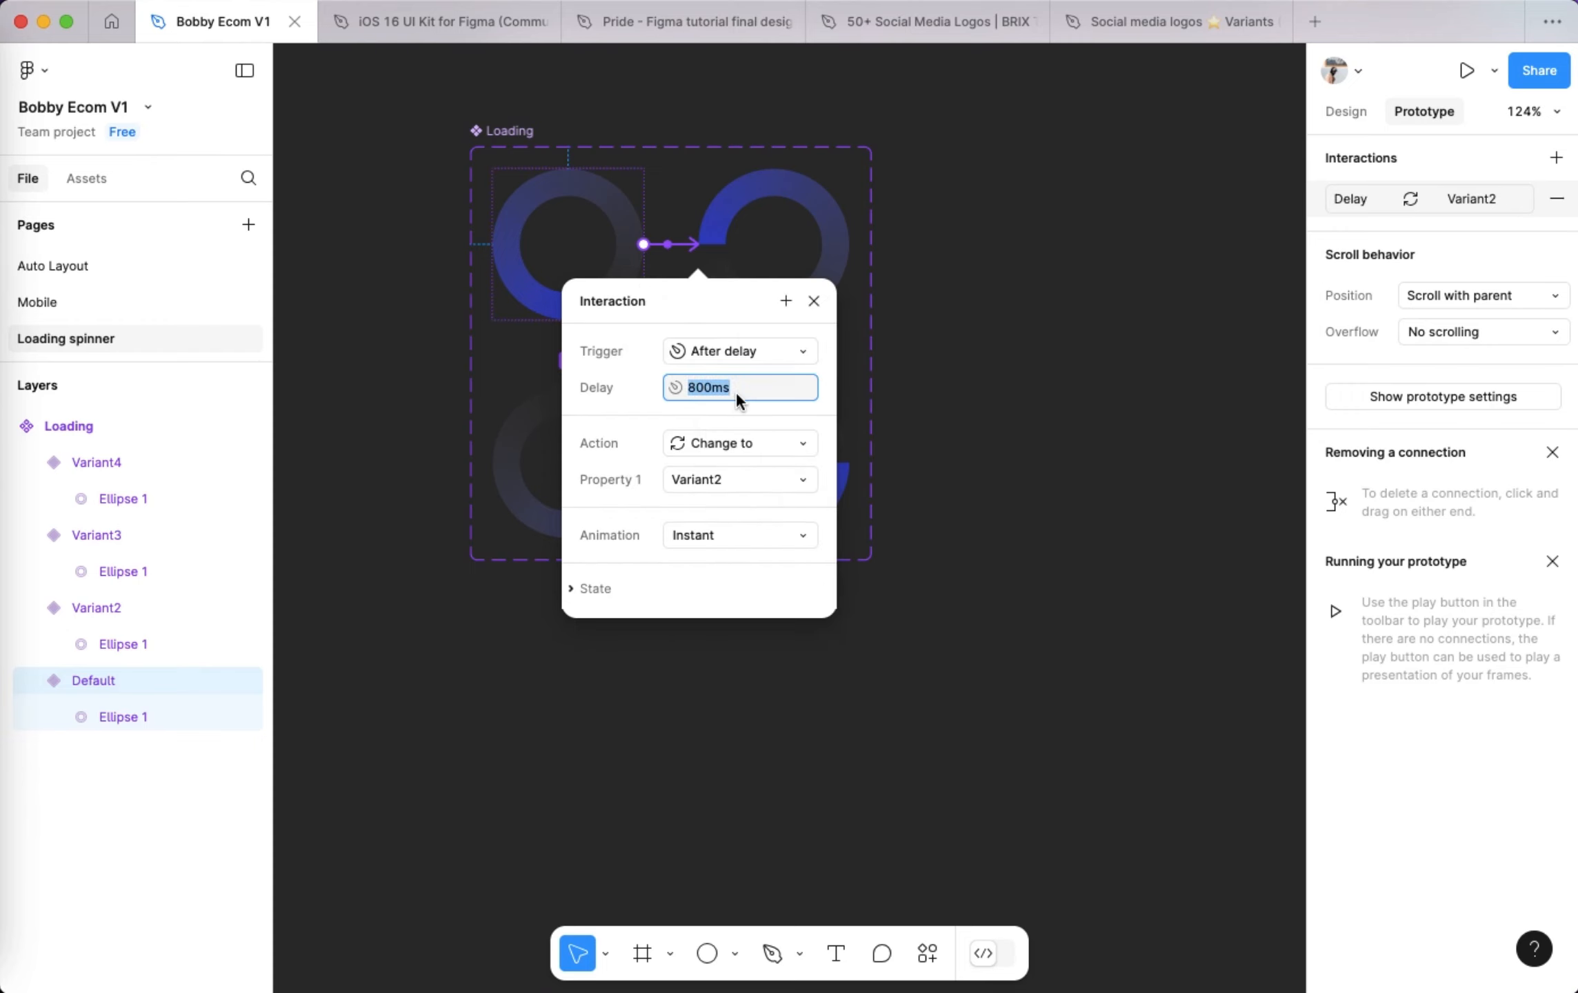
pyautogui.write('1')
pyautogui.press('Return')
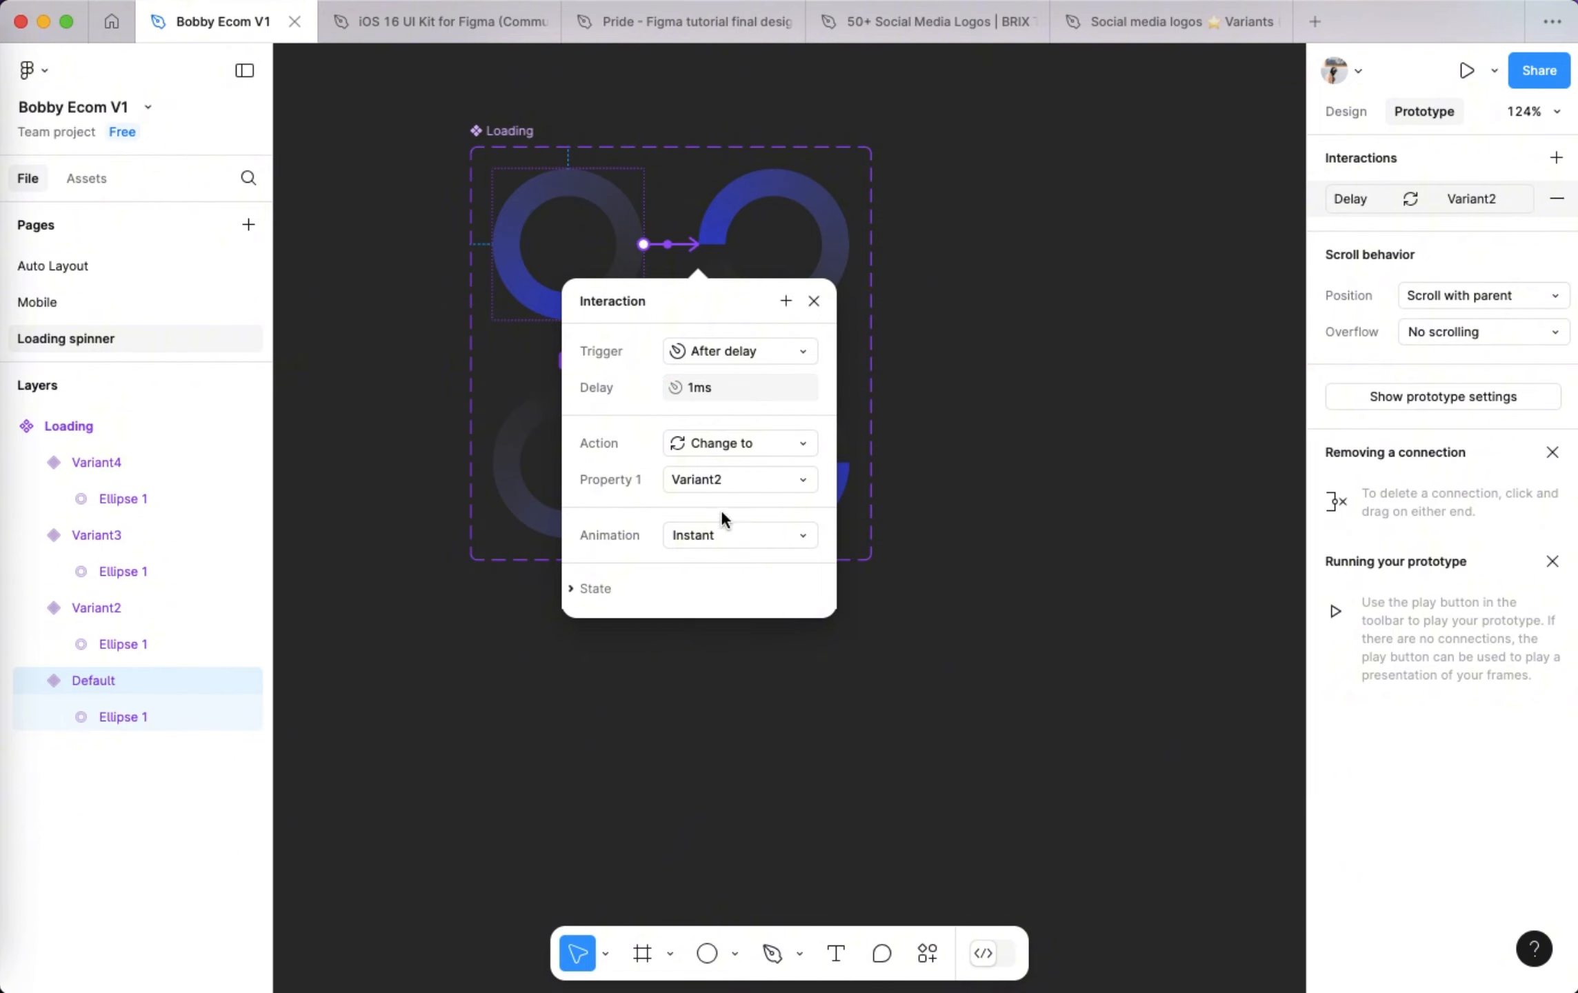
# - Set the animation of the Default-to-Variant2 interaction to Smart animate with a Linear curve
pyautogui.click(739, 541)
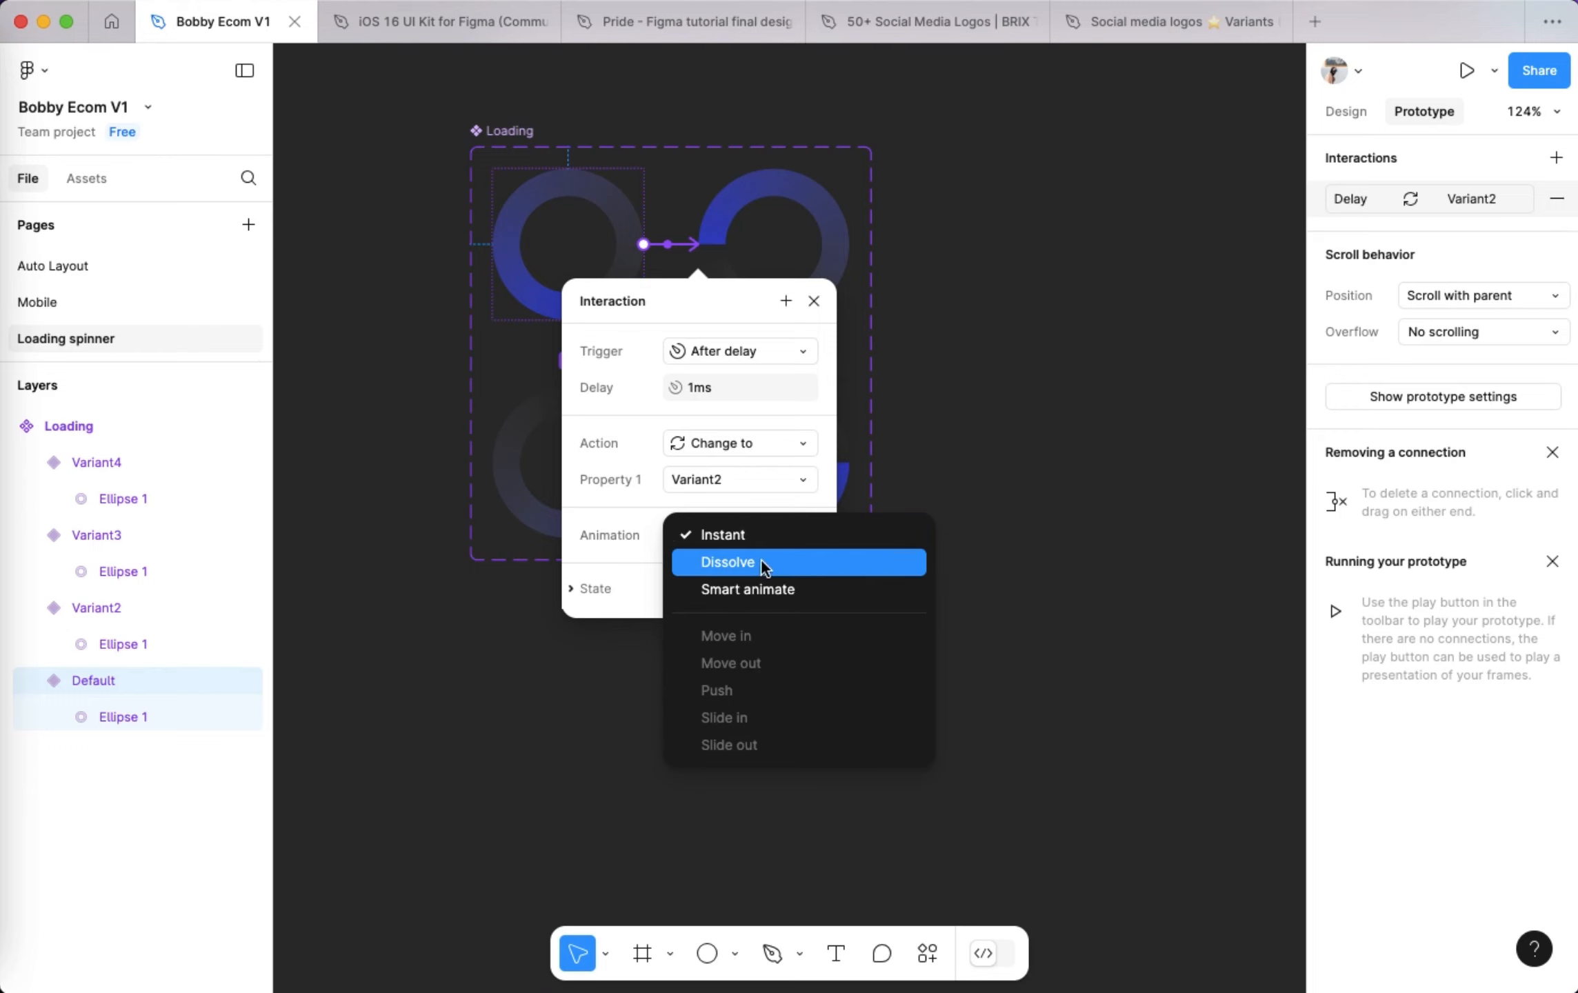
pyautogui.click(761, 595)
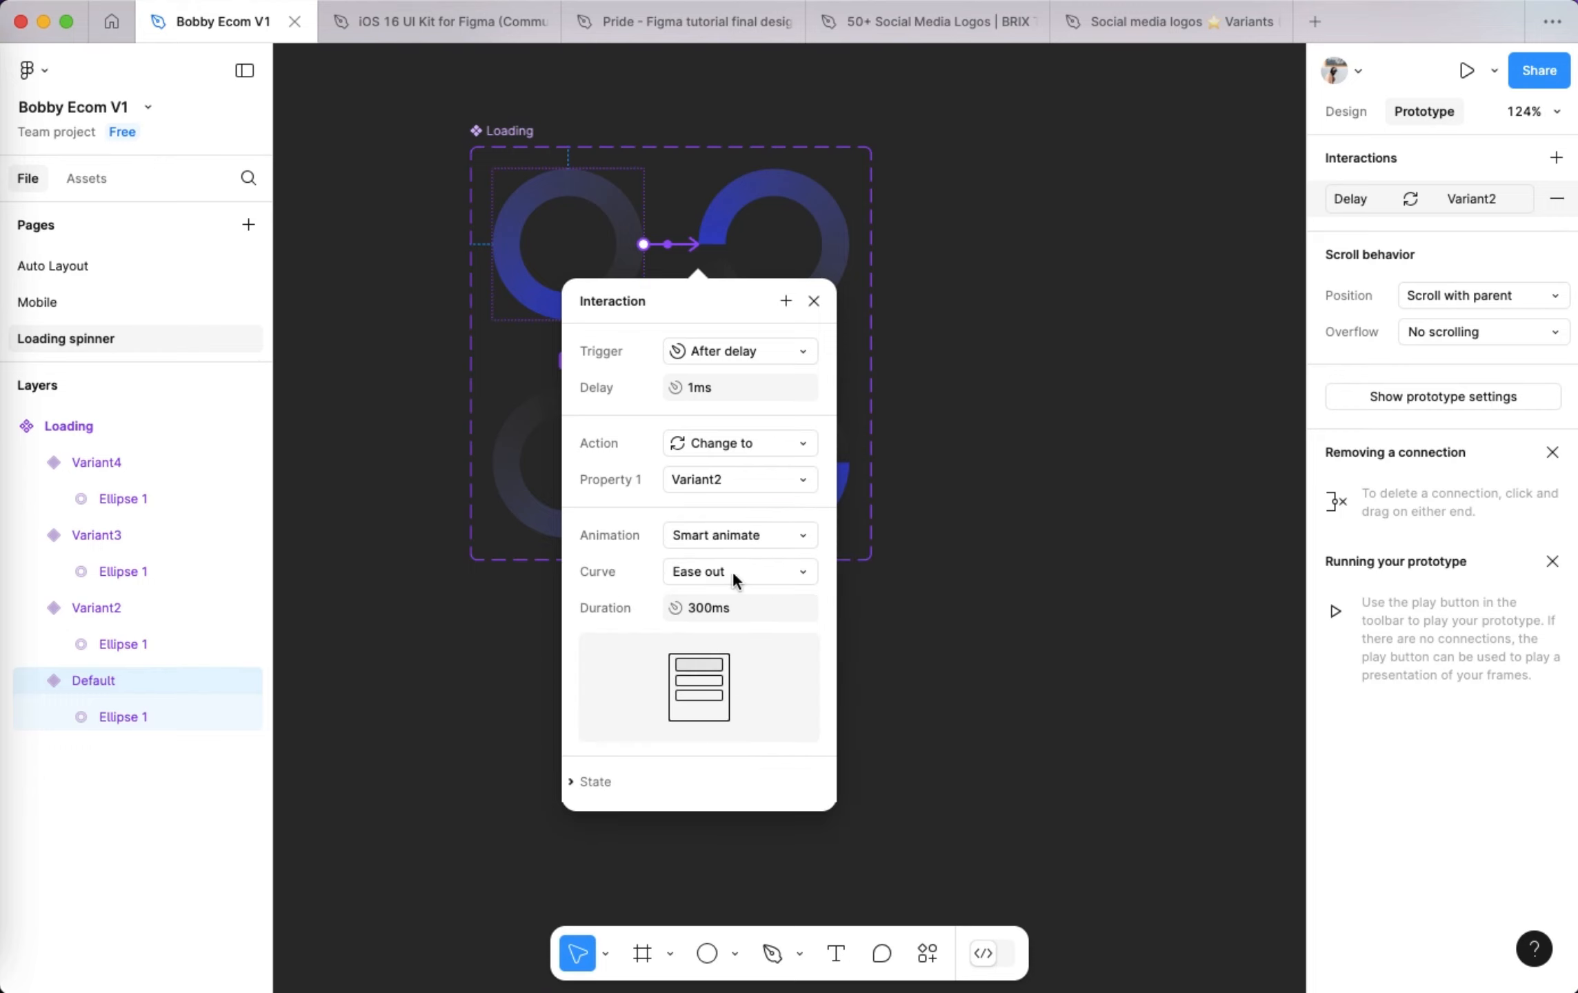
pyautogui.click(735, 570)
pyautogui.click(749, 502)
pyautogui.click(813, 302)
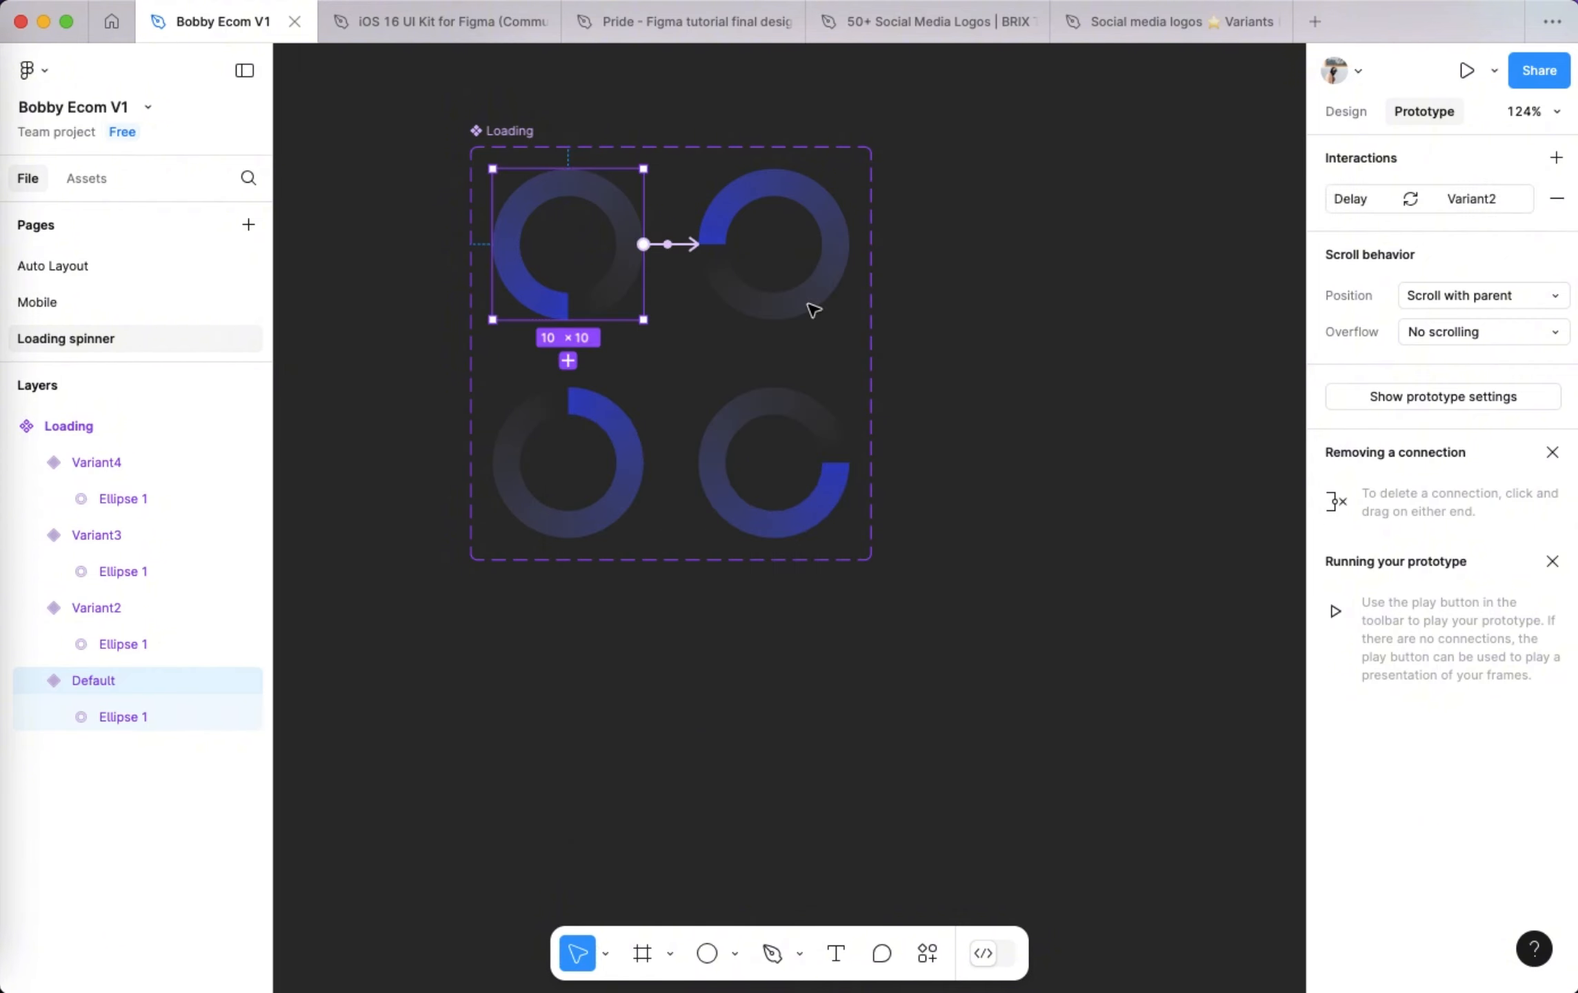
# - Connect Variant2 to Variant3 with a prototype interaction triggered after a delay of 1 ms
pyautogui.click(798, 311)
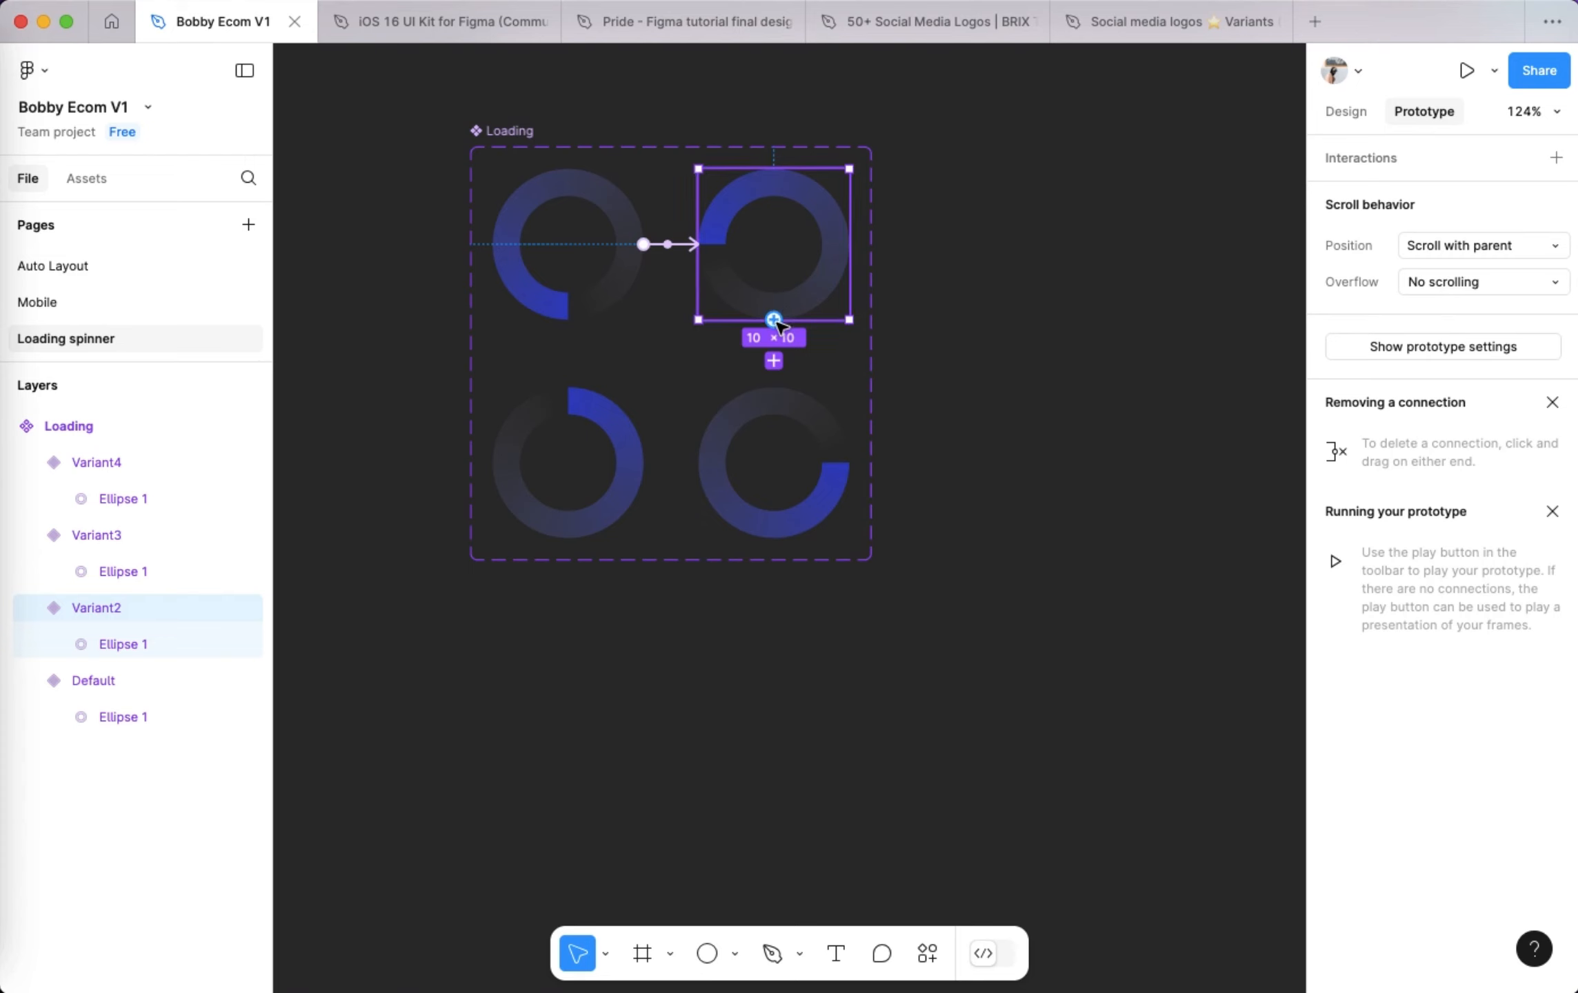
pyautogui.moveTo(774, 319); pyautogui.dragTo(588, 399)
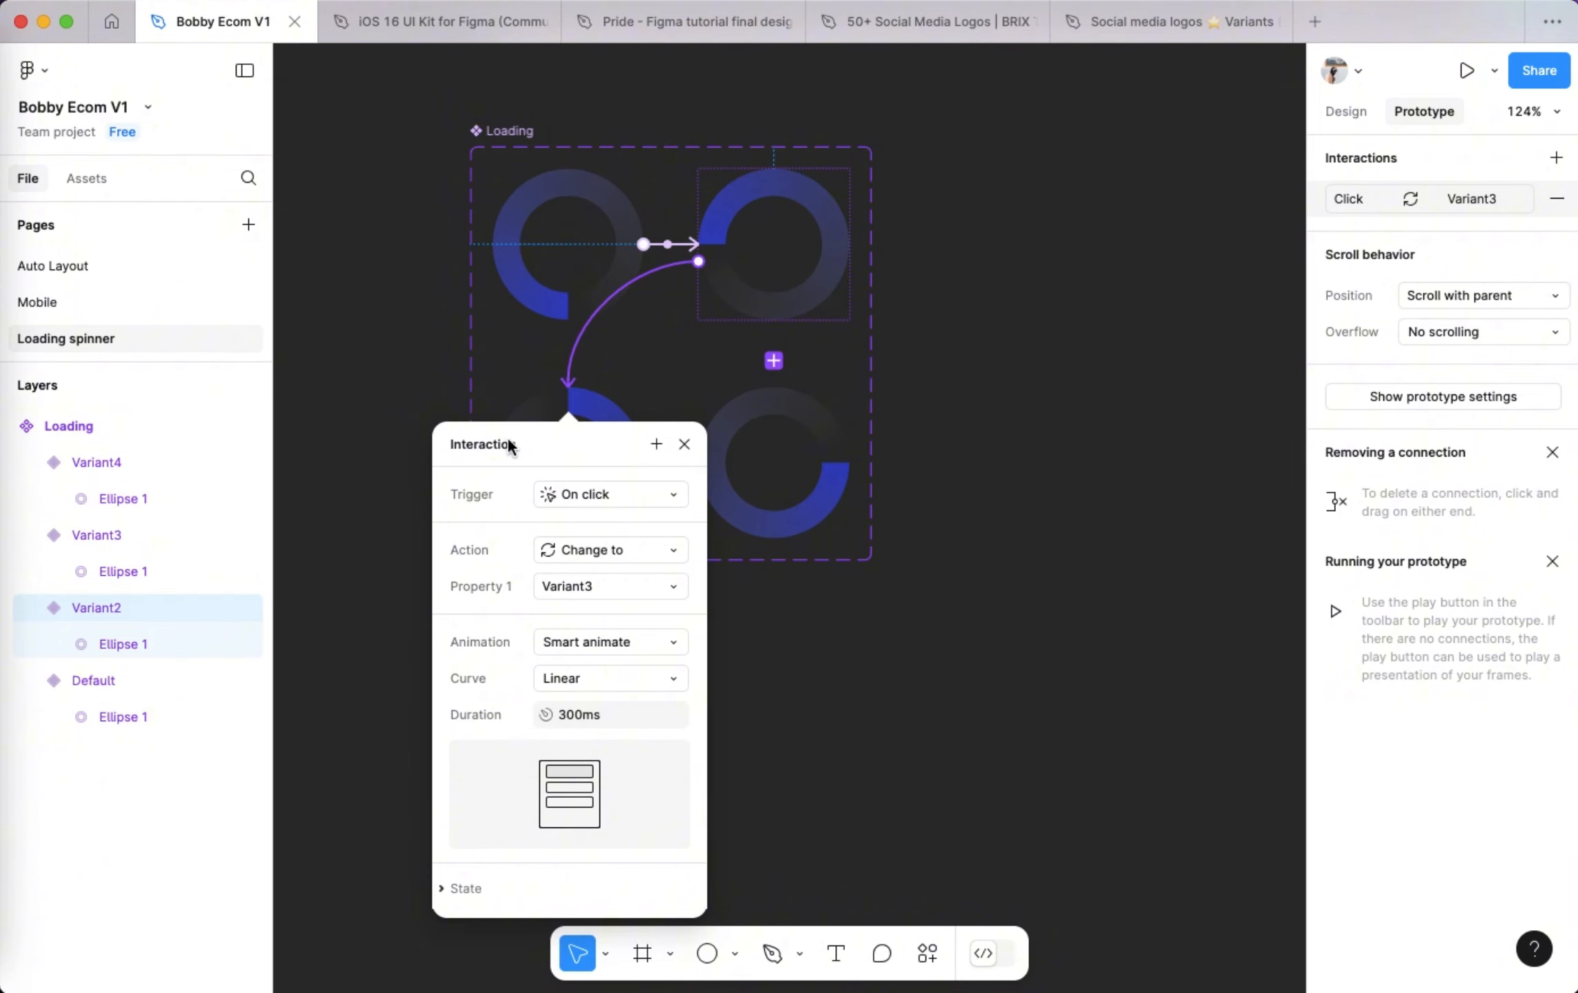
pyautogui.click(587, 496)
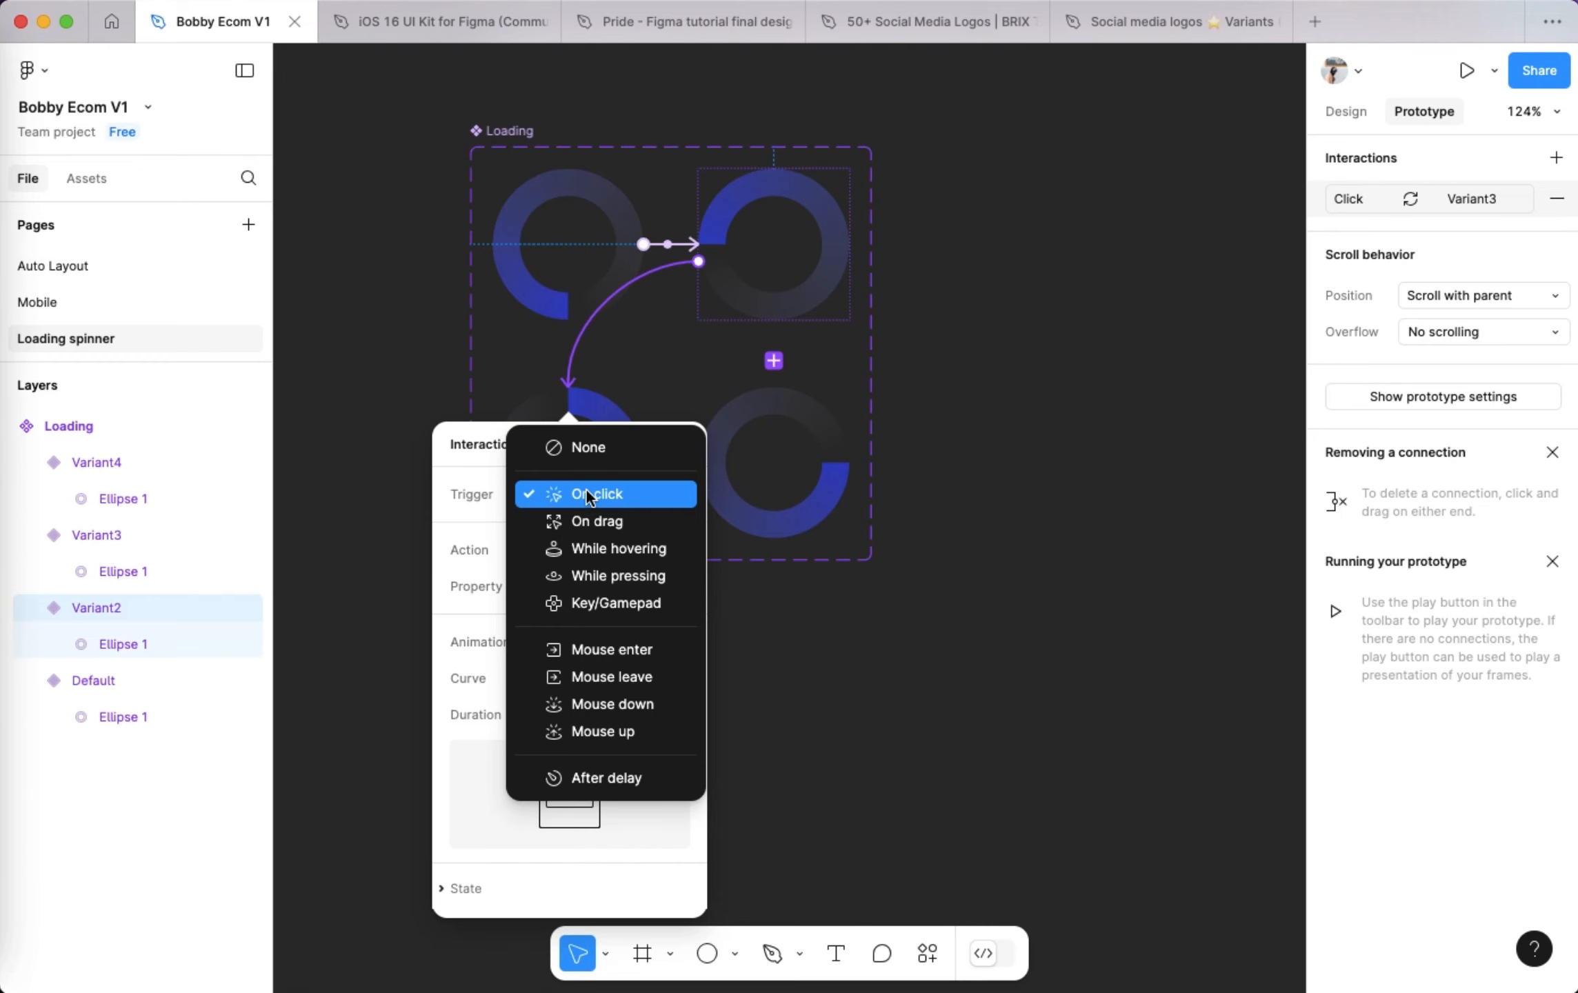
pyautogui.click(616, 778)
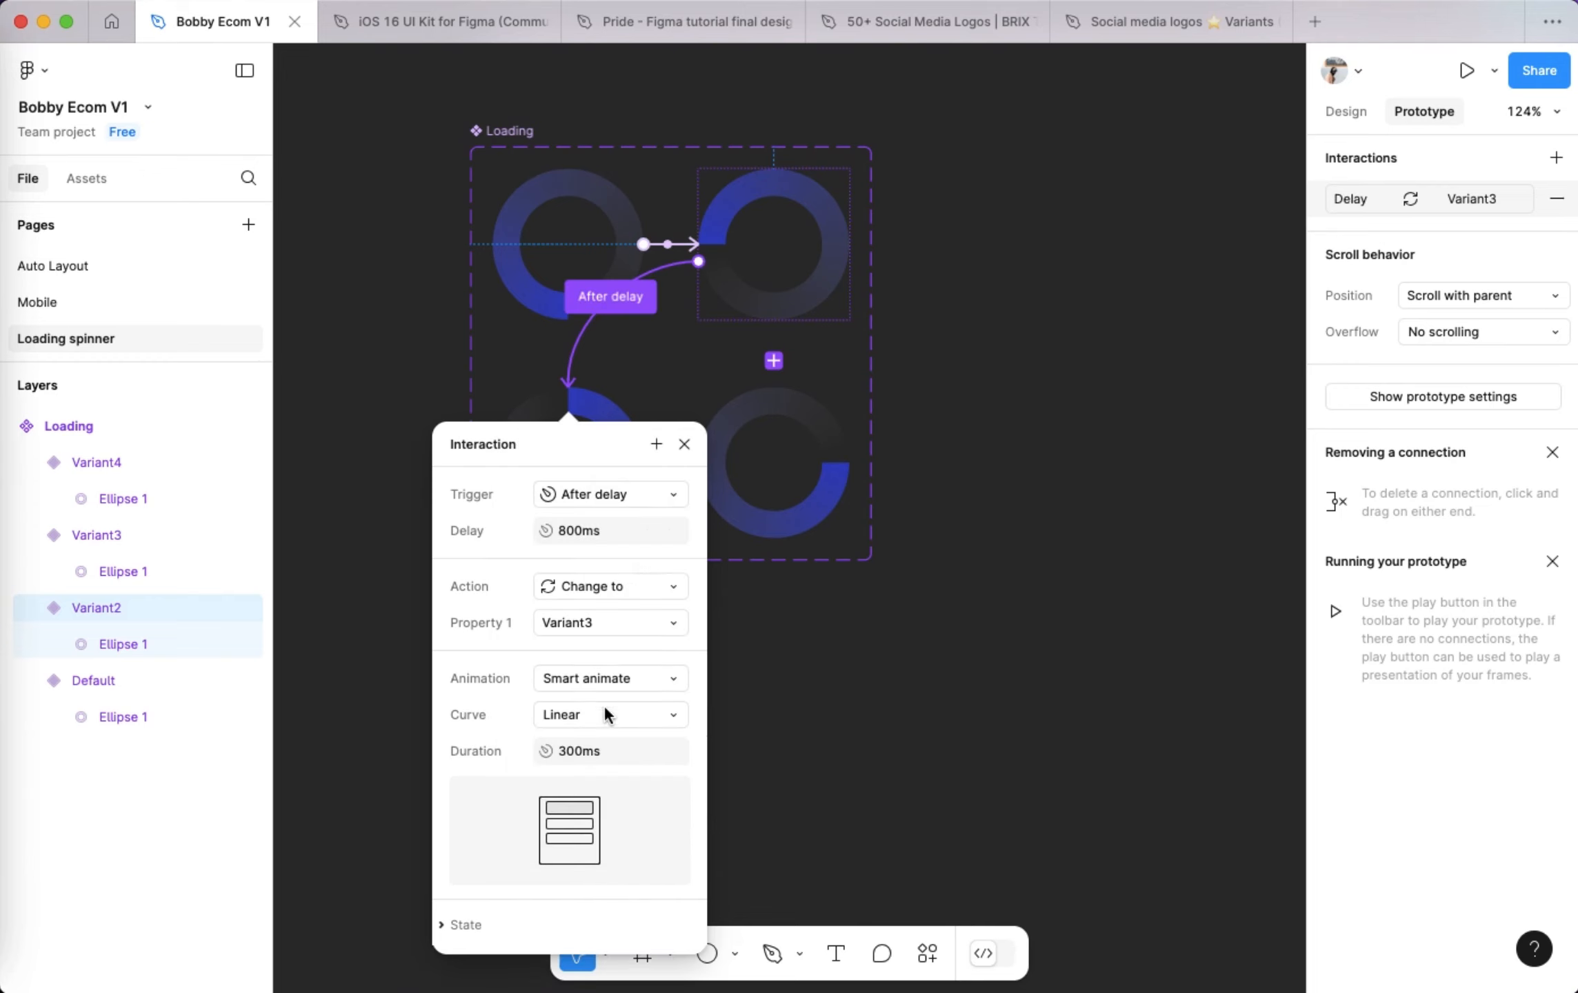
pyautogui.click(594, 531)
pyautogui.write('1')
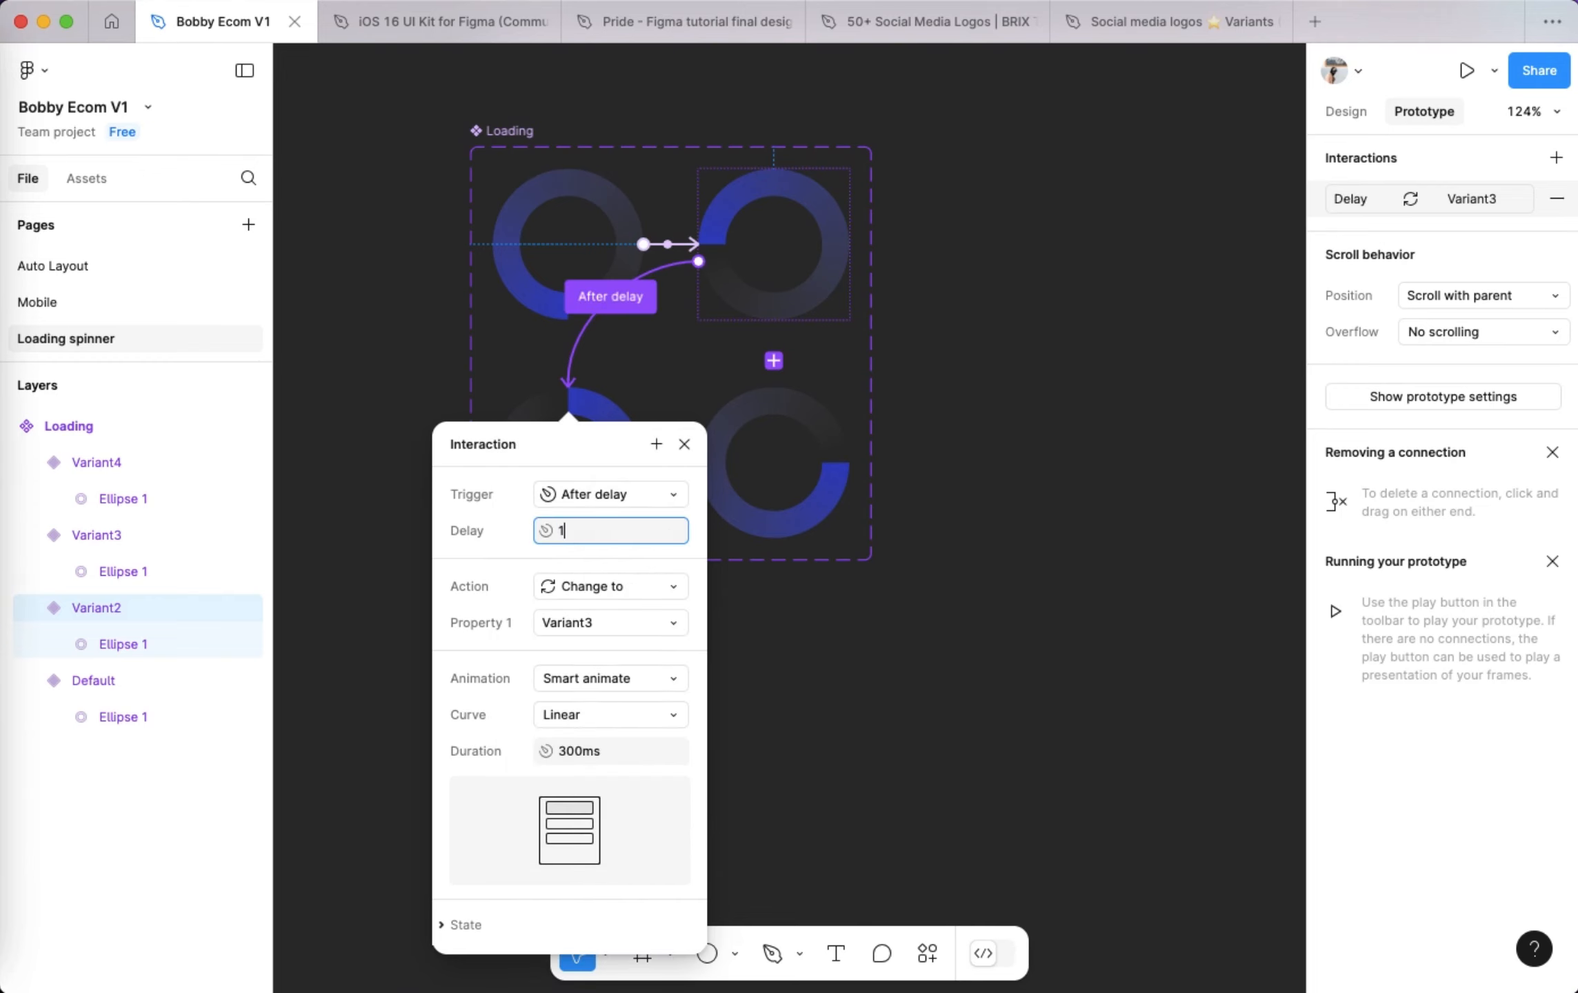
pyautogui.press('Return')
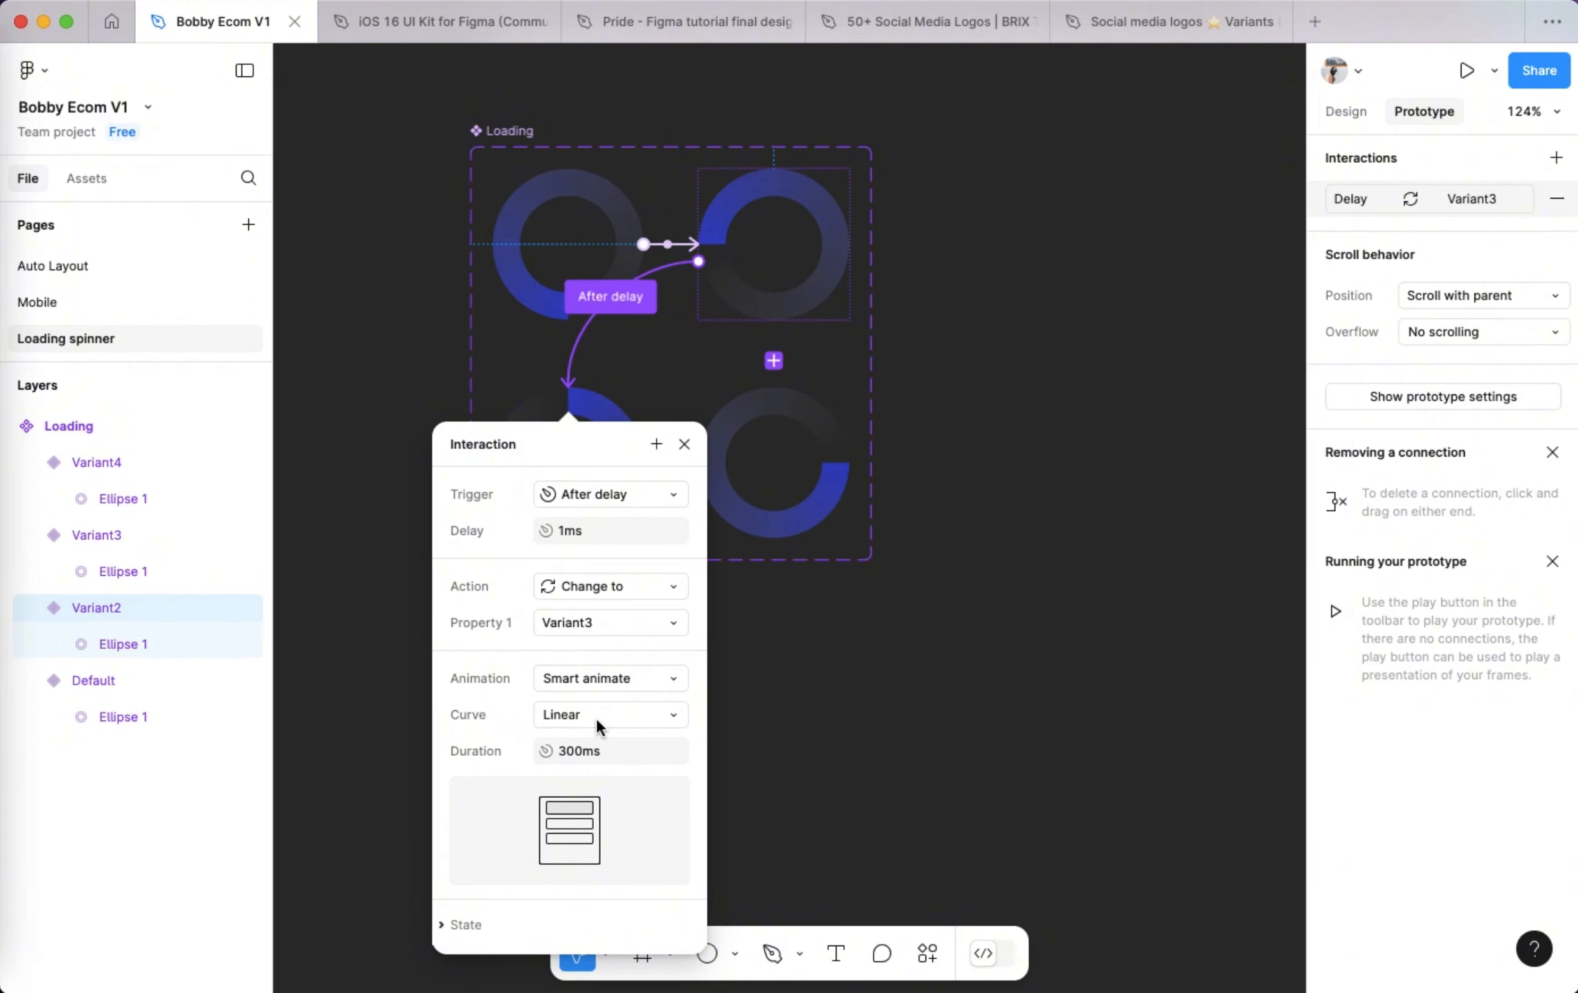
pyautogui.click(685, 445)
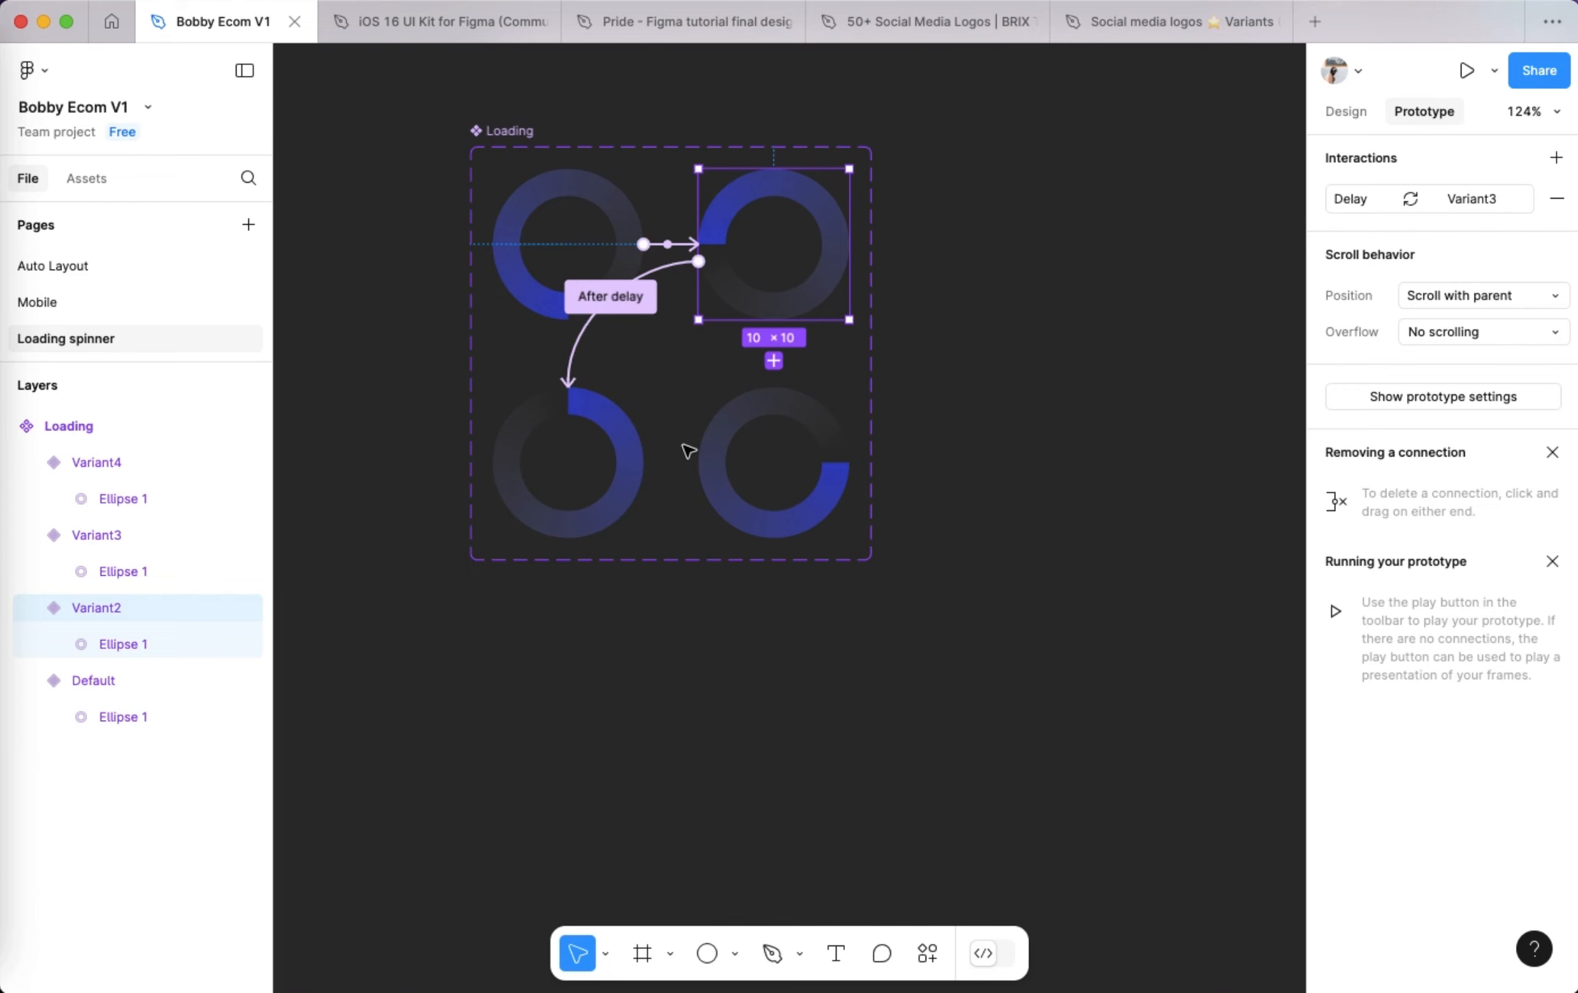
# - Connect Variant3 to Variant4 with a prototype interaction triggered after a delay of 1 ms
pyautogui.click(640, 474)
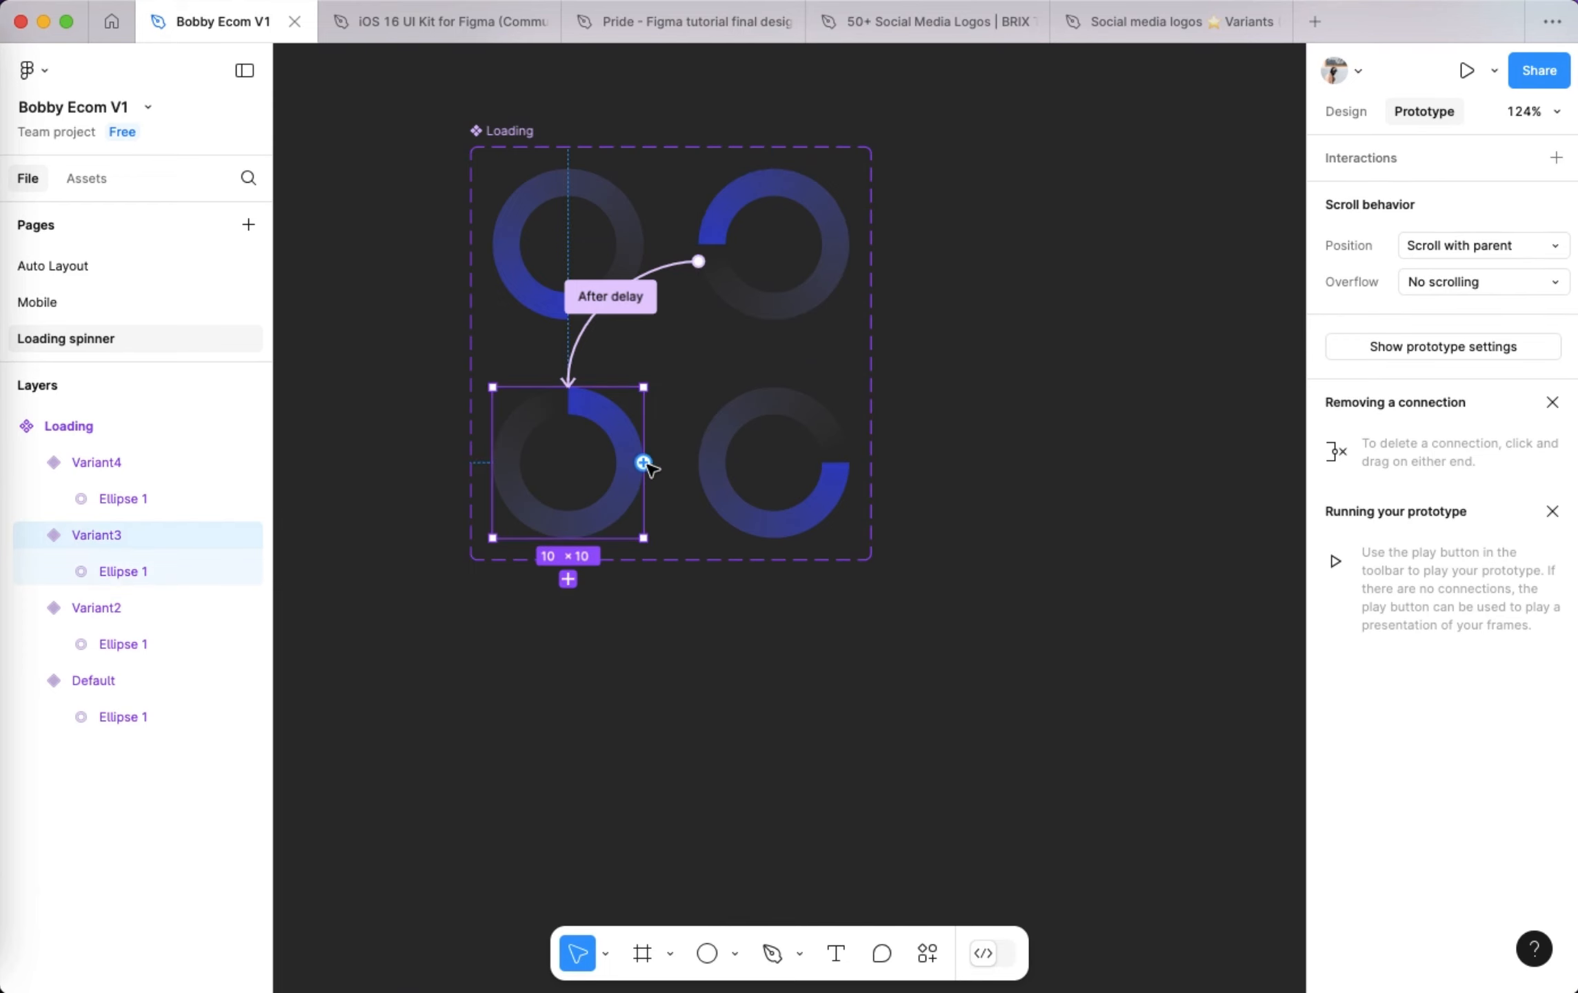
pyautogui.moveTo(643, 462); pyautogui.dragTo(712, 474)
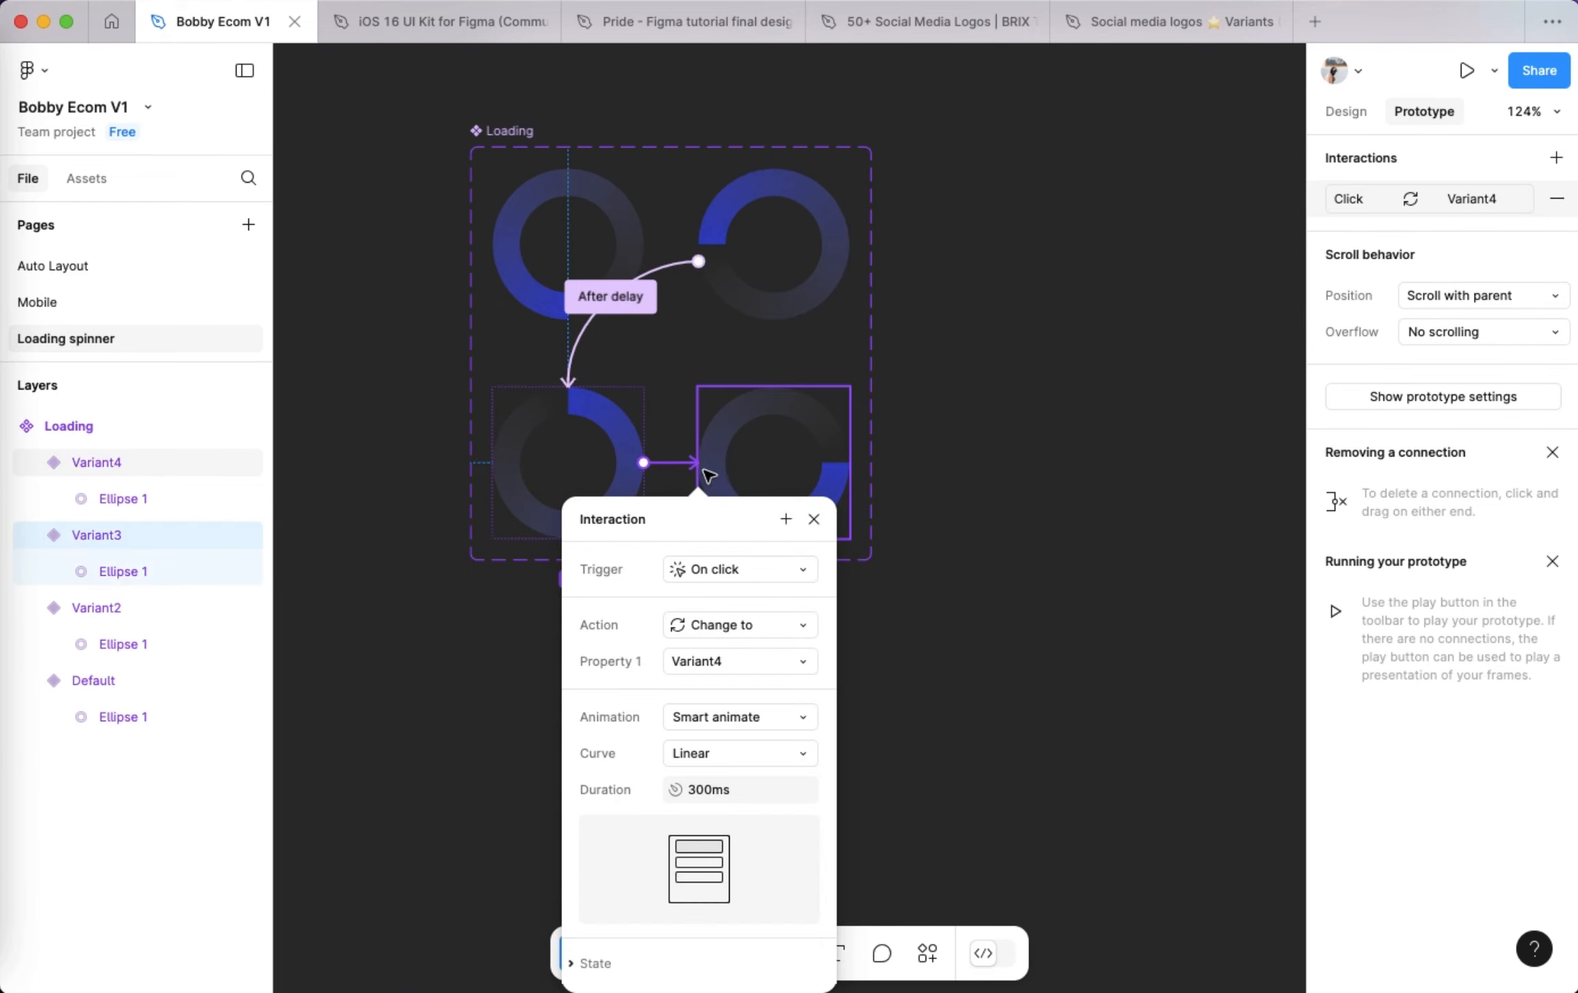
pyautogui.click(731, 569)
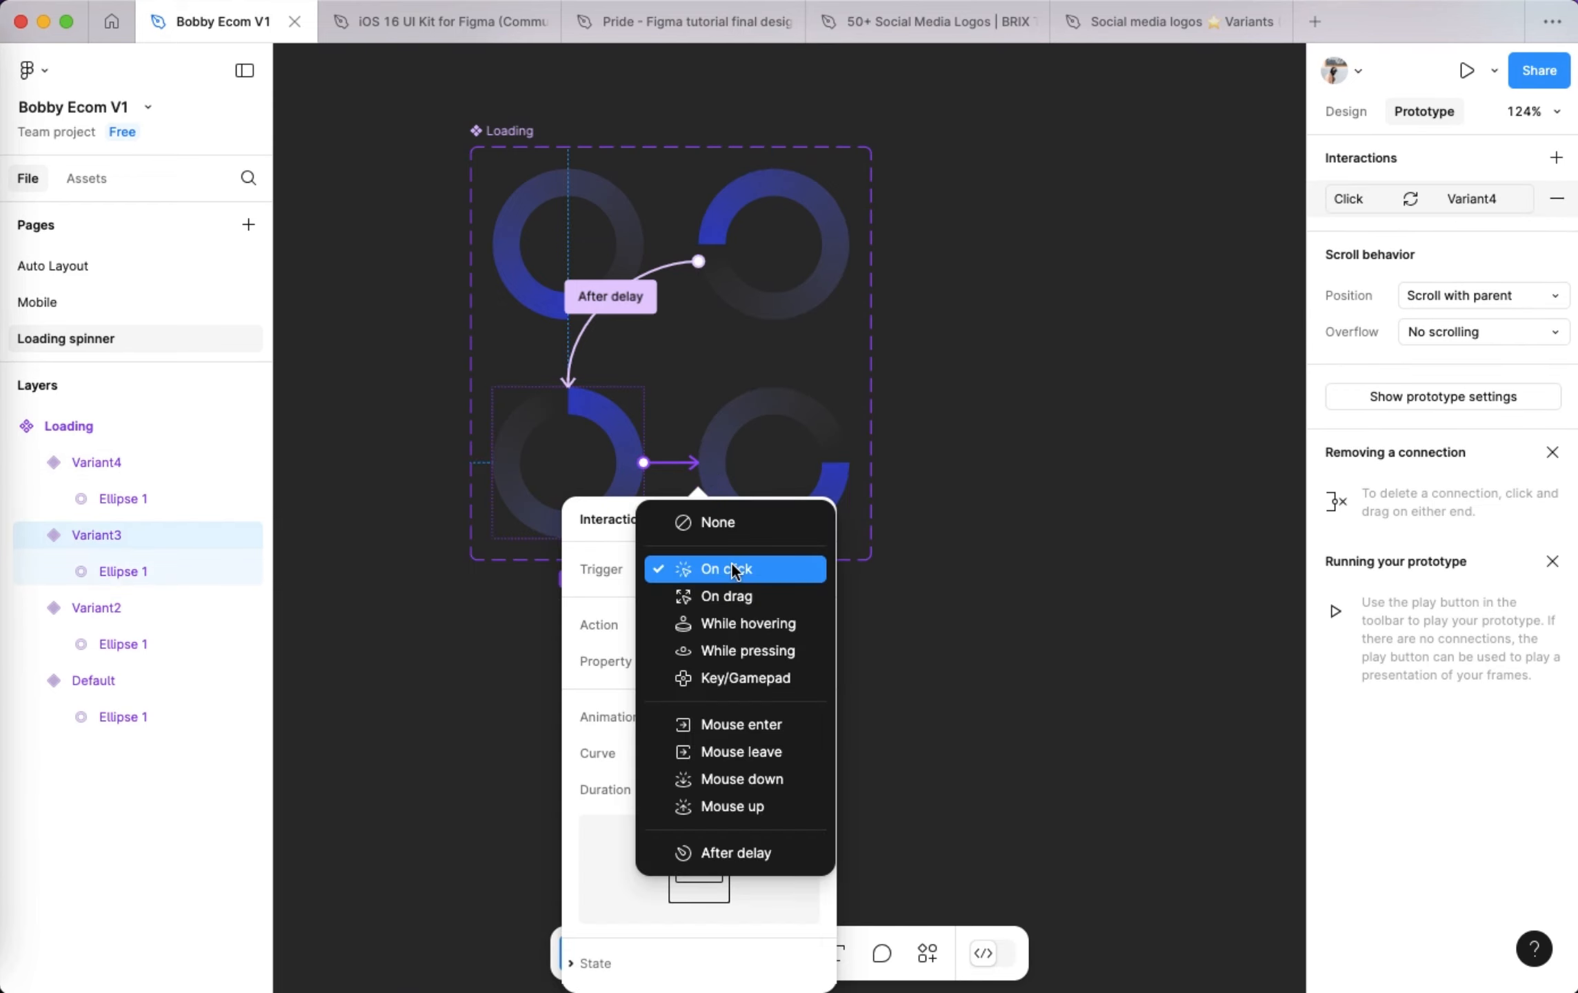
pyautogui.click(722, 844)
pyautogui.click(743, 606)
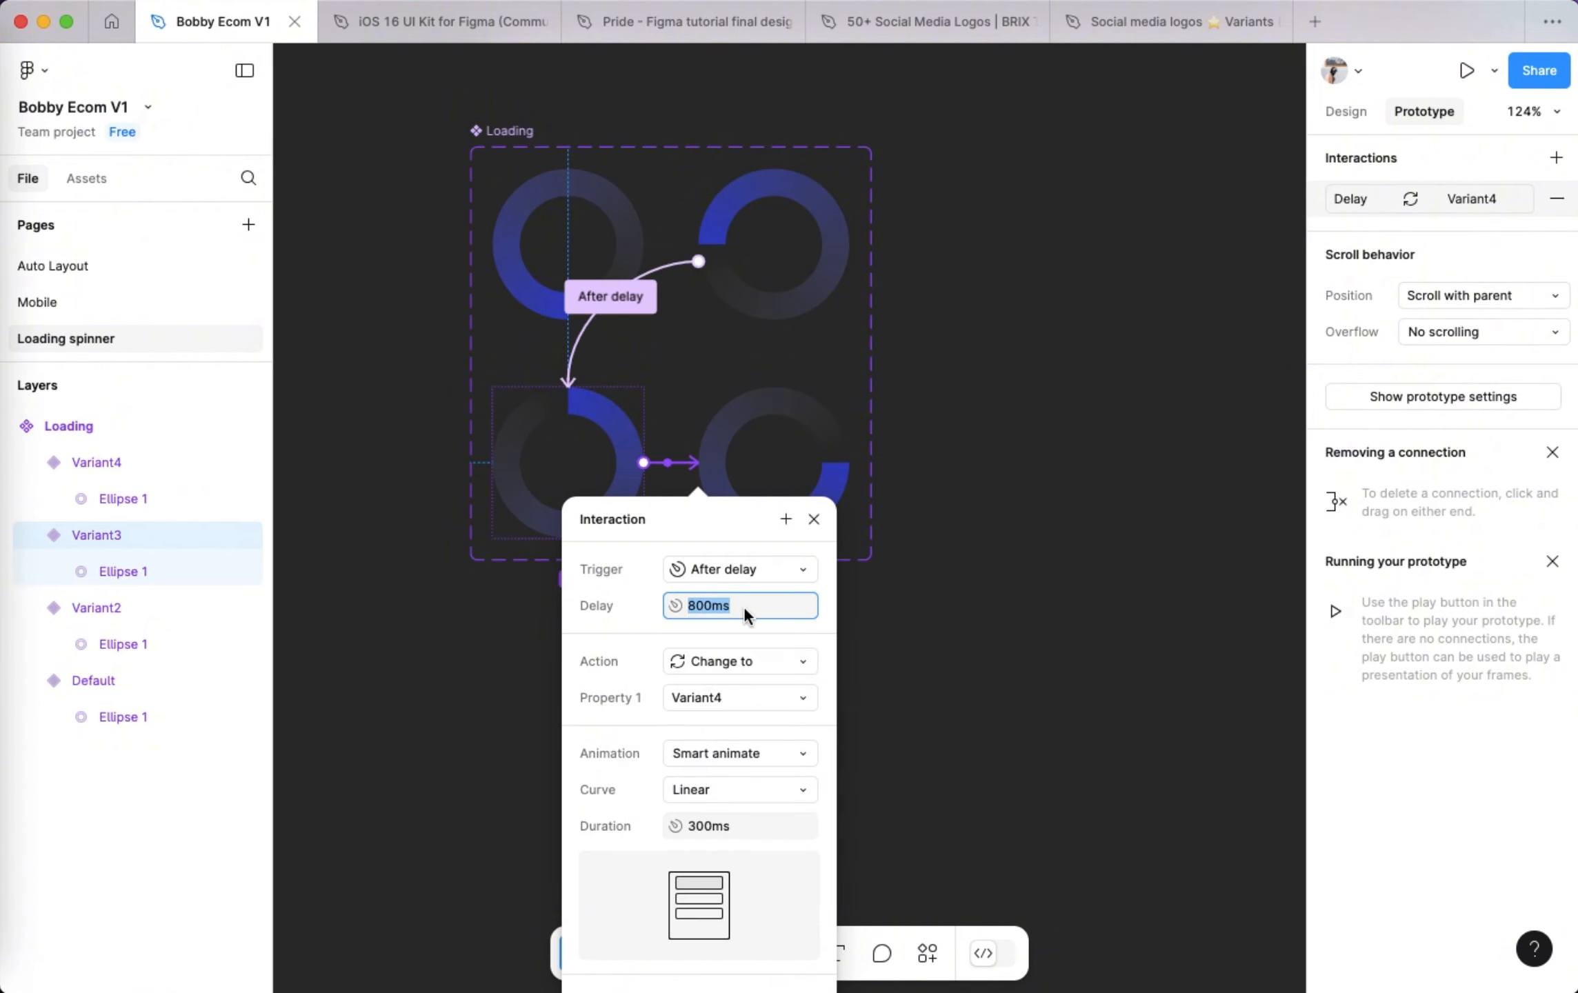
pyautogui.write('1')
pyautogui.press('Return')
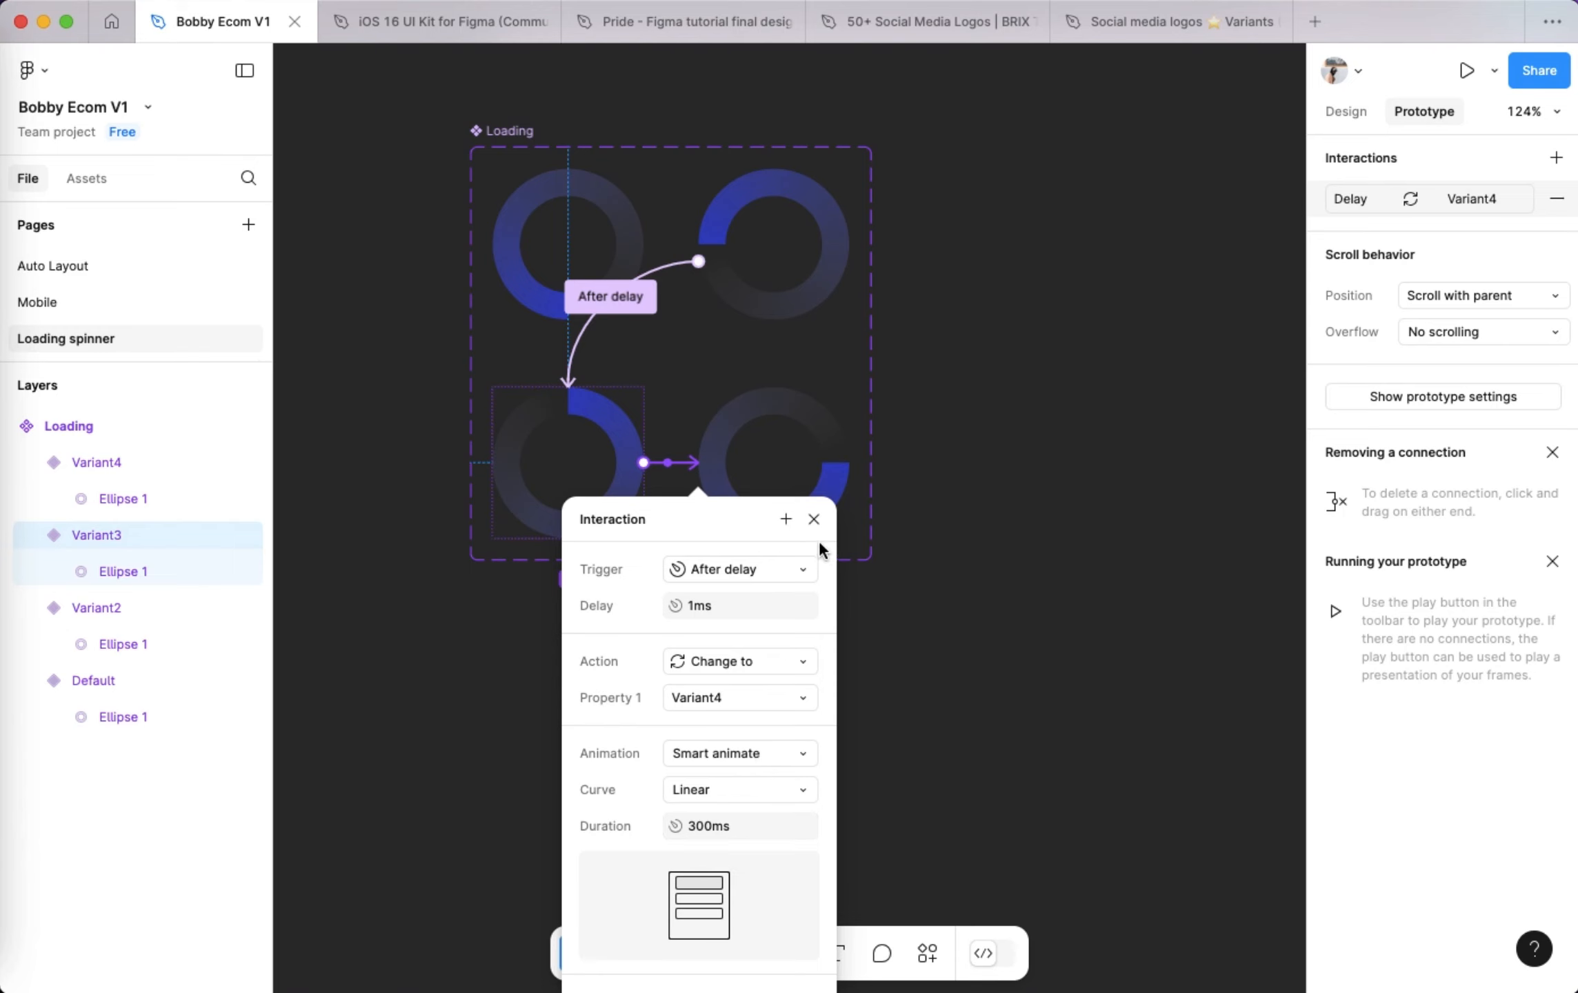
pyautogui.click(814, 520)
# - Connect Variant4 back to the Default variant with a prototype interaction triggered after a delay of 1 ms, and clear the selection
pyautogui.click(841, 493)
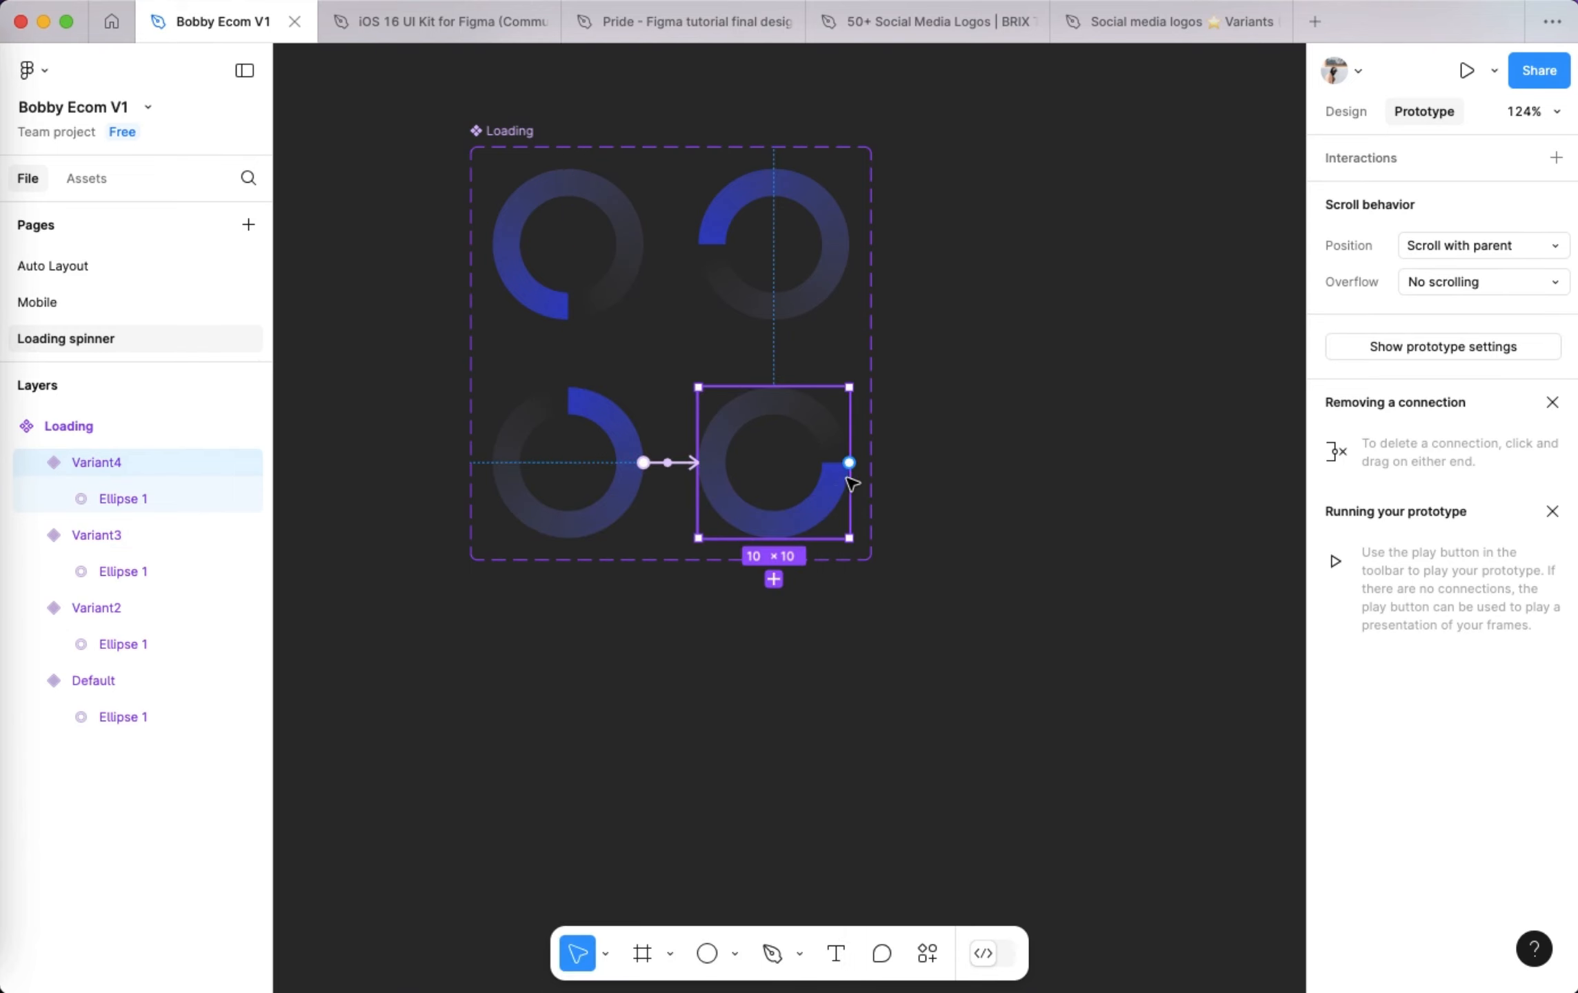
pyautogui.click(800, 447)
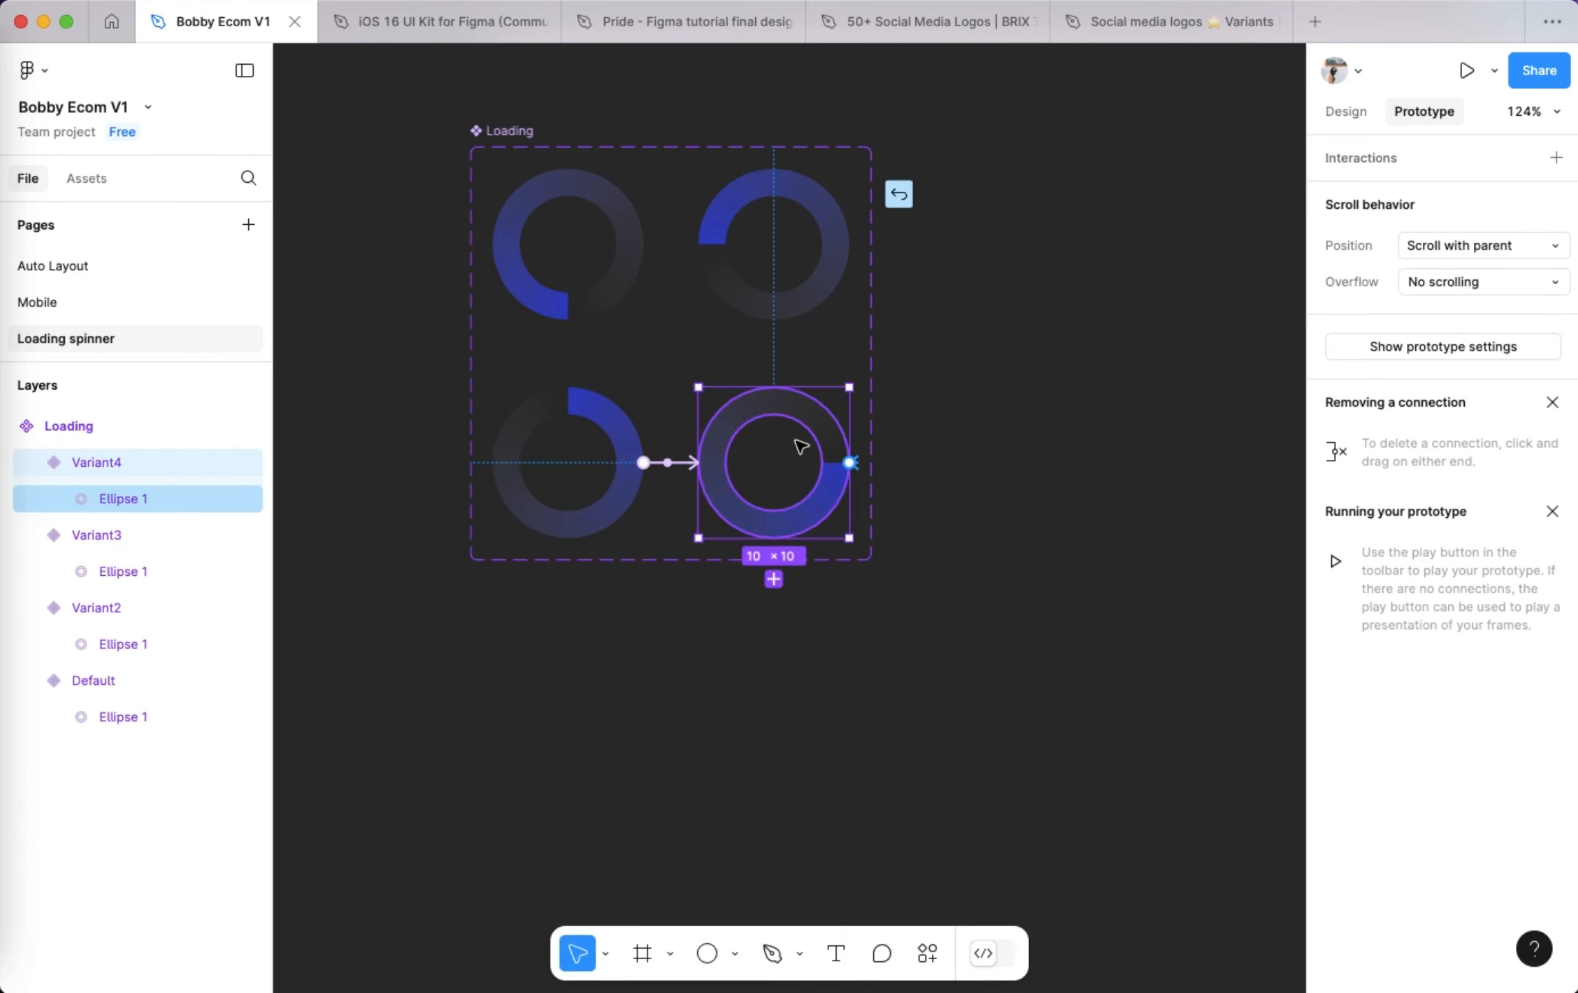
pyautogui.moveTo(698, 462); pyautogui.dragTo(593, 305)
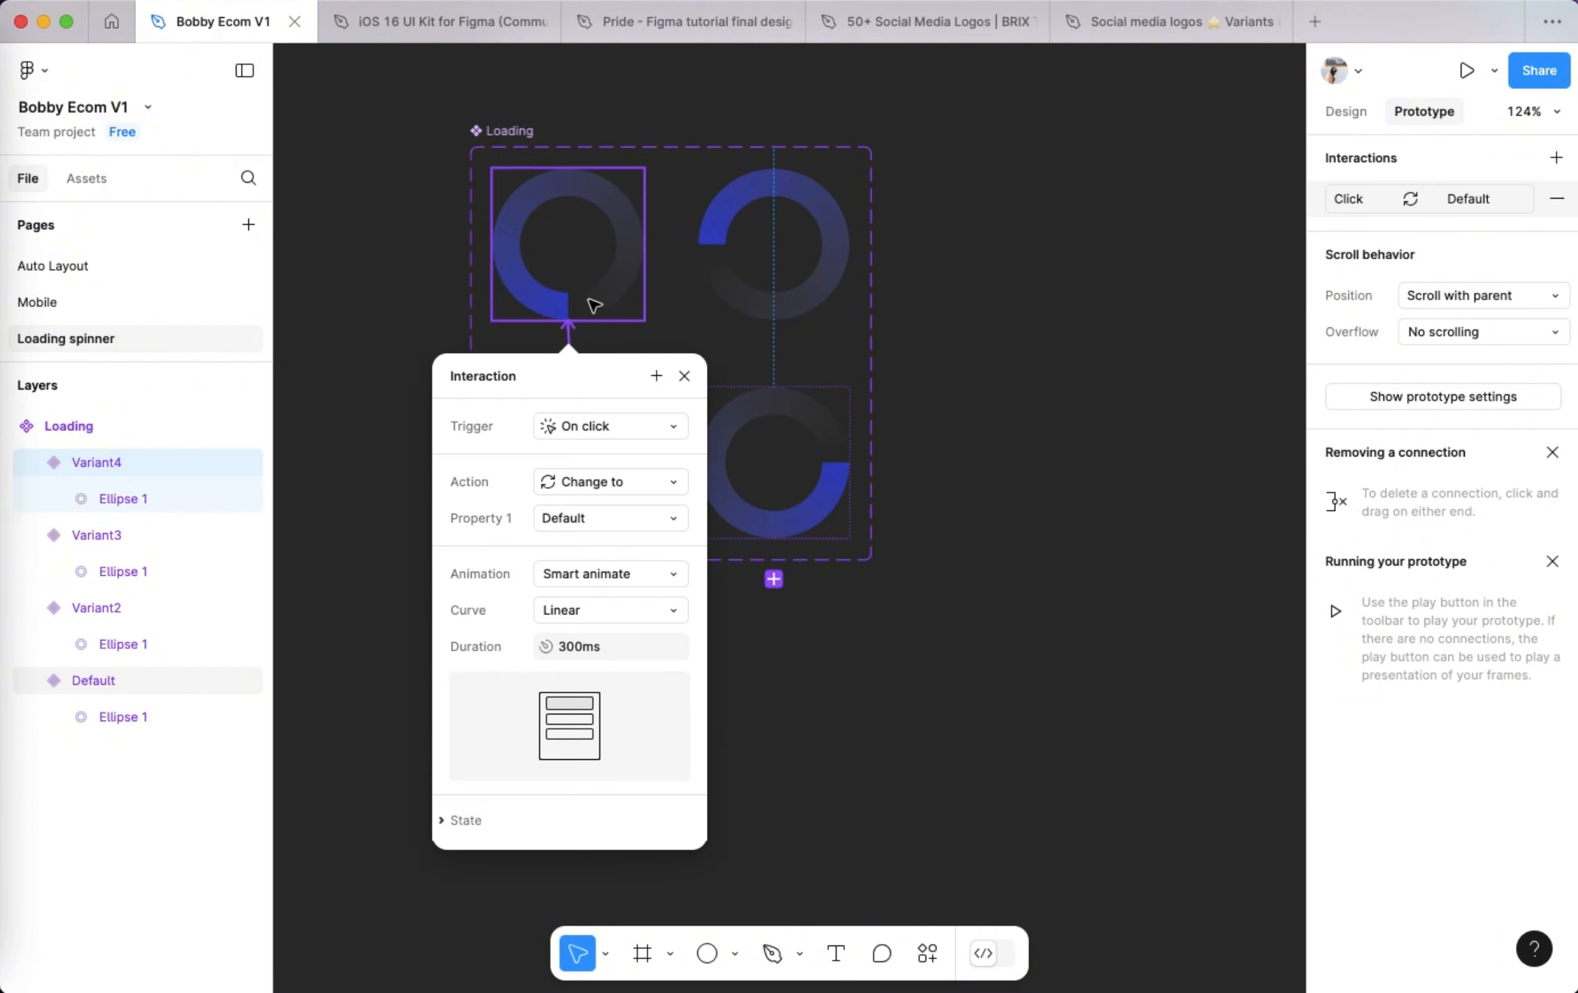
pyautogui.click(589, 423)
pyautogui.click(623, 718)
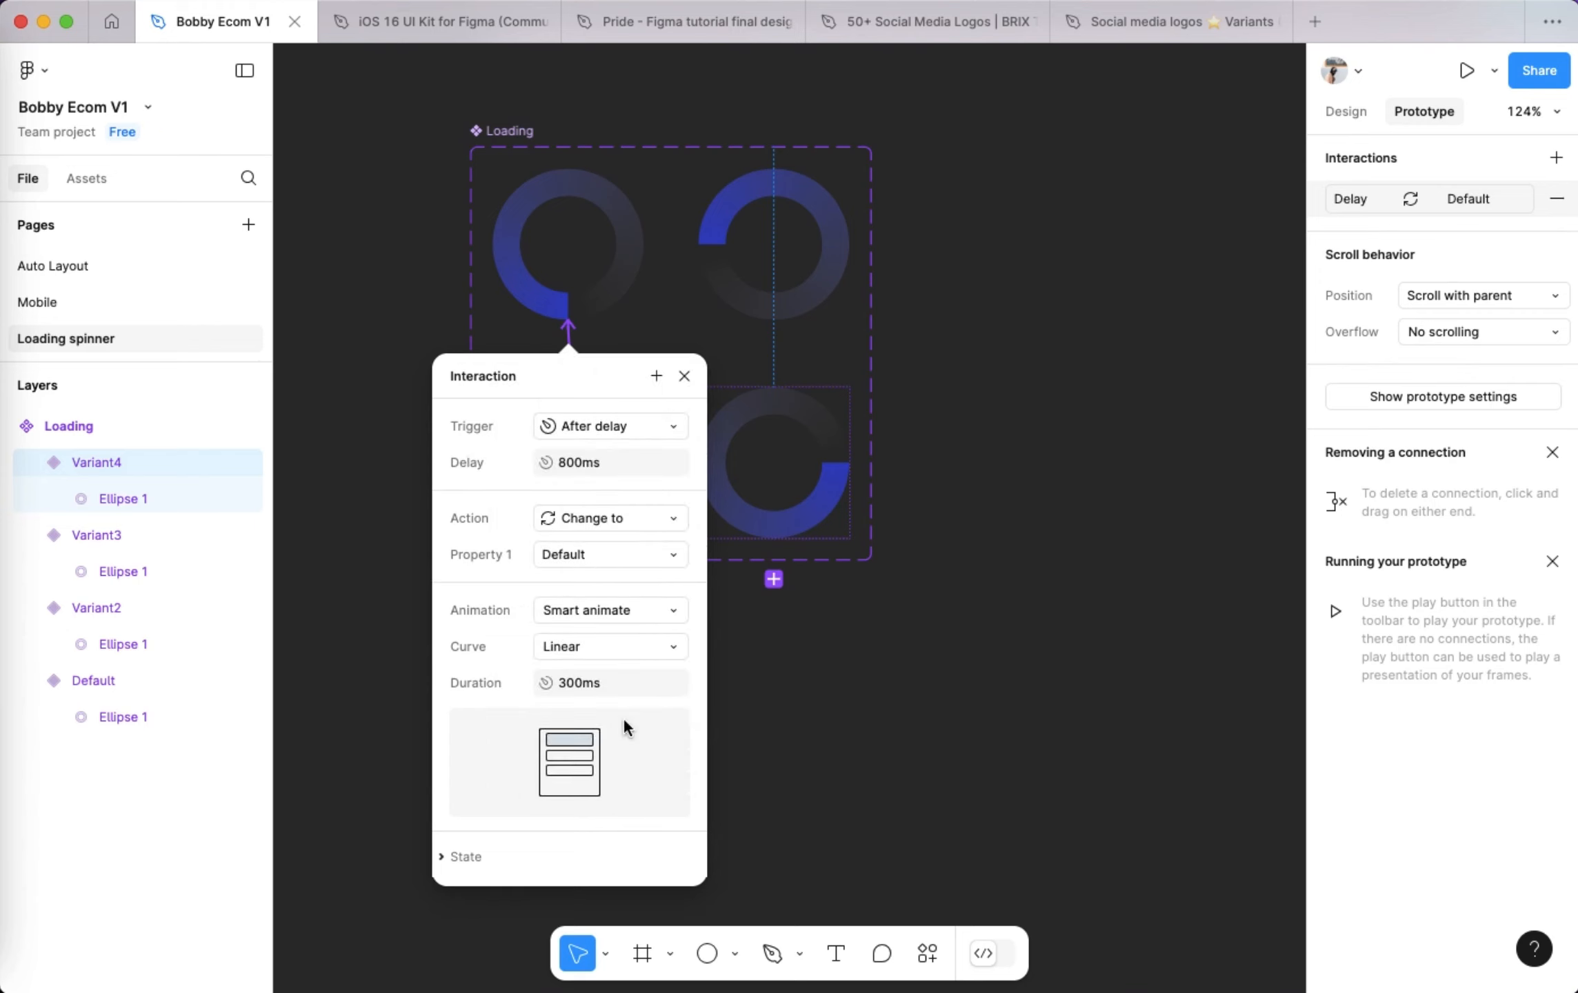
pyautogui.click(607, 460)
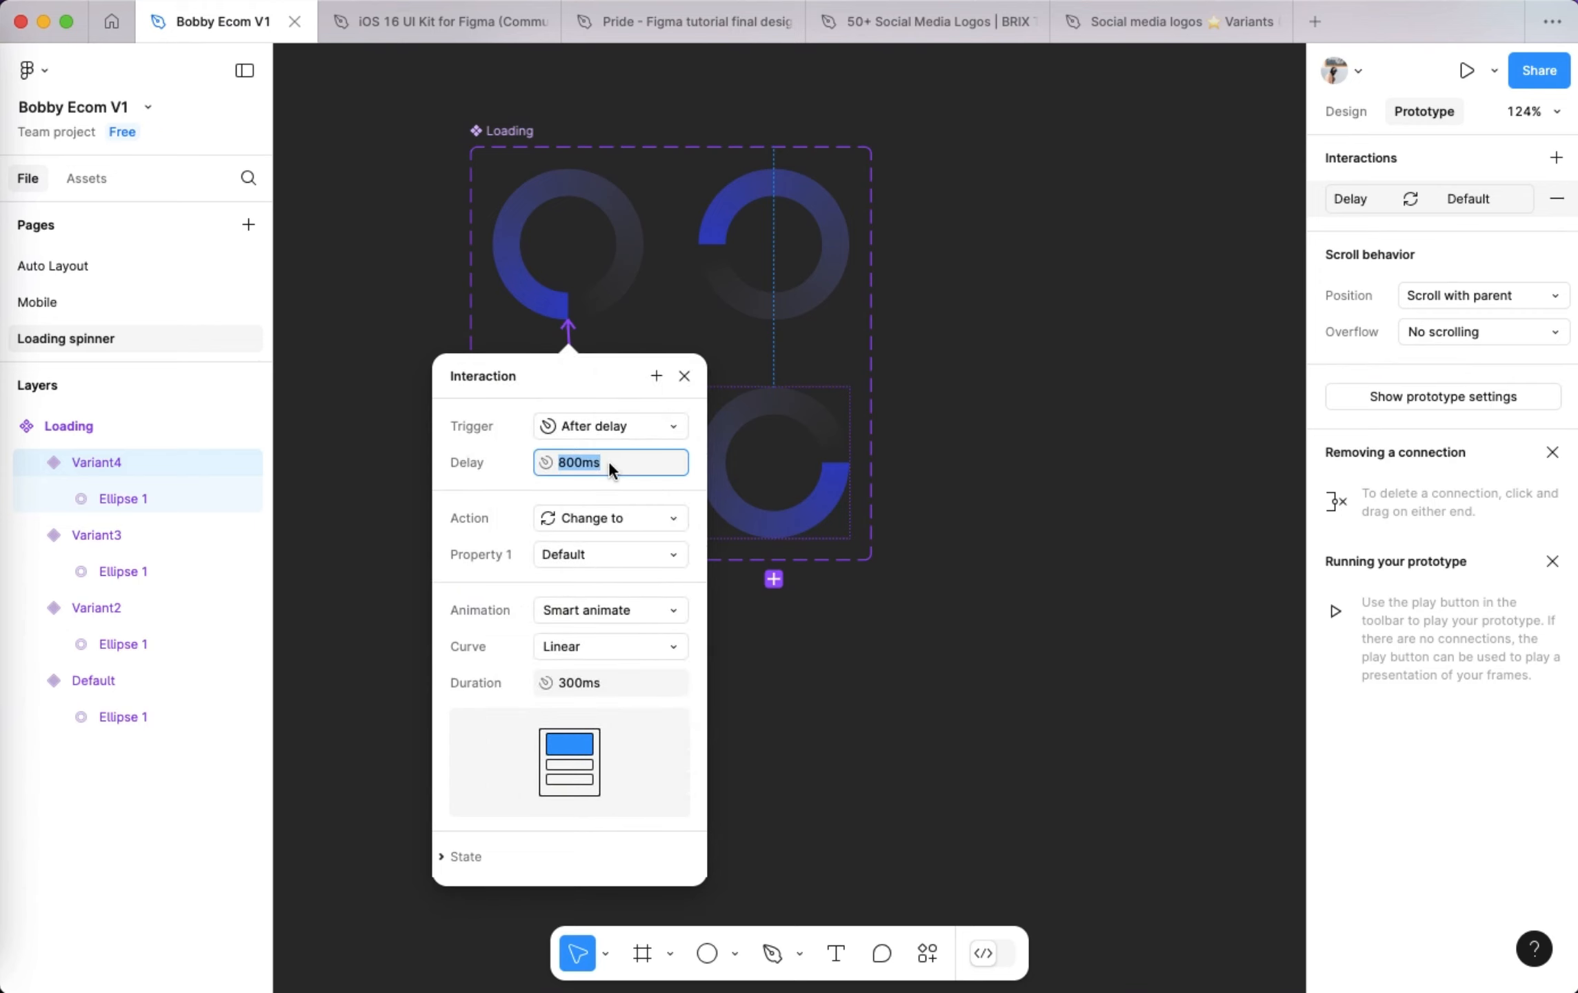
pyautogui.write('1')
pyautogui.press('Return')
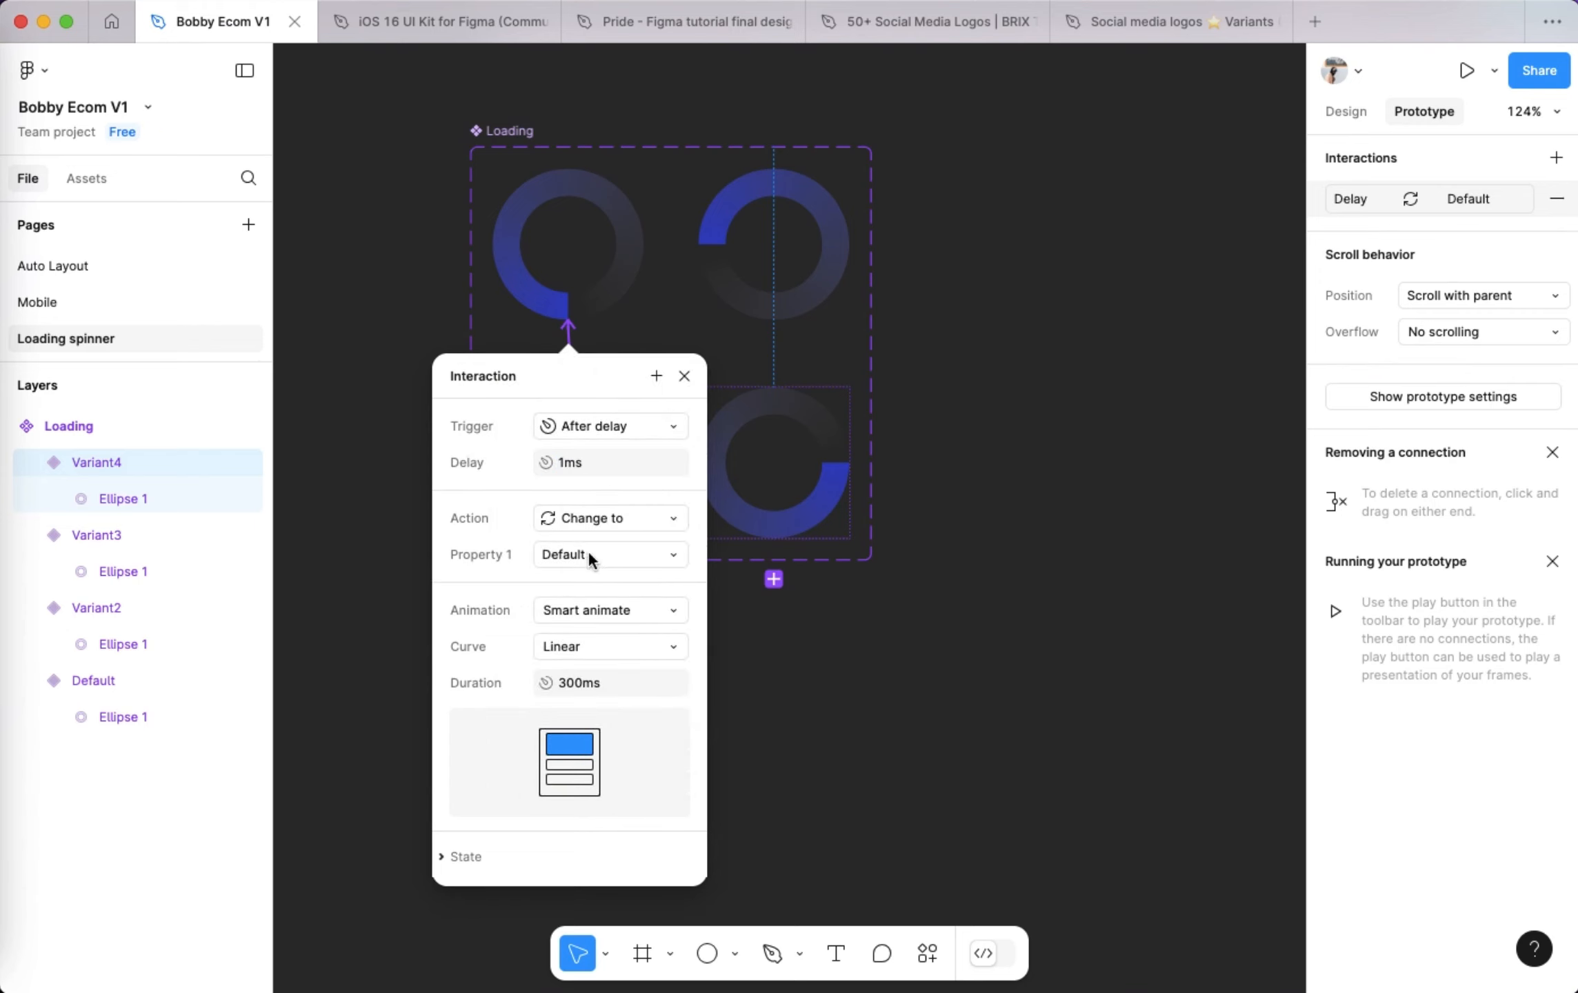
pyautogui.click(684, 376)
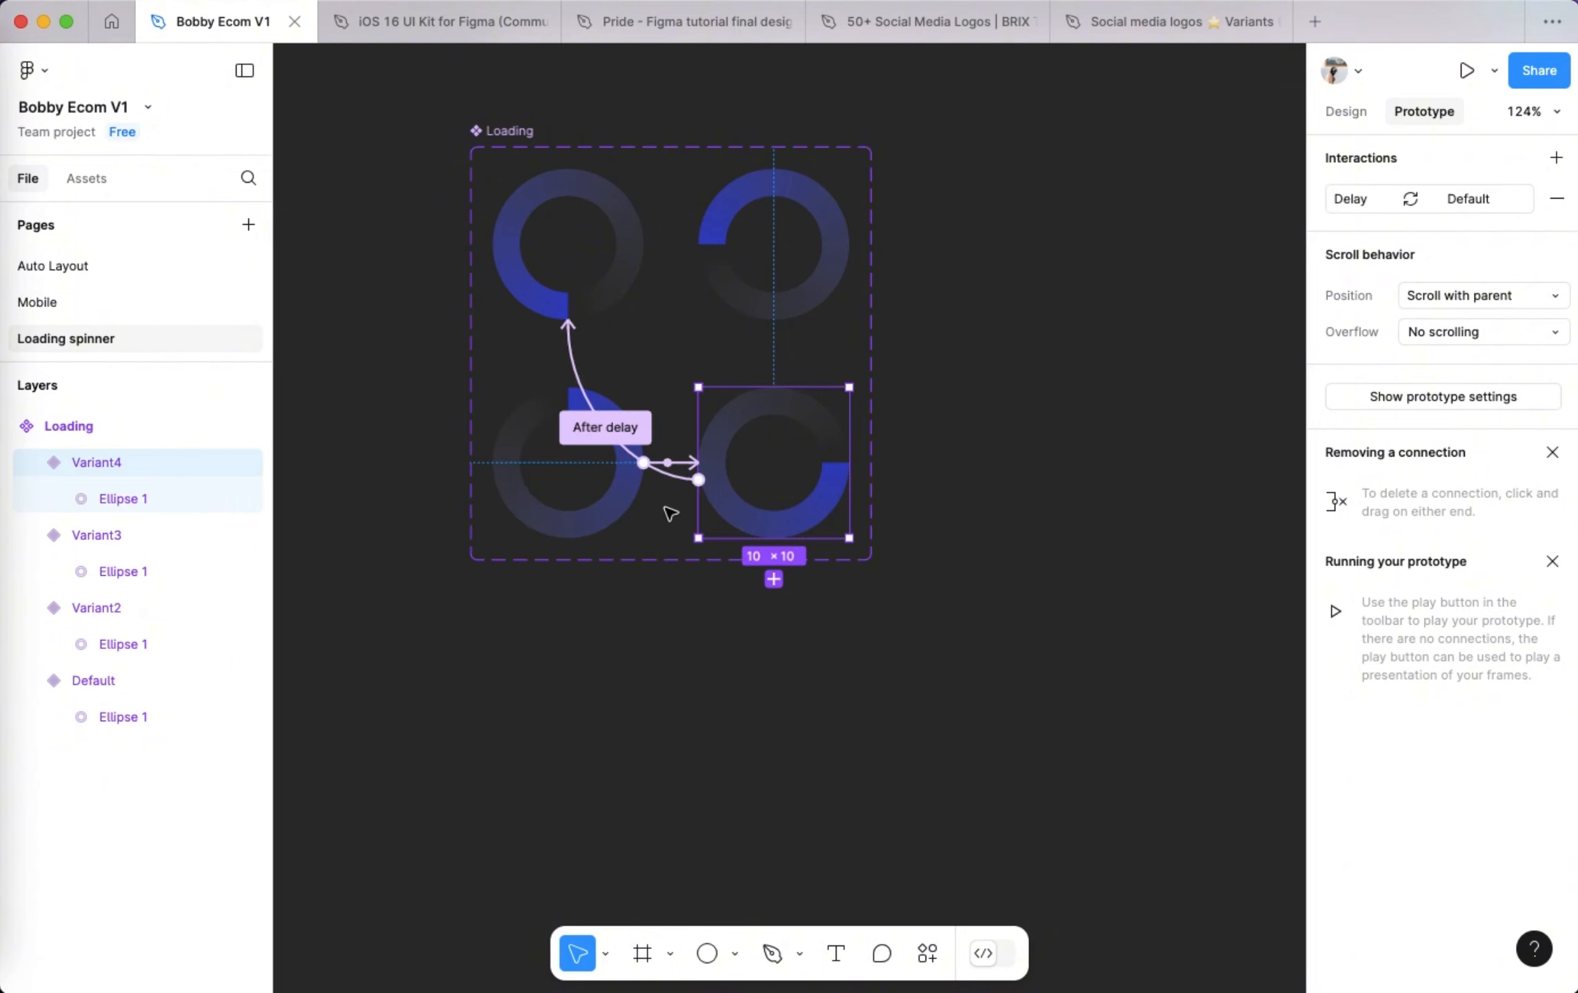
pyautogui.click(1085, 488)
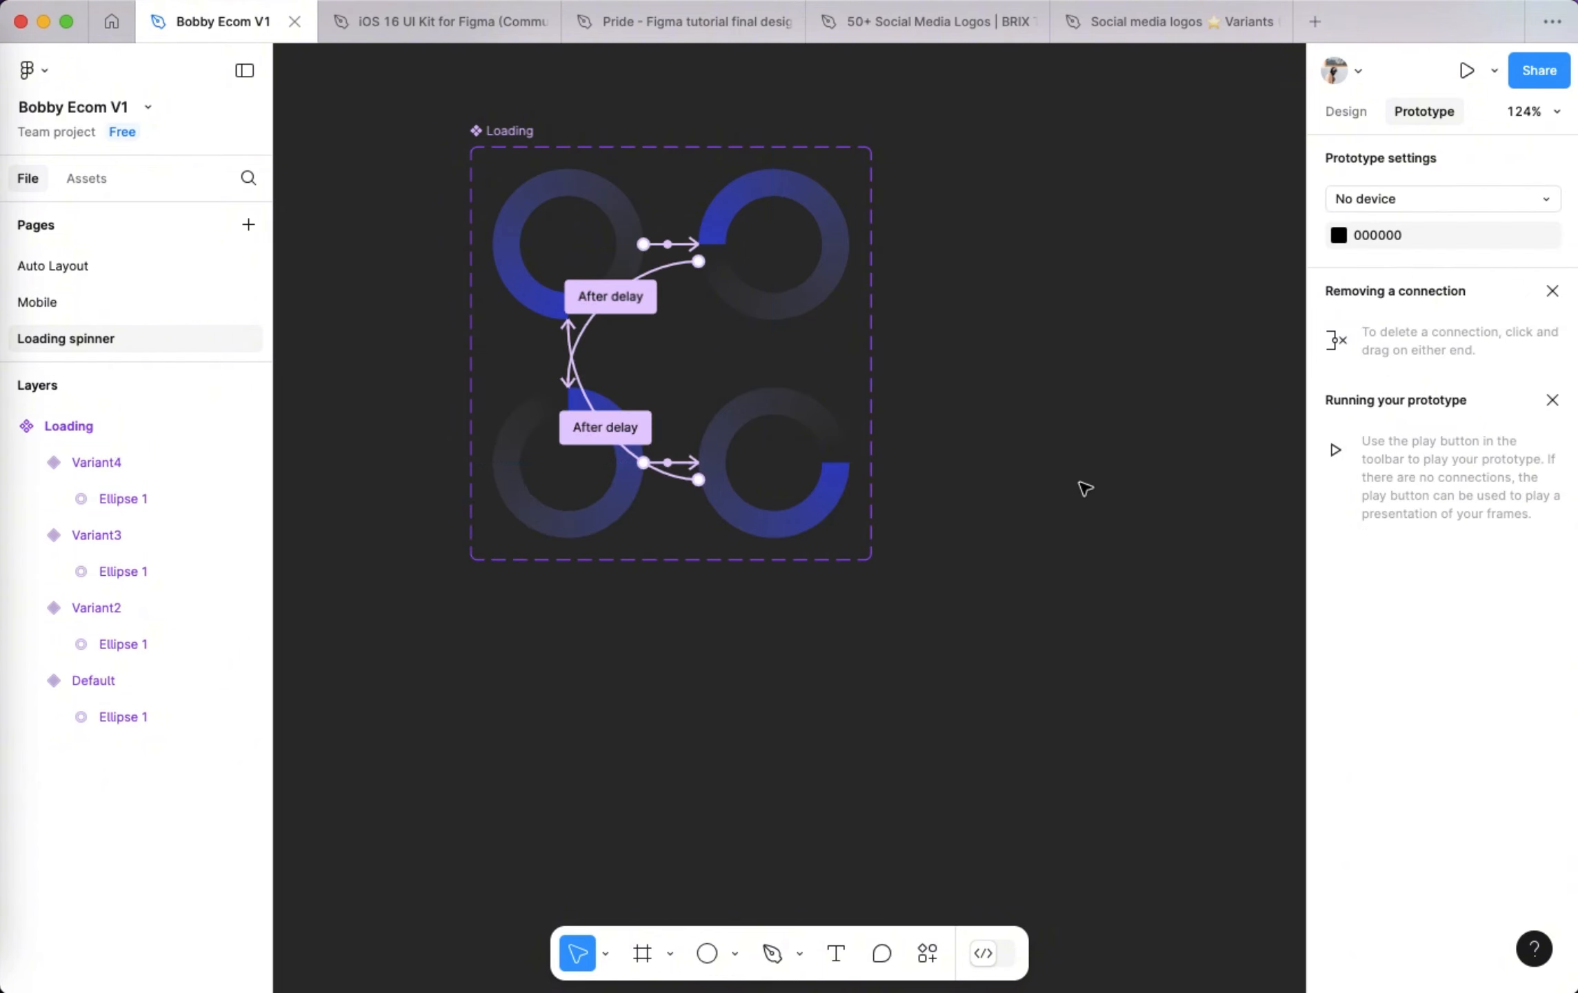
# - Draw a frame beside the Loading component set and widen it to a size of about 250 × 221
pyautogui.click(1346, 112)
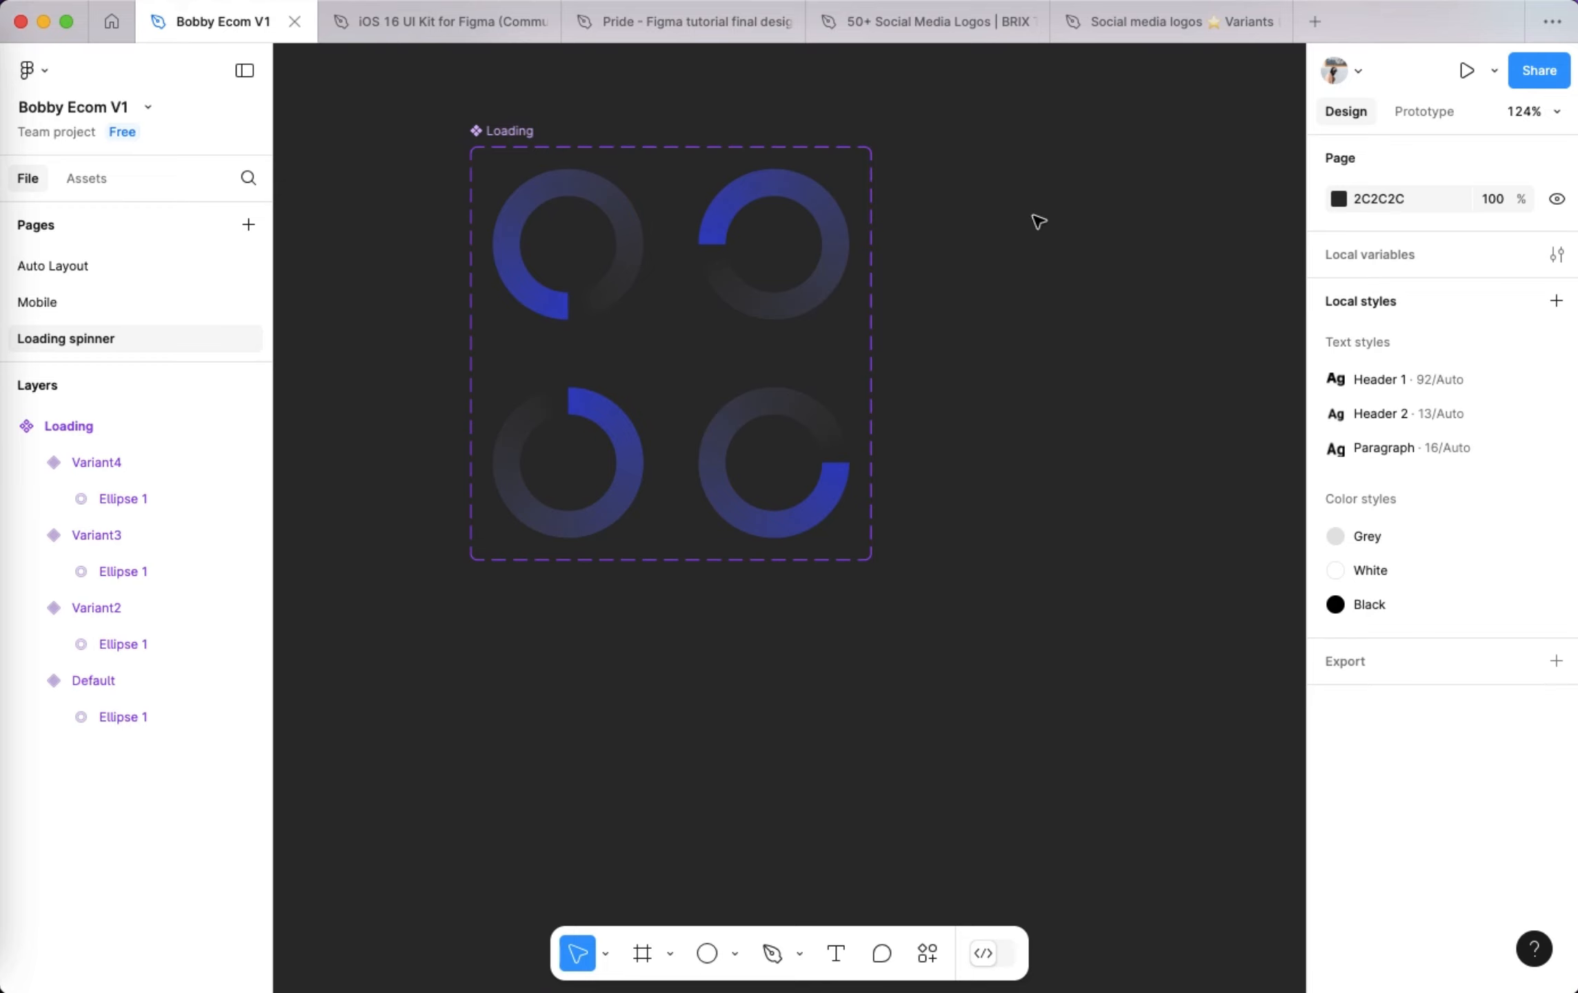
pyautogui.click(669, 955)
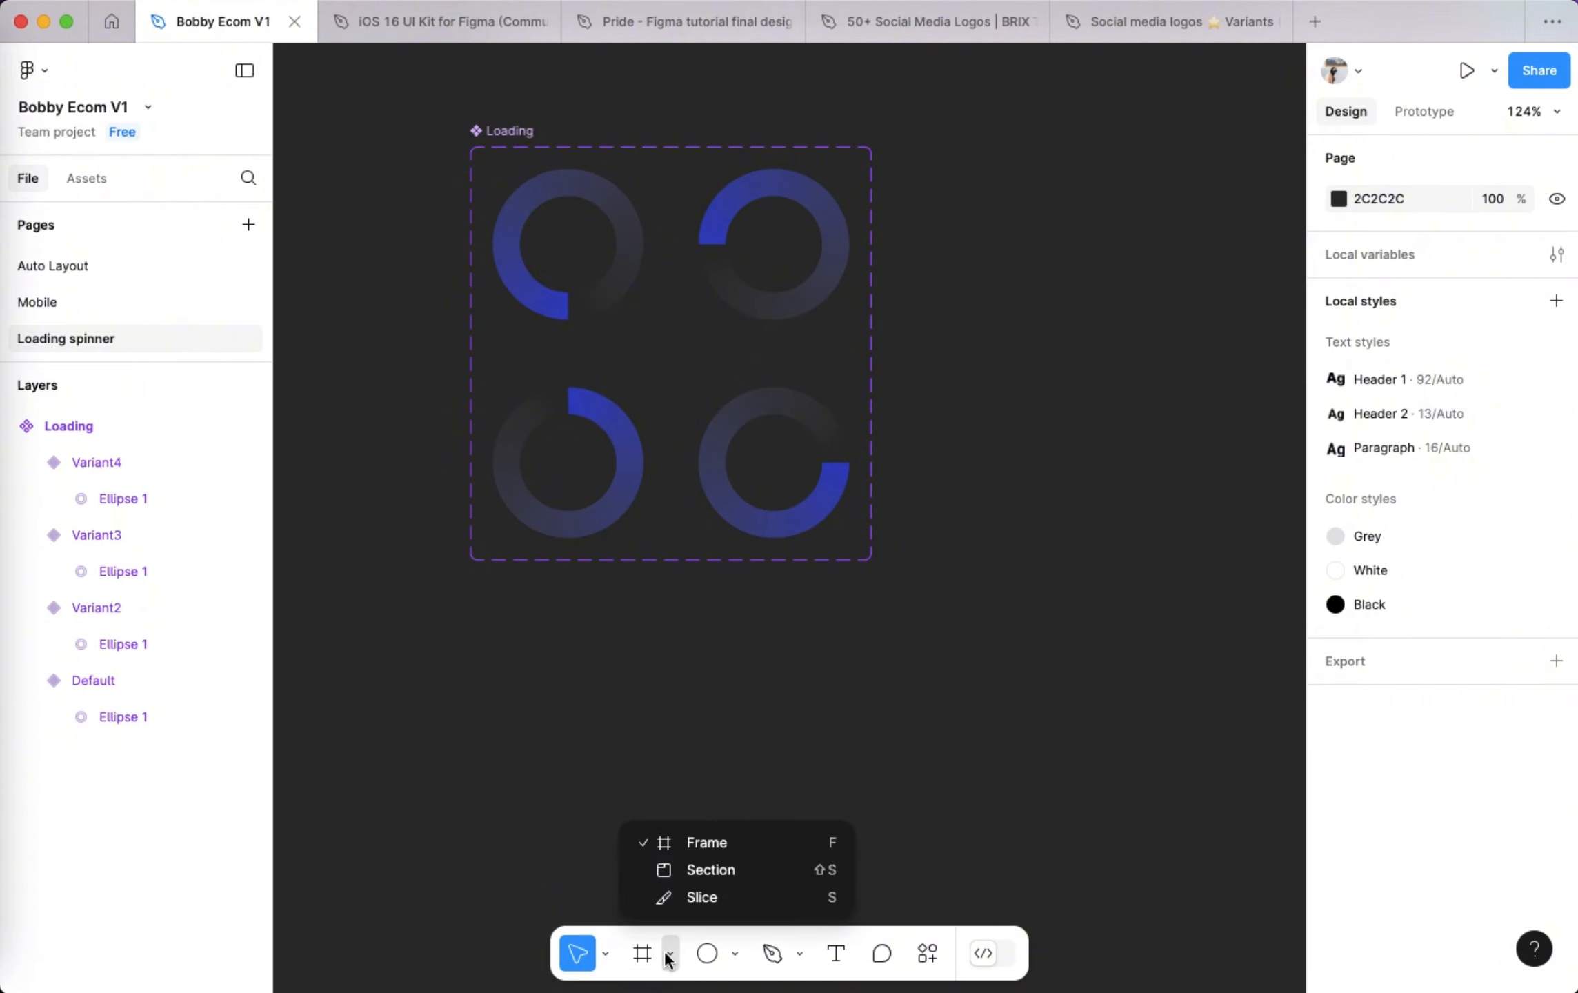
pyautogui.click(731, 843)
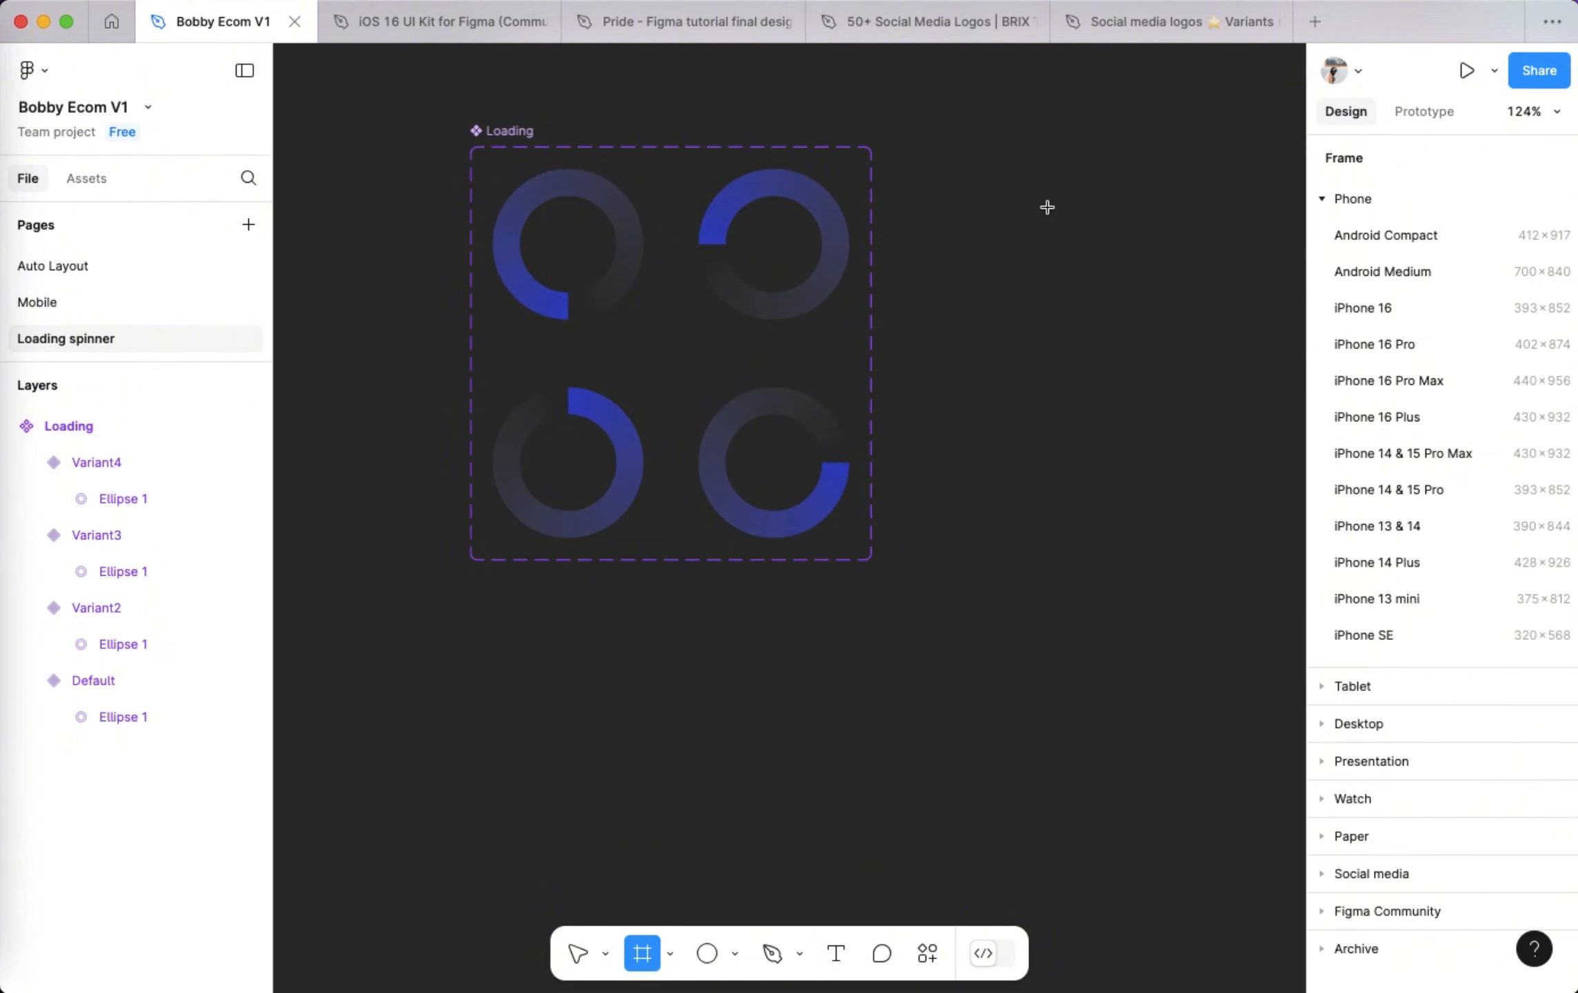
pyautogui.moveTo(997, 191); pyautogui.dragTo(1250, 502)
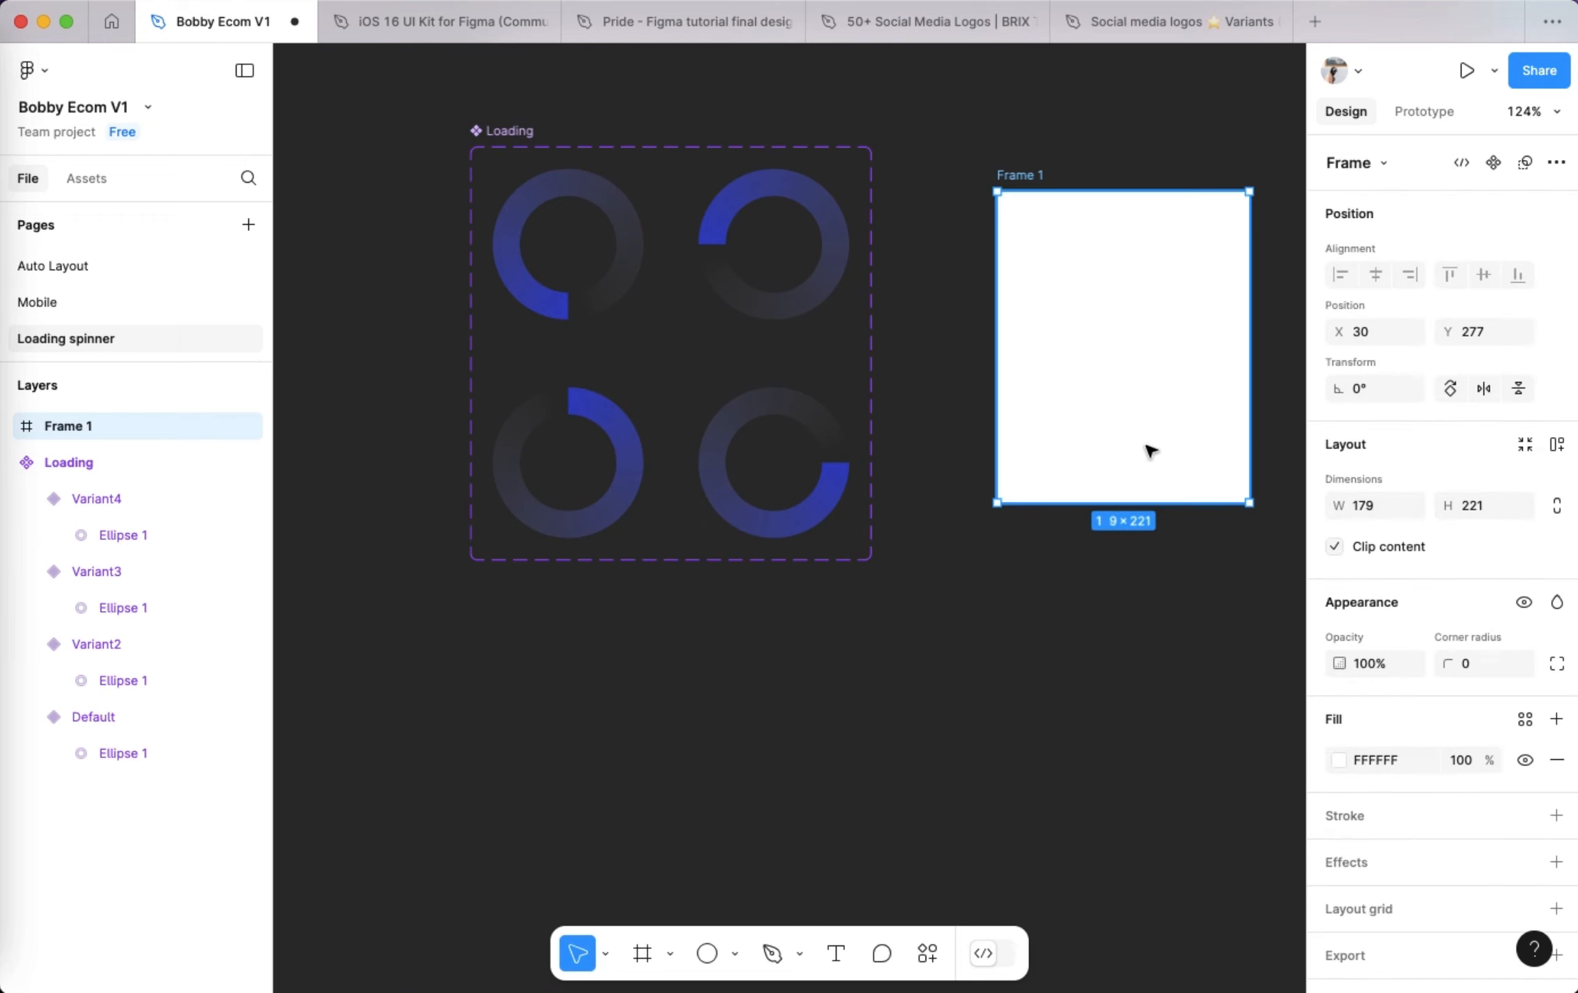
pyautogui.hscroll(5, 1146, 451)
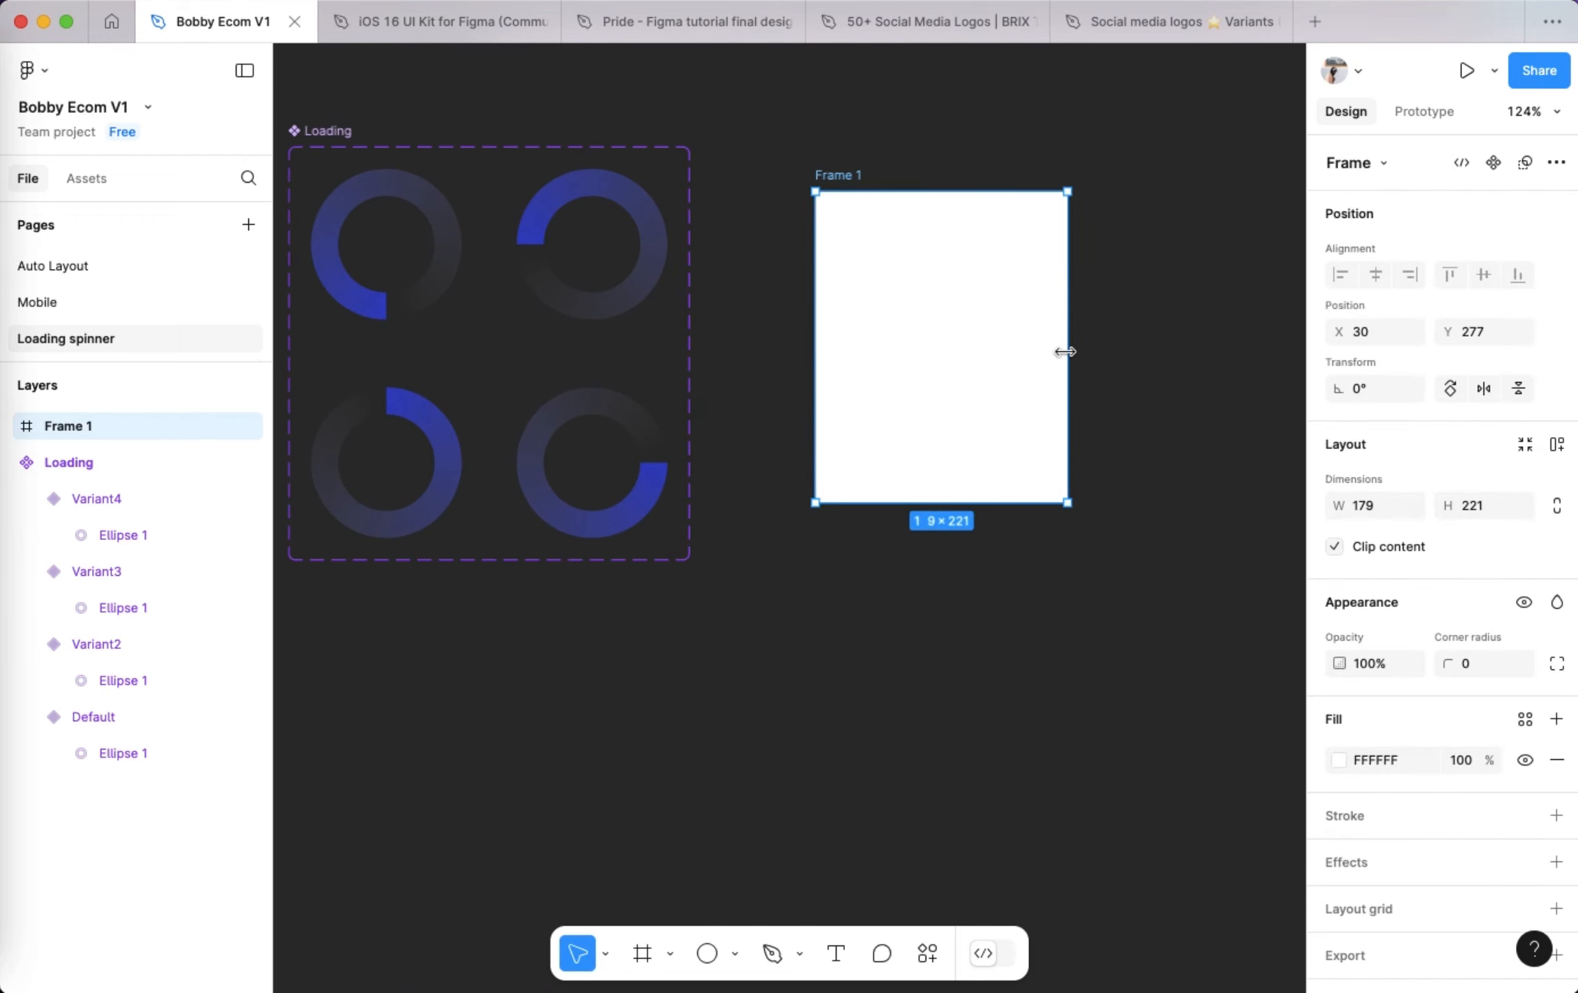
pyautogui.moveTo(1067, 353); pyautogui.dragTo(1168, 371)
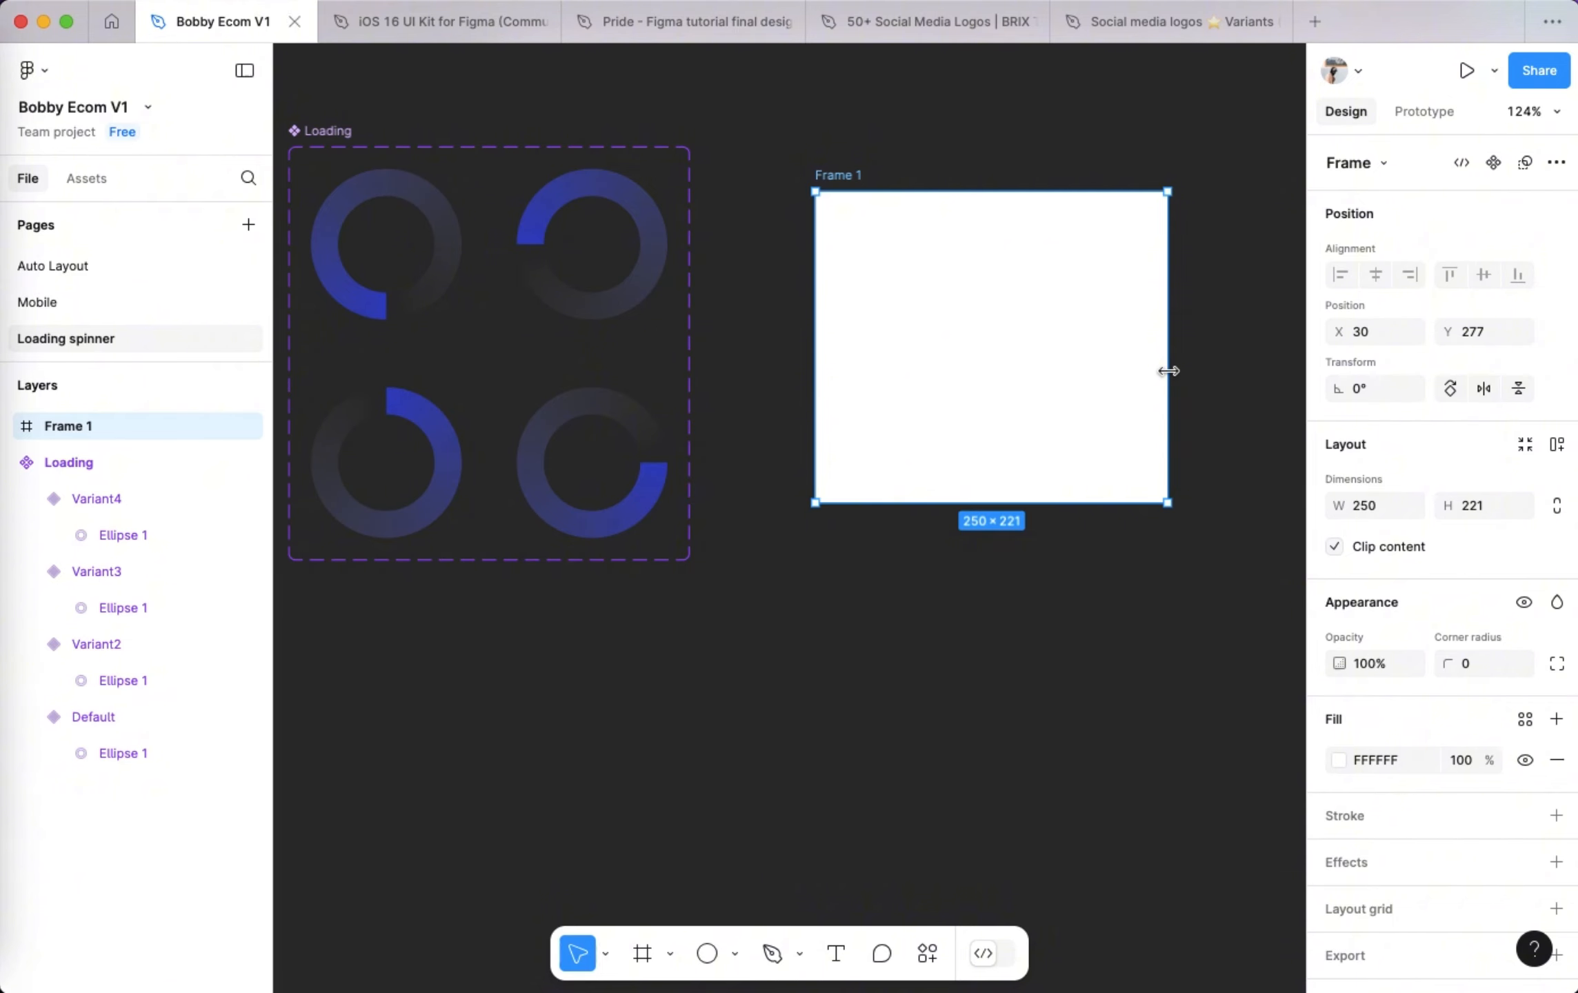
# - Place an instance of the Default loading variant inside the new frame and center it horizontally and vertically
pyautogui.click(430, 292)
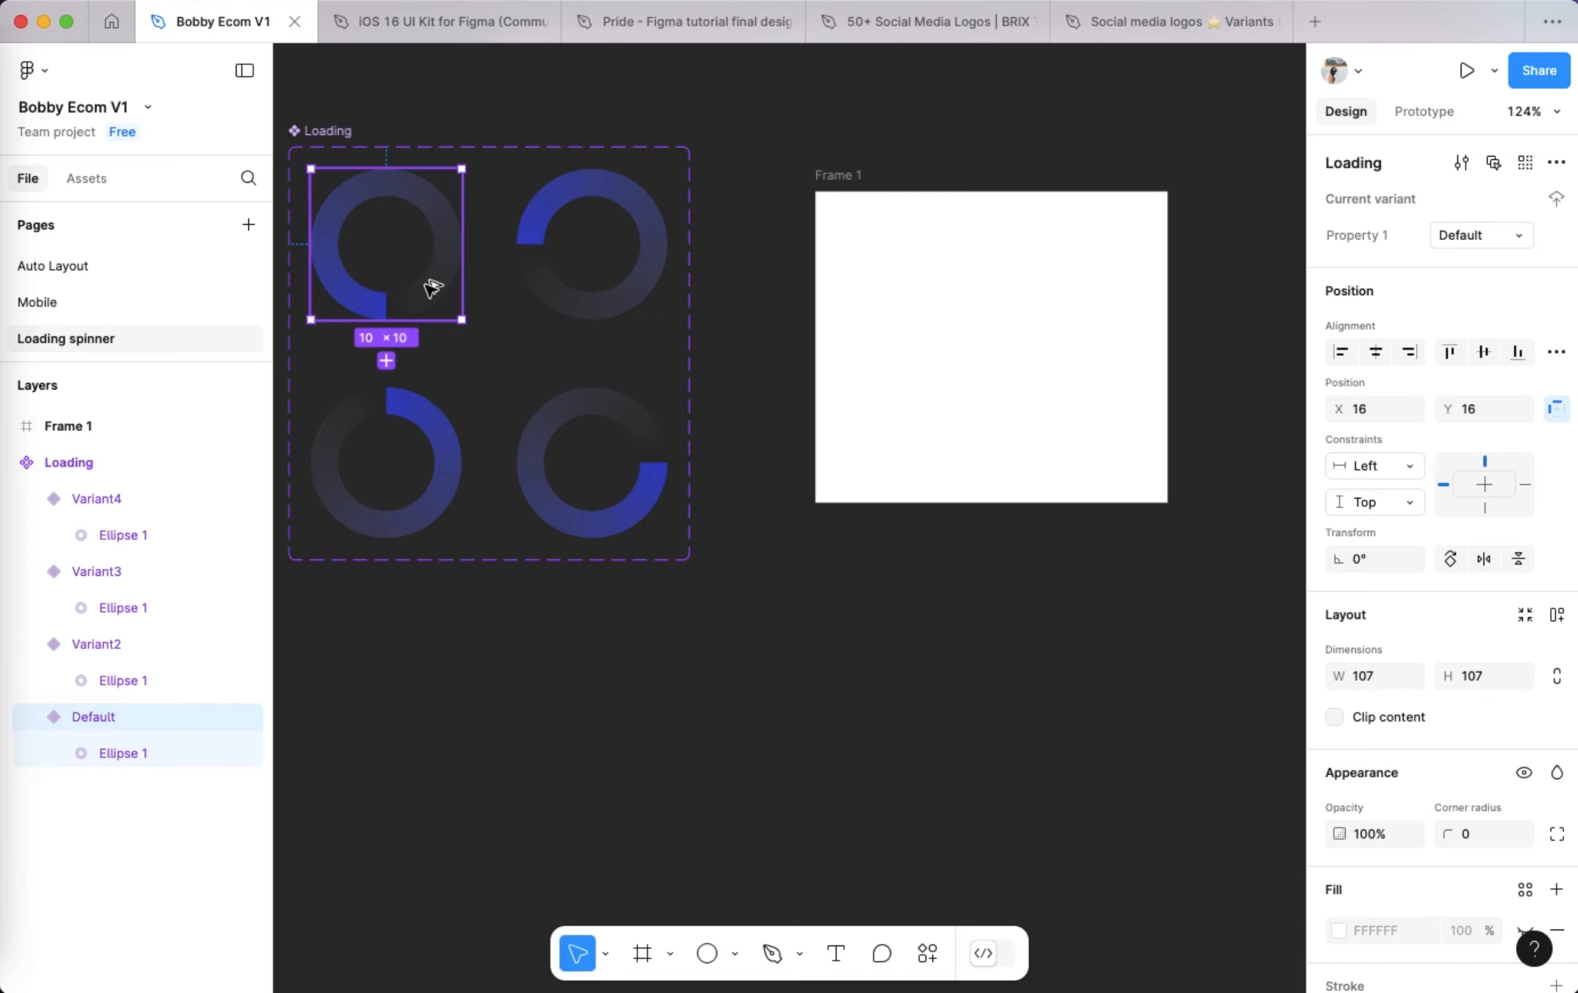
pyautogui.moveTo(430, 292); pyautogui.dragTo(1043, 398)
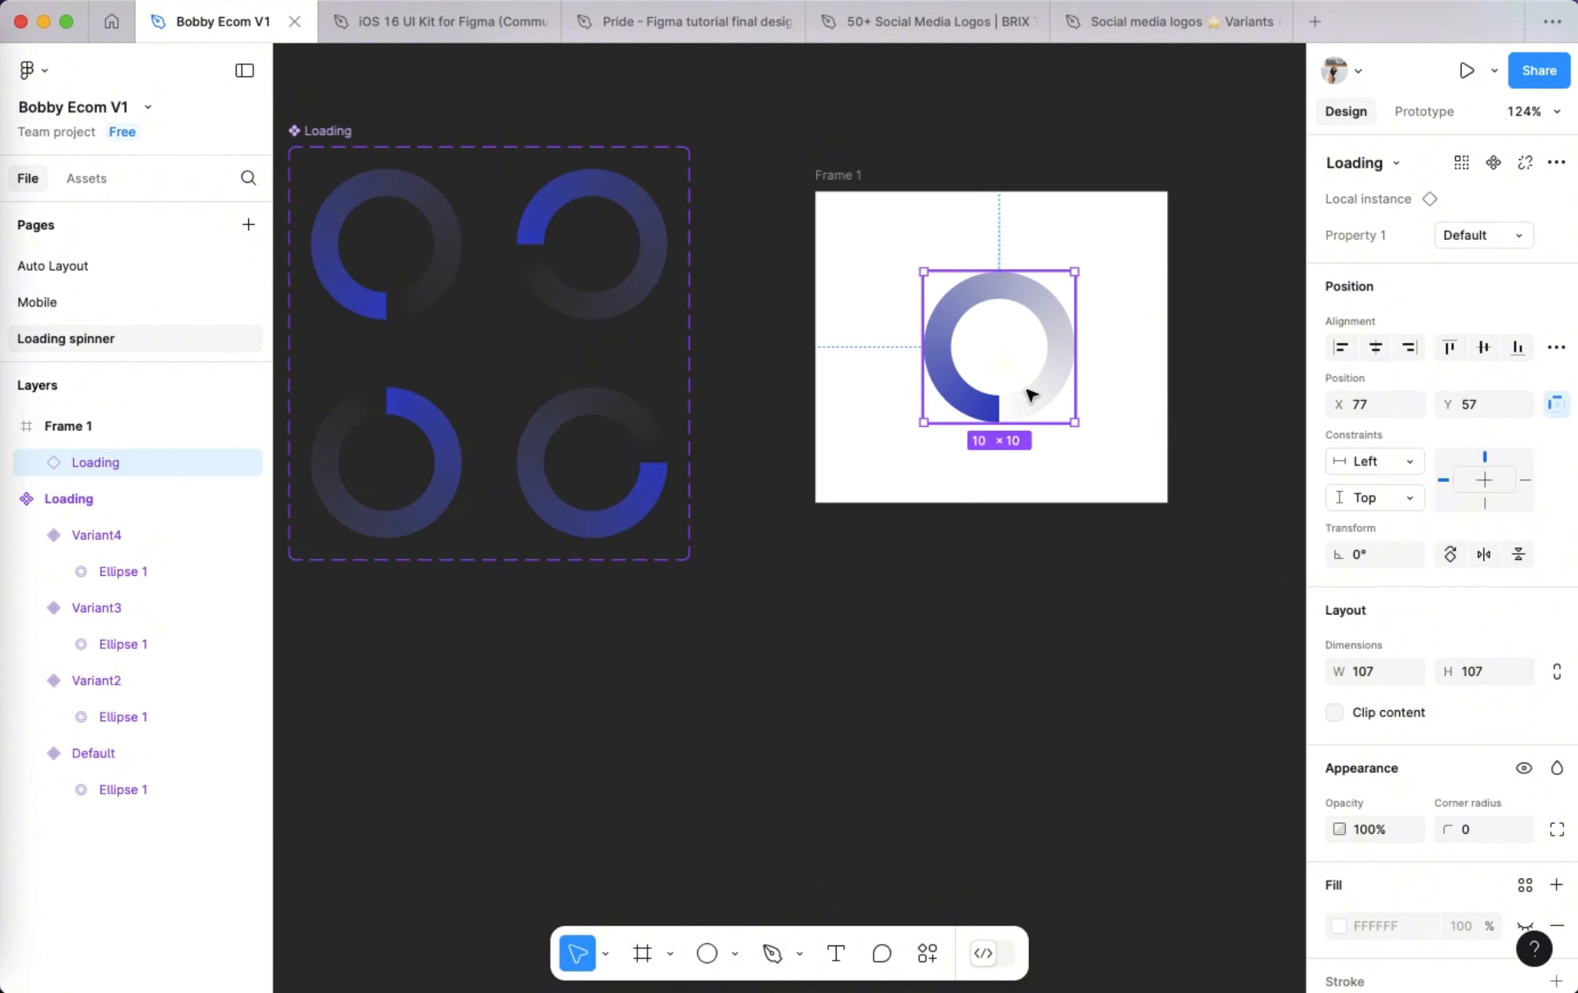
pyautogui.click(1377, 349)
pyautogui.click(1484, 352)
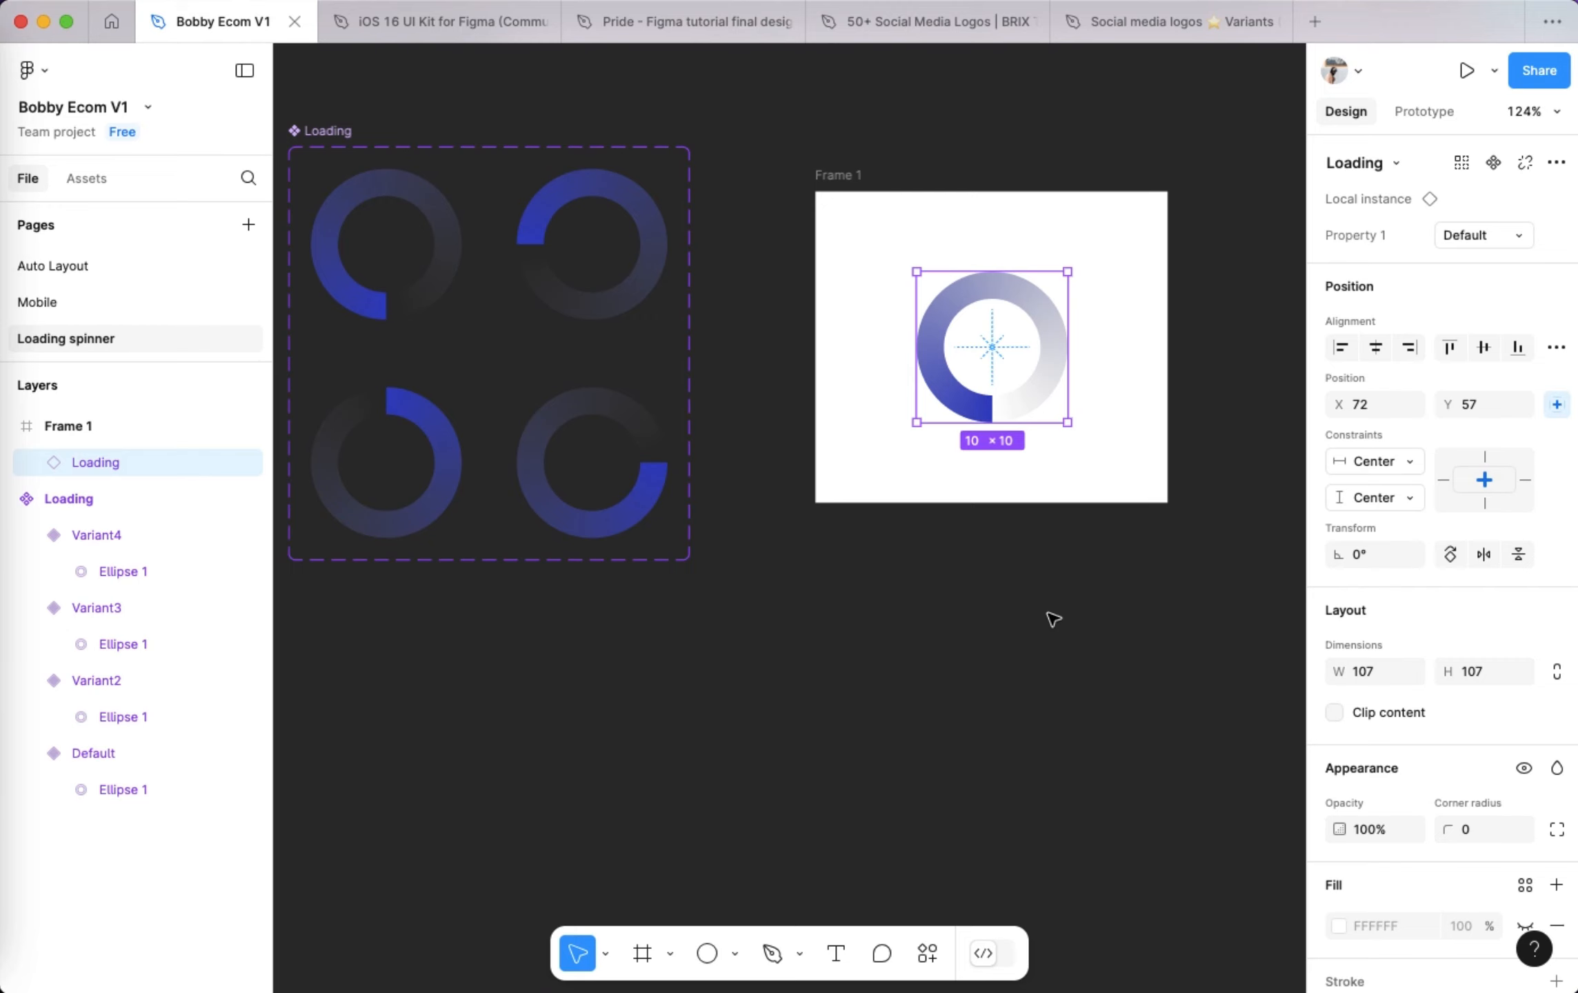
# - Present the frame containing the loading spinner as a prototype to preview its animation
pyautogui.click(842, 183)
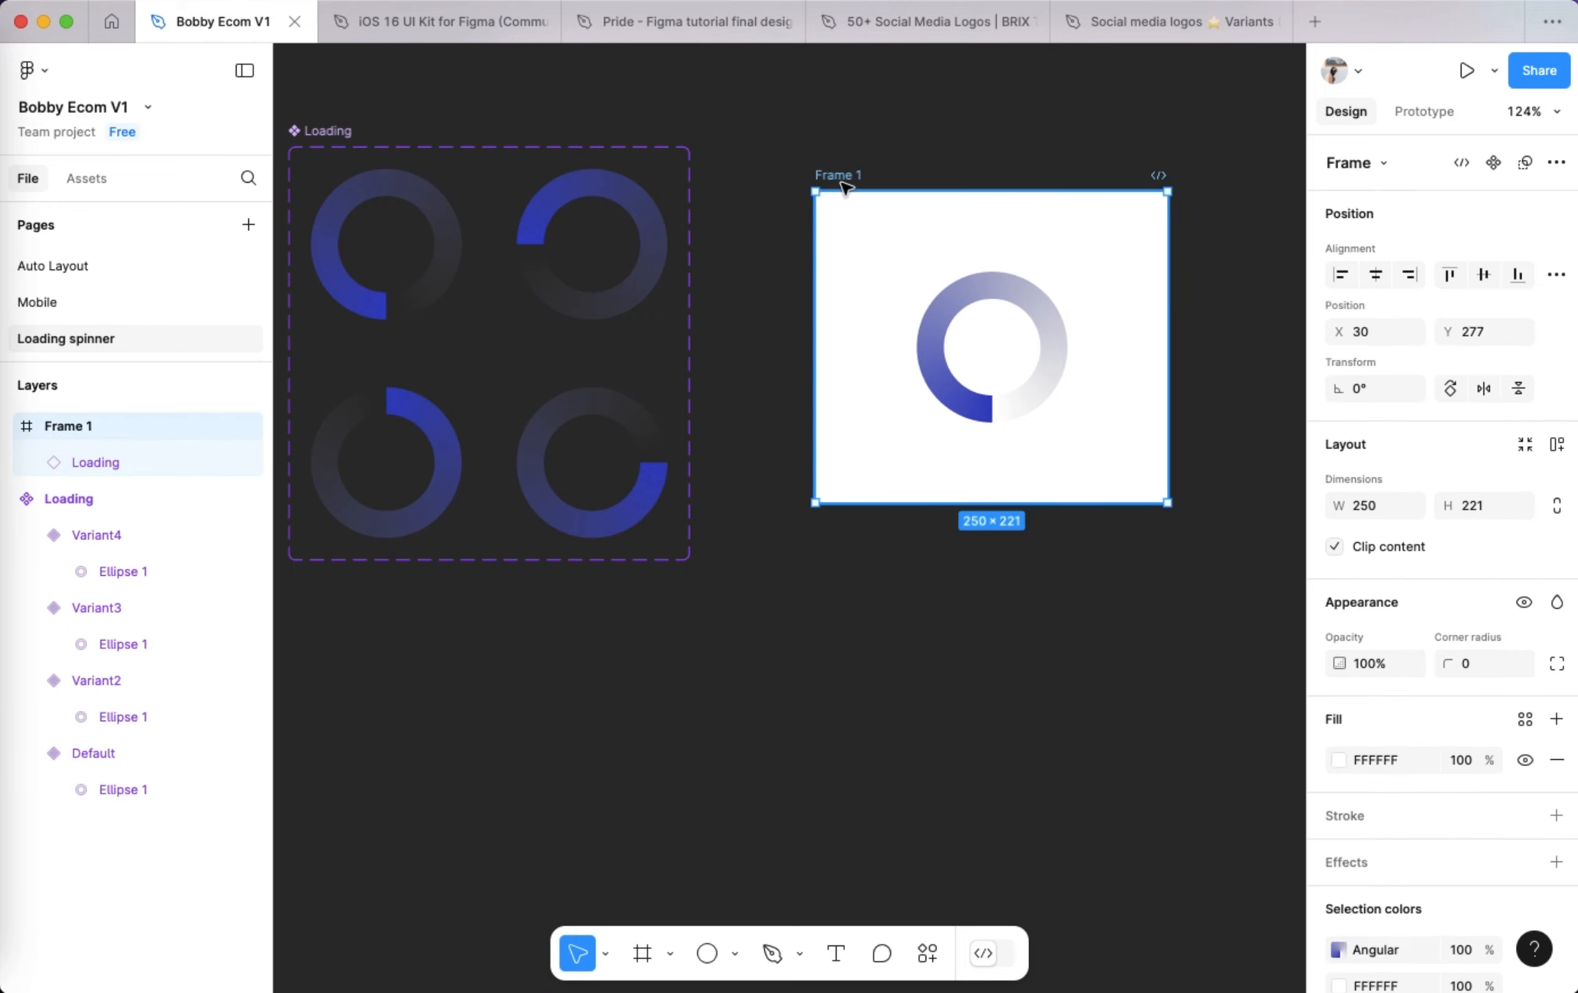
pyautogui.click(1468, 71)
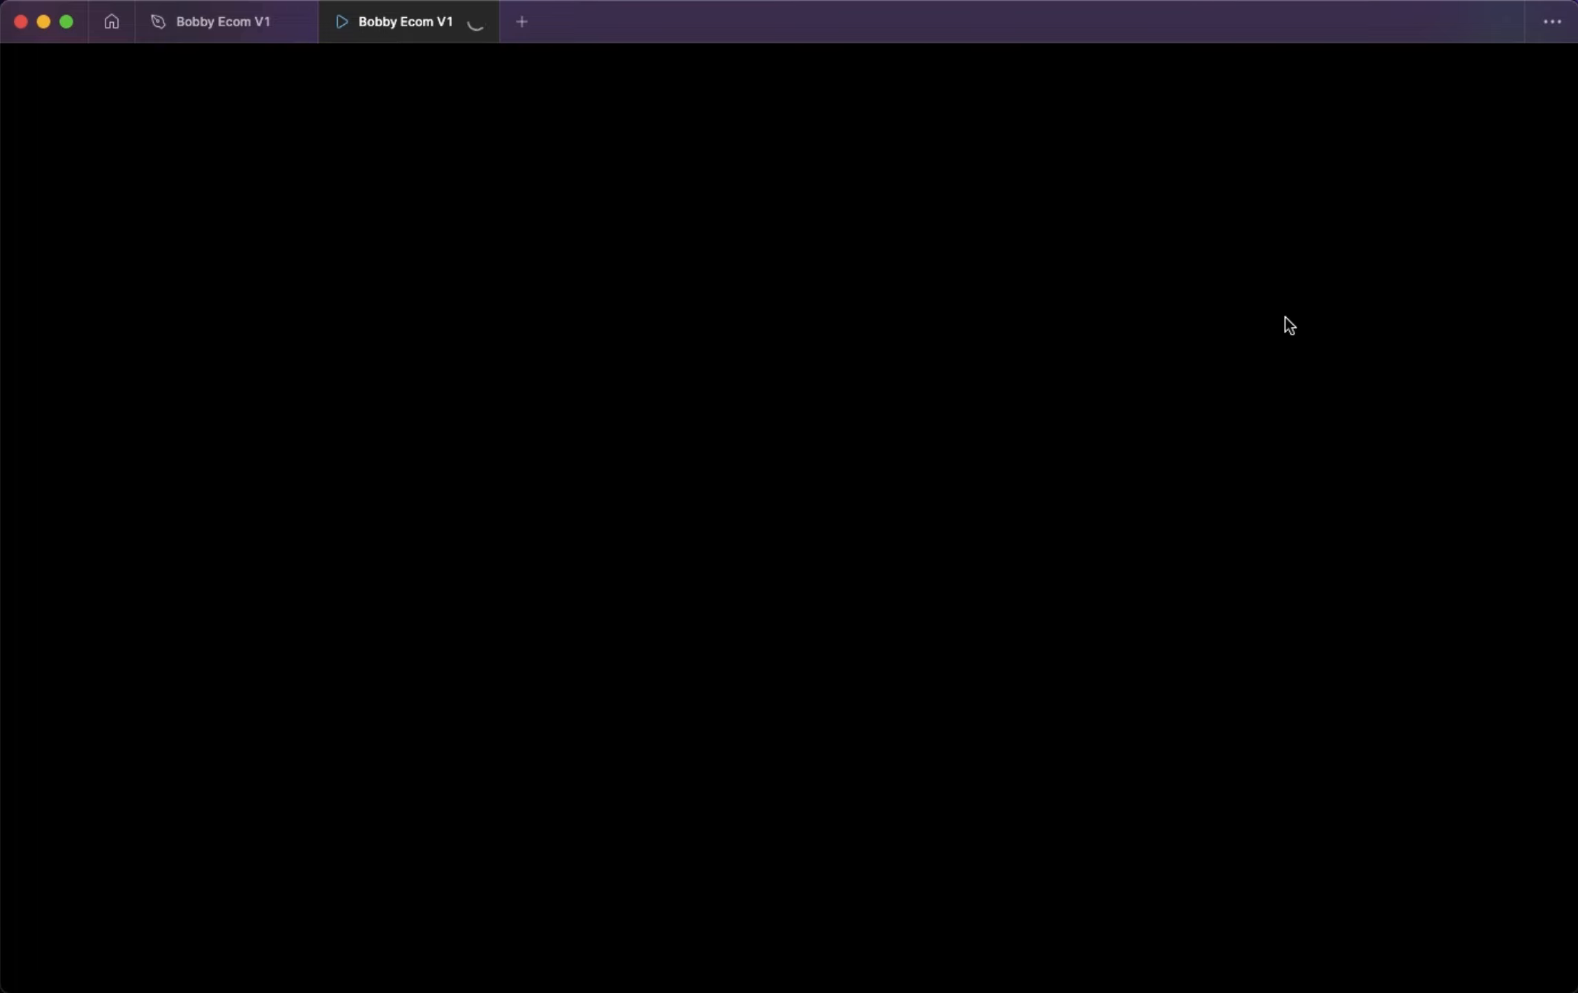